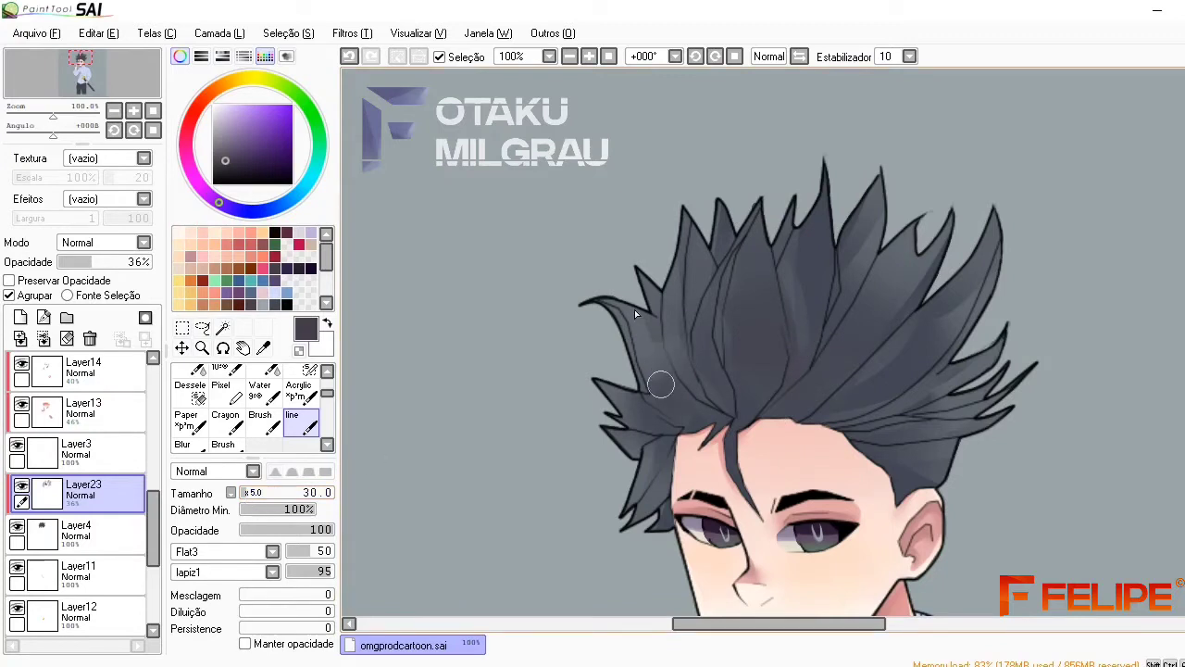
Add a clipped layer above Layer23 and paint dark purple shadows on the left and middle hair strands with a size 15 brush
{"action": "left_click", "coordinate": [699, 287], "text": "alt"}
{"action": "left_click", "coordinate": [21, 318]}
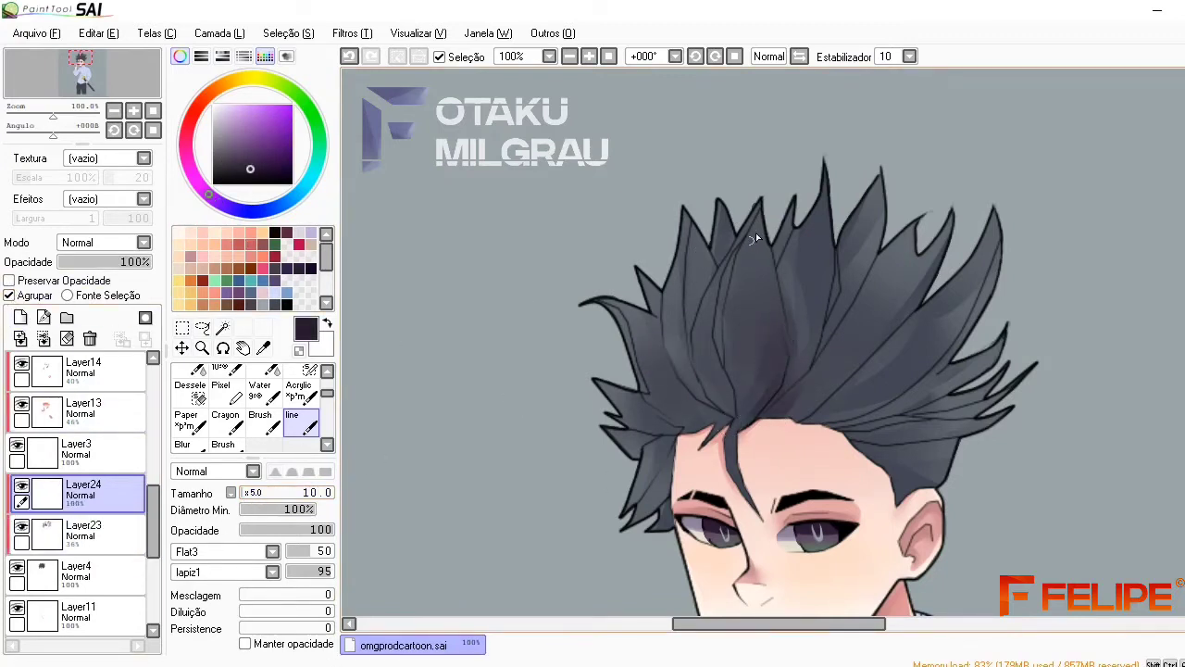
{"action": "left_click_drag", "start_coordinate": [247, 503], "coordinate": [251, 504]}
{"action": "left_click_drag", "start_coordinate": [732, 409], "coordinate": [702, 355]}
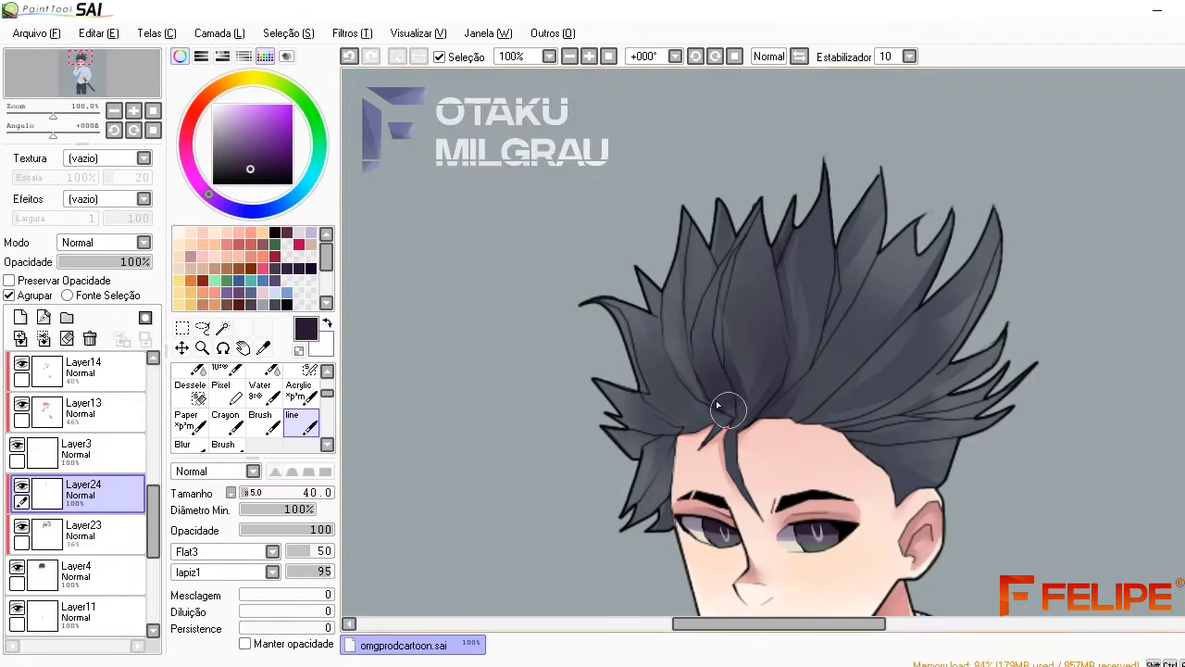
{"action": "key", "text": "ctrl+z"}
{"action": "left_click_drag", "start_coordinate": [248, 498], "coordinate": [237, 498]}
{"action": "left_click_drag", "start_coordinate": [720, 359], "coordinate": [717, 309]}
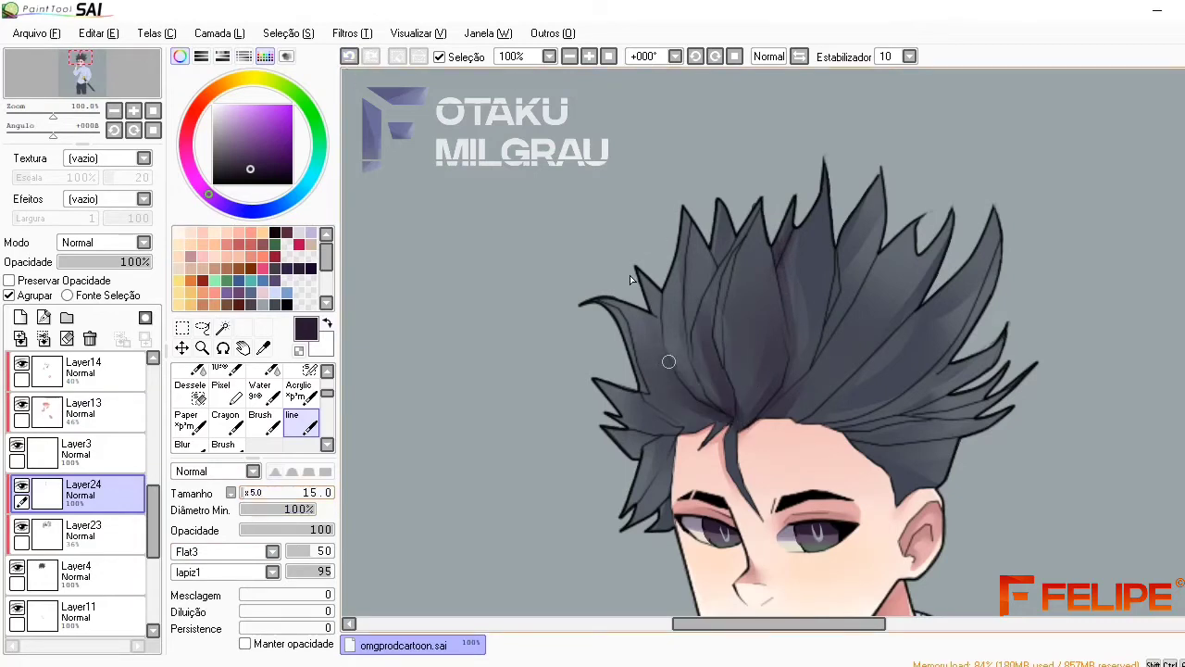
{"action": "left_click", "coordinate": [589, 57]}
{"action": "left_click_drag", "start_coordinate": [648, 202], "coordinate": [694, 264]}
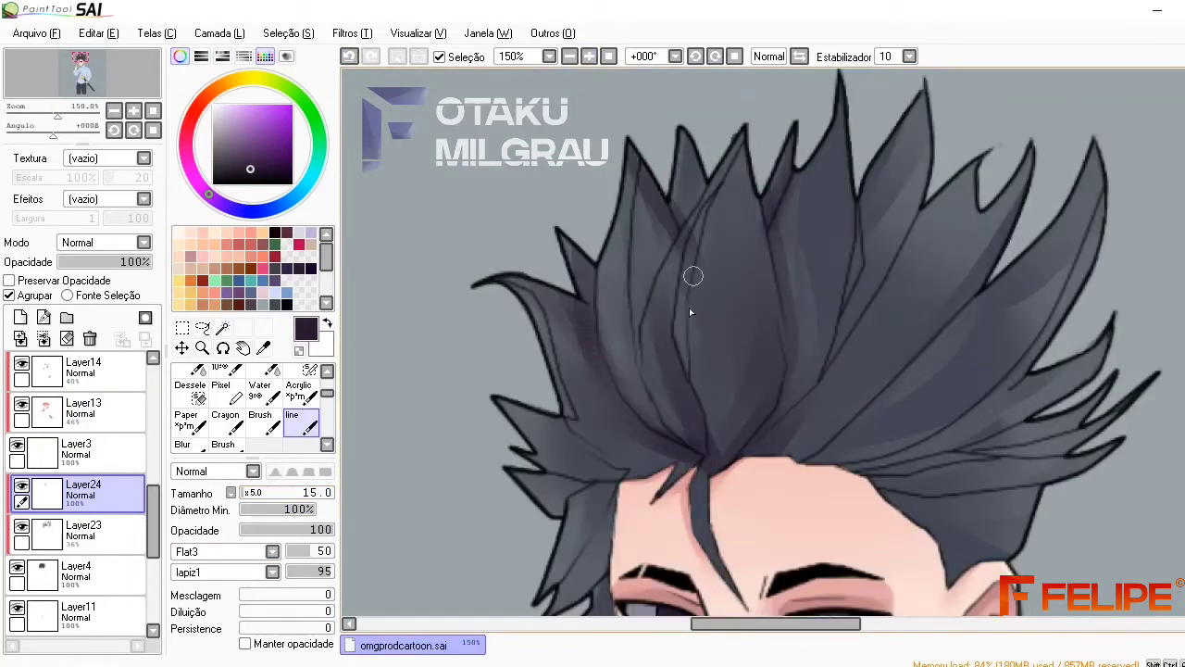
Paint dark purple shadows between the upper middle spikes and along the strands right of the hair's centre
{"action": "left_click_drag", "start_coordinate": [676, 167], "coordinate": [727, 320]}
{"action": "left_click_drag", "start_coordinate": [741, 206], "coordinate": [769, 254]}
{"action": "left_click_drag", "start_coordinate": [837, 106], "coordinate": [857, 227]}
{"action": "mouse_move", "coordinate": [797, 452]}
{"action": "left_mouse_down"}
{"action": "mouse_move", "coordinate": [924, 339]}
{"action": "mouse_move", "coordinate": [929, 361]}
{"action": "left_mouse_up"}
{"action": "left_click_drag", "start_coordinate": [839, 372], "coordinate": [916, 237]}
{"action": "left_click_drag", "start_coordinate": [866, 306], "coordinate": [963, 189]}
{"action": "left_click_drag", "start_coordinate": [970, 148], "coordinate": [921, 298]}
{"action": "left_click_drag", "start_coordinate": [1018, 185], "coordinate": [935, 296]}
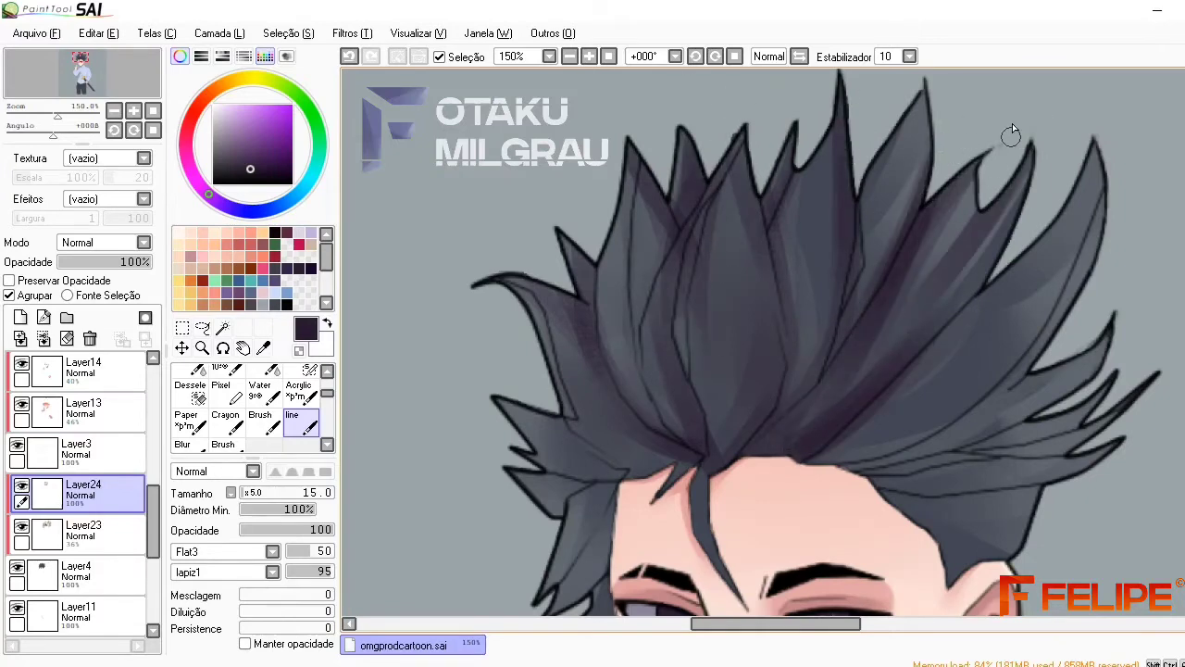
Shade the left side spikes and the lower left side hair with dark purple strokes
{"action": "left_click_drag", "start_coordinate": [626, 168], "coordinate": [598, 324]}
{"action": "left_click_drag", "start_coordinate": [654, 400], "coordinate": [523, 486]}
{"action": "left_click_drag", "start_coordinate": [670, 454], "coordinate": [639, 477]}
{"action": "left_click_drag", "start_coordinate": [561, 483], "coordinate": [526, 512]}
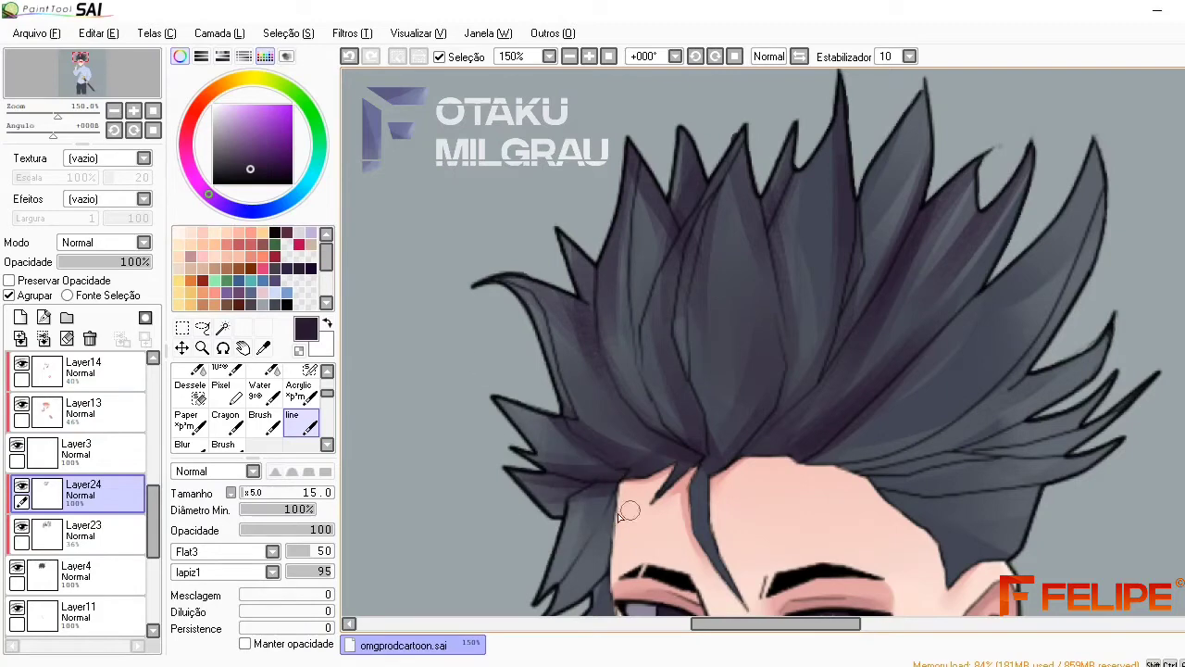
{"action": "left_click_drag", "start_coordinate": [609, 554], "coordinate": [558, 607]}
Paint dark purple shadows along the large right spike, the right strands and the small spikes above the ear
{"action": "mouse_move", "coordinate": [1008, 411]}
{"action": "left_mouse_down"}
{"action": "mouse_move", "coordinate": [922, 461]}
{"action": "mouse_move", "coordinate": [1073, 365]}
{"action": "left_mouse_up"}
{"action": "left_click_drag", "start_coordinate": [943, 440], "coordinate": [1094, 243]}
{"action": "left_click_drag", "start_coordinate": [1096, 211], "coordinate": [1056, 264]}
{"action": "left_click_drag", "start_coordinate": [1017, 338], "coordinate": [924, 263]}
{"action": "left_click_drag", "start_coordinate": [931, 394], "coordinate": [870, 436]}
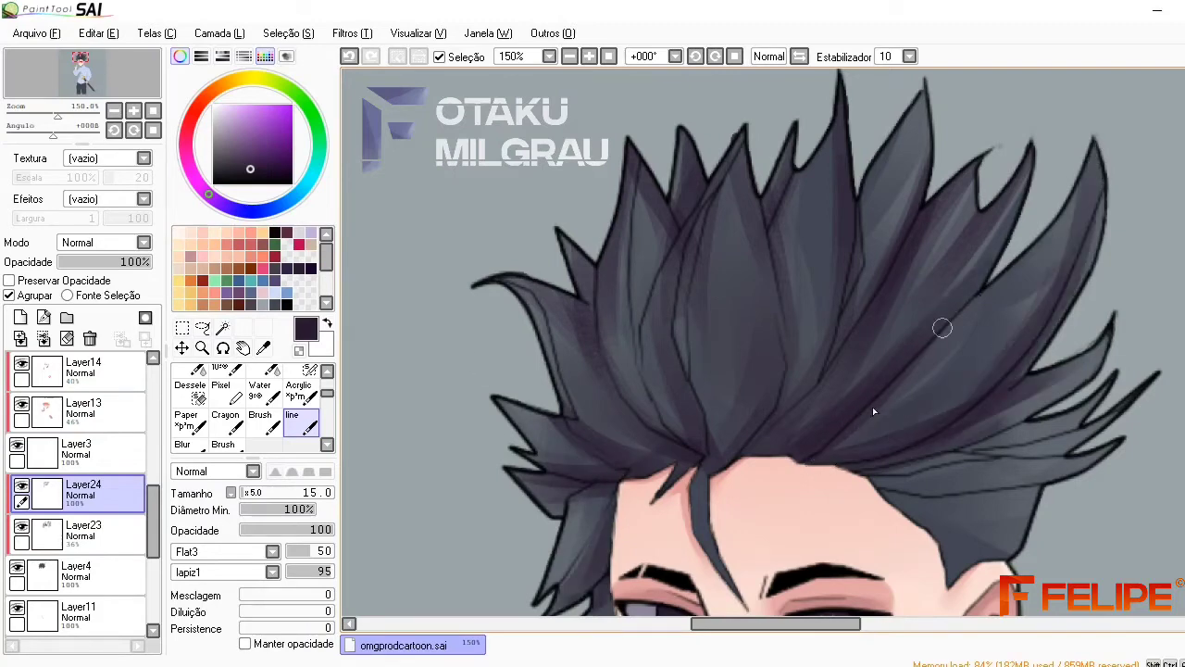
{"action": "left_click_drag", "start_coordinate": [1009, 277], "coordinate": [909, 374]}
{"action": "left_click_drag", "start_coordinate": [1072, 207], "coordinate": [978, 302]}
{"action": "left_click_drag", "start_coordinate": [1048, 452], "coordinate": [931, 502]}
{"action": "left_click_drag", "start_coordinate": [1043, 424], "coordinate": [909, 470]}
{"action": "left_click_drag", "start_coordinate": [1098, 428], "coordinate": [1005, 479]}
Shade the left side hair and the forehead lock in dark purple, and set the shadow layer's opacity to 69%
{"action": "scroll", "coordinate": [1122, 468], "scroll_direction": "down", "scroll_amount": 5}
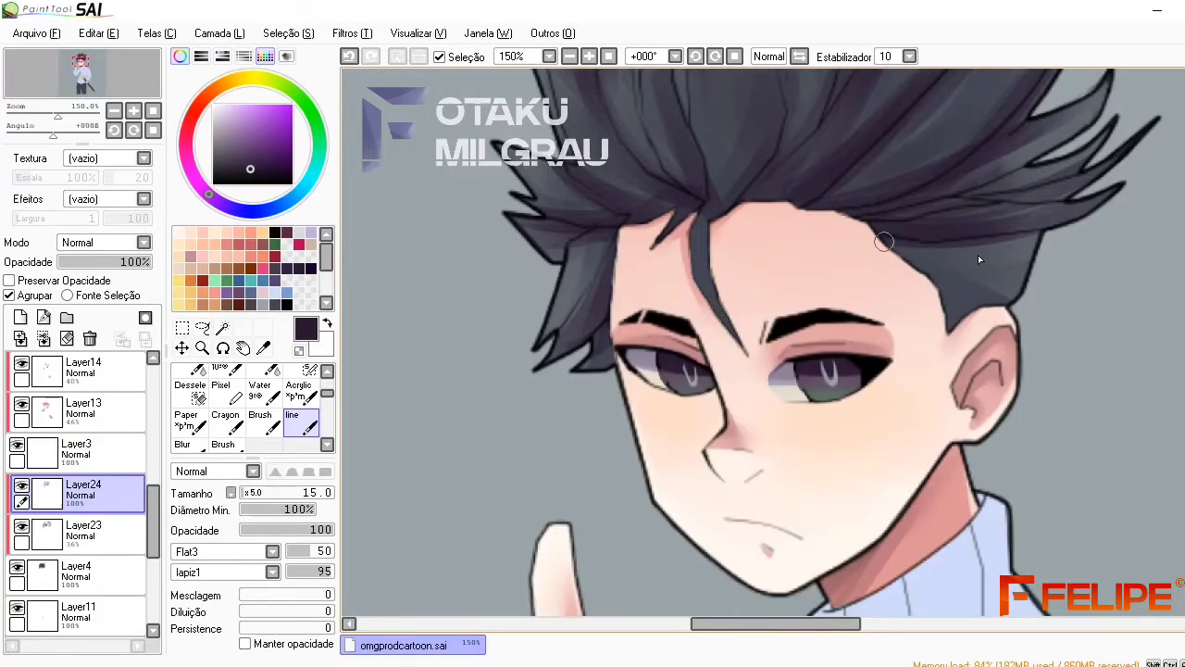
{"action": "left_click_drag", "start_coordinate": [607, 234], "coordinate": [574, 294]}
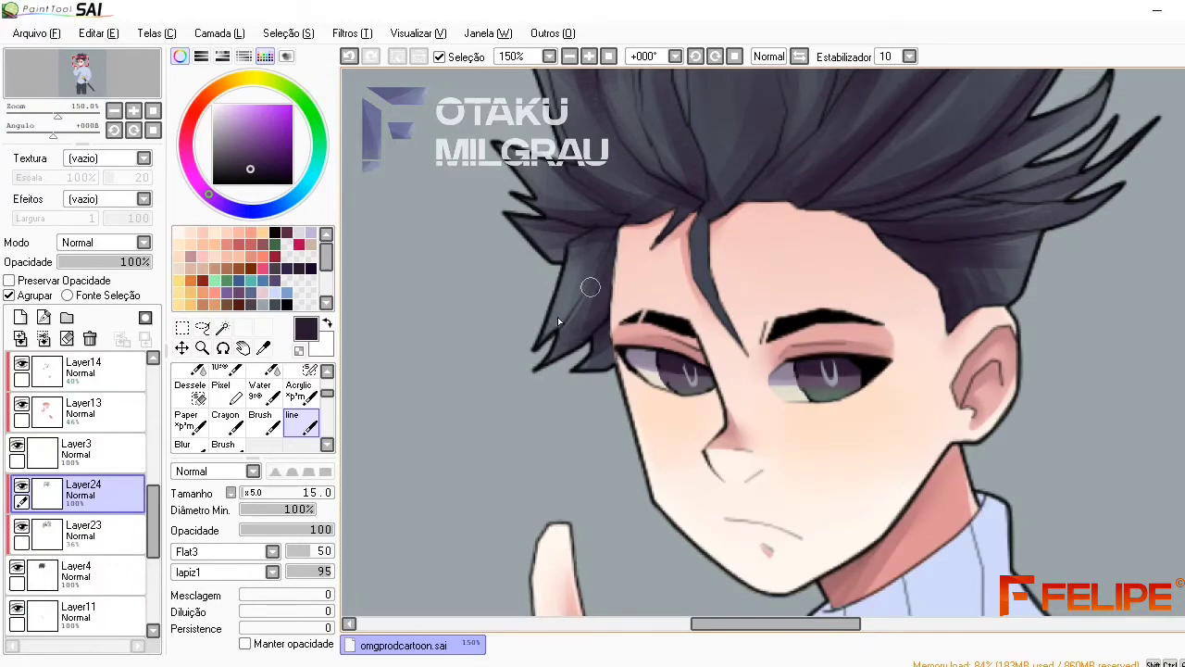
{"action": "mouse_move", "coordinate": [724, 193]}
{"action": "left_mouse_down"}
{"action": "mouse_move", "coordinate": [696, 271]}
{"action": "mouse_move", "coordinate": [704, 332]}
{"action": "left_mouse_up"}
{"action": "left_click", "coordinate": [569, 56]}
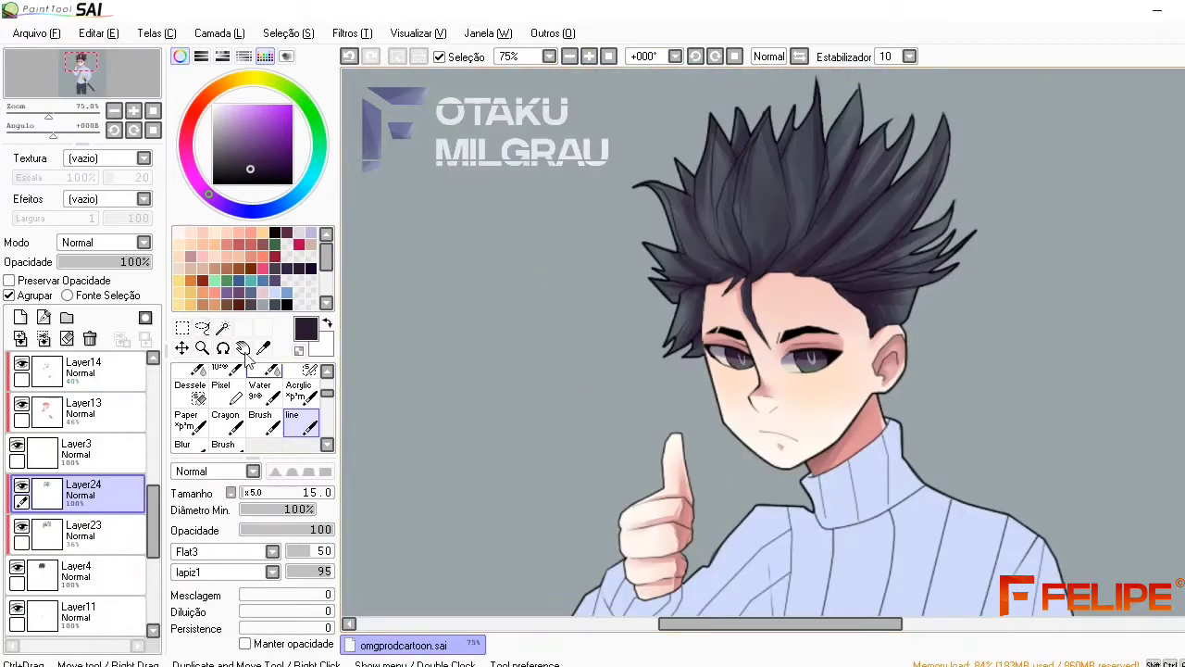
Add a clipped layer above Layer24 and paint lavender highlights on the left edge spikes and the forehead lock
{"action": "left_click", "coordinate": [20, 317]}
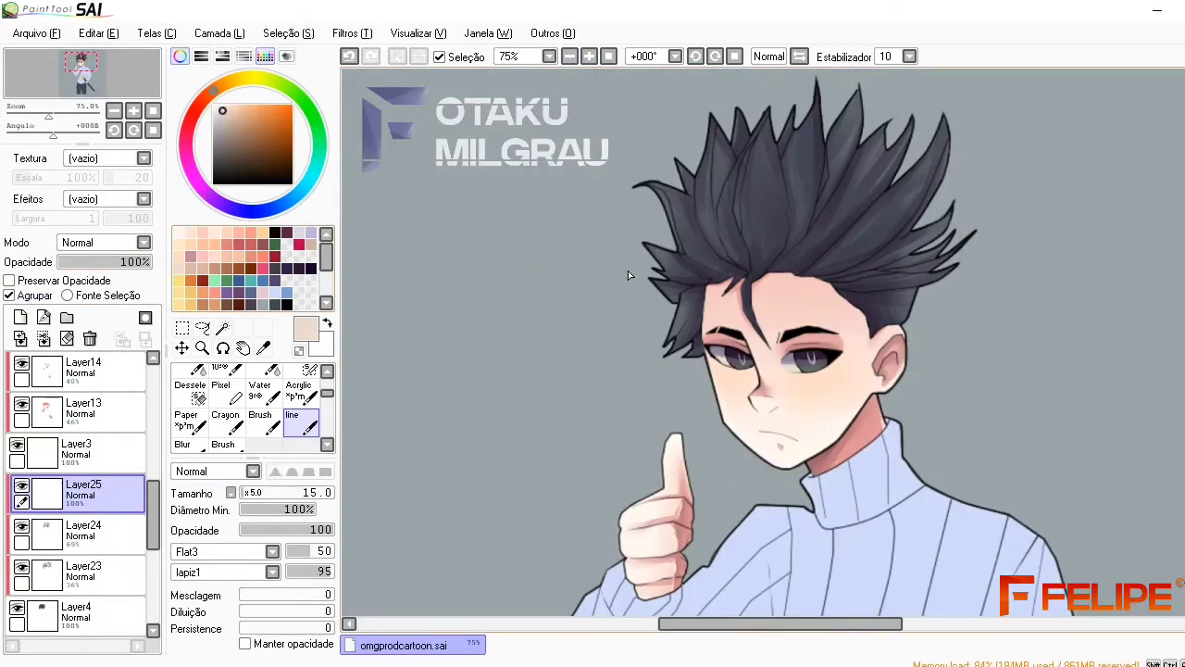
{"action": "left_click", "coordinate": [310, 233]}
{"action": "left_click", "coordinate": [589, 56]}
{"action": "left_click", "coordinate": [589, 56]}
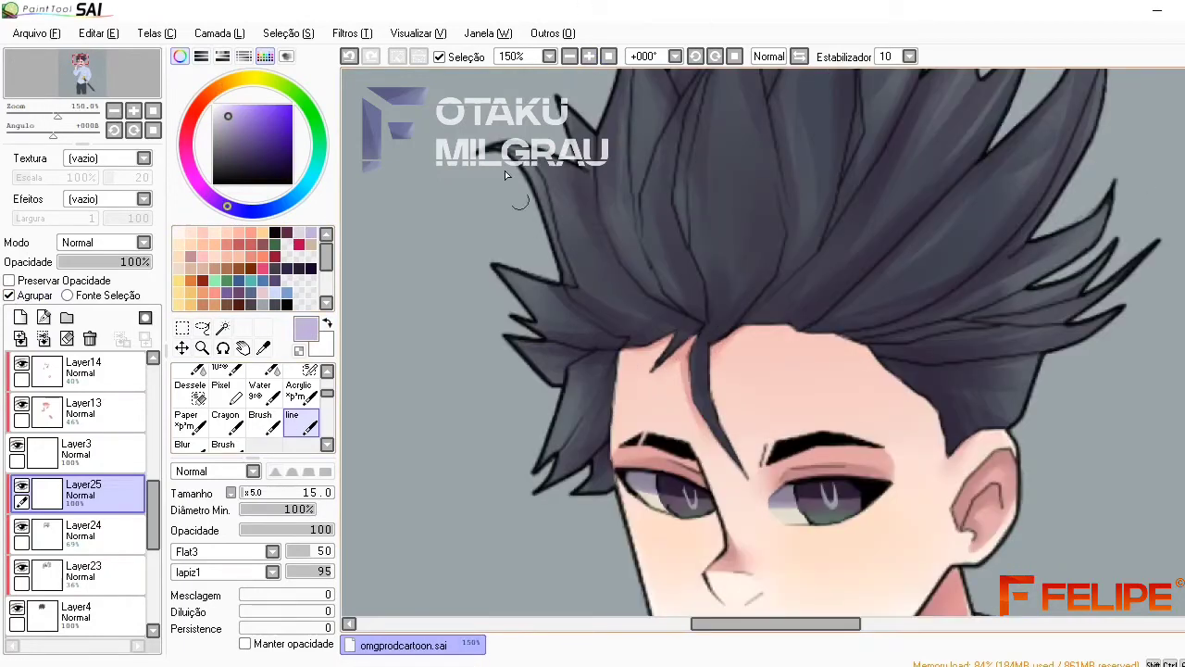
{"action": "mouse_move", "coordinate": [542, 179]}
{"action": "left_mouse_down"}
{"action": "mouse_move", "coordinate": [555, 234]}
{"action": "mouse_move", "coordinate": [504, 341]}
{"action": "left_mouse_up"}
{"action": "left_click_drag", "start_coordinate": [557, 435], "coordinate": [546, 467]}
{"action": "left_click_drag", "start_coordinate": [693, 361], "coordinate": [729, 443]}
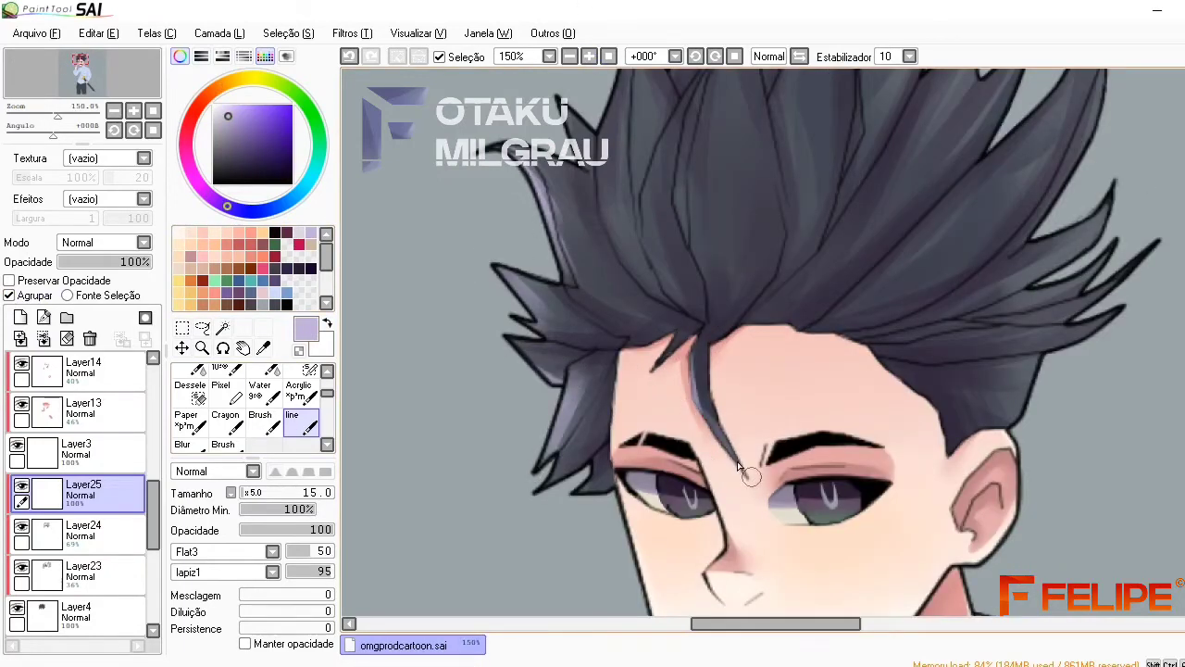
Paint lavender highlights on the hair above the ear, the right side spikes and the upper right spike tips
{"action": "left_click_drag", "start_coordinate": [1045, 346], "coordinate": [1016, 433]}
{"action": "left_click_drag", "start_coordinate": [1118, 319], "coordinate": [1022, 368]}
{"action": "left_click_drag", "start_coordinate": [1103, 202], "coordinate": [1039, 272]}
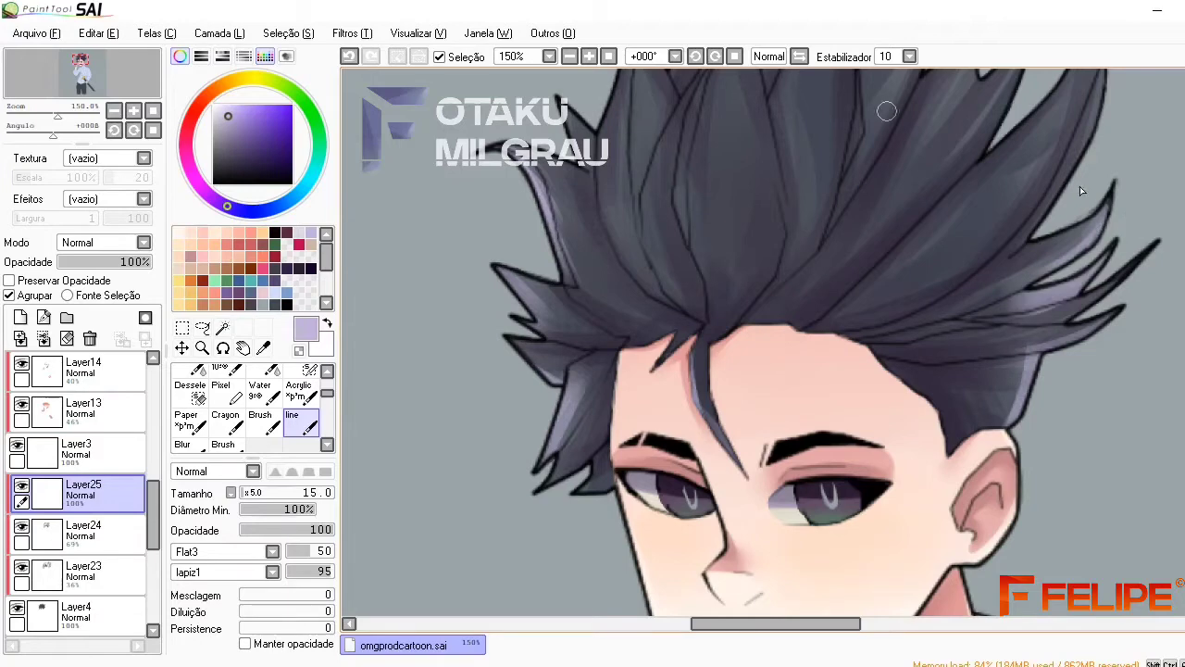
{"action": "scroll", "coordinate": [1055, 254], "scroll_direction": "up", "scroll_amount": 3}
{"action": "left_click_drag", "start_coordinate": [924, 122], "coordinate": [887, 199]}
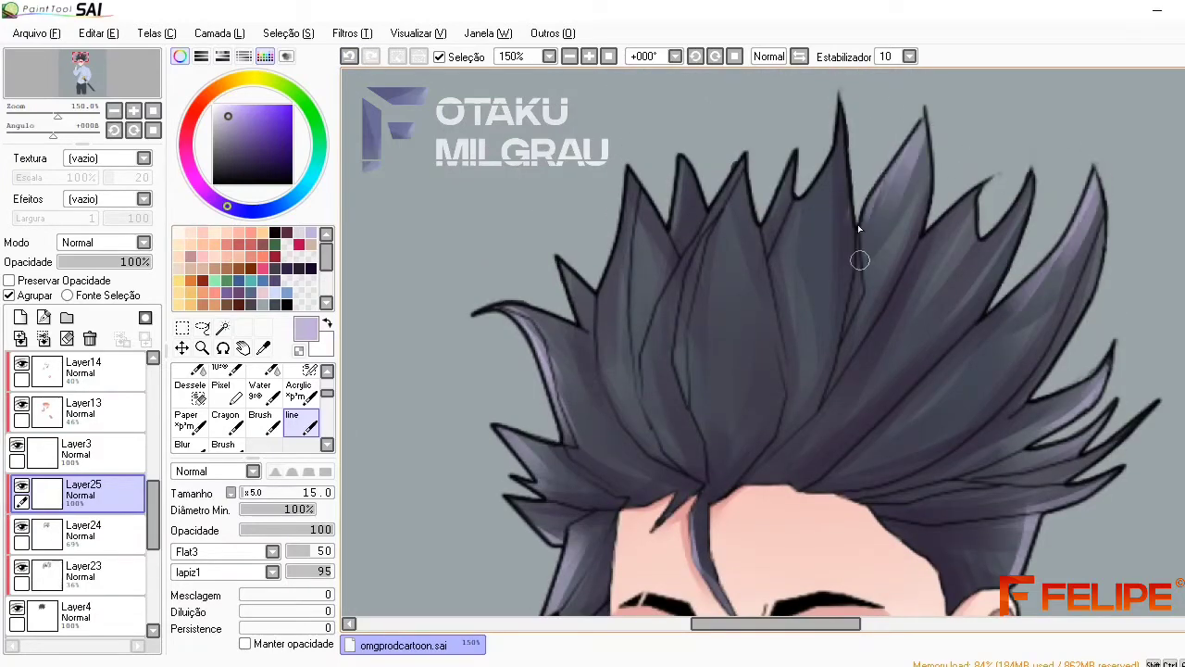
Reduce the brush size to 5 and add fine lavender highlights to the left strands and left spike tips
{"action": "key", "text": "bracketleft"}
{"action": "key", "text": "bracketleft"}
{"action": "key", "text": "bracketleft"}
{"action": "key", "text": "bracketleft"}
{"action": "left_click_drag", "start_coordinate": [635, 433], "coordinate": [603, 363]}
{"action": "left_click_drag", "start_coordinate": [564, 275], "coordinate": [574, 295]}
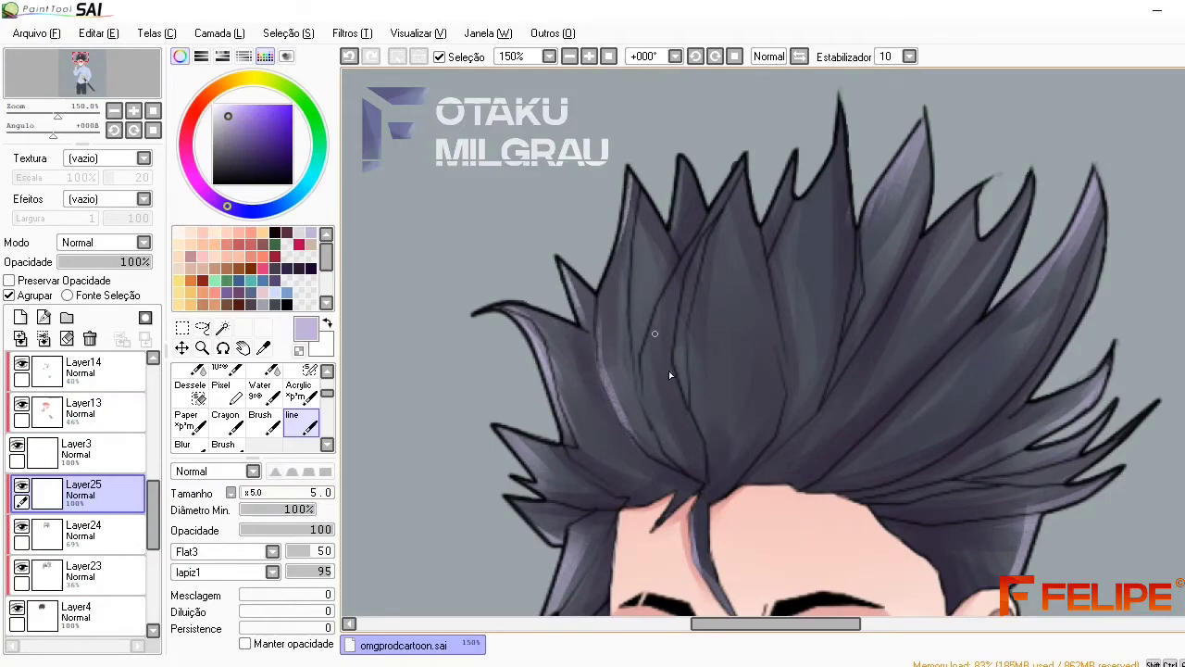
Add fine lavender highlights along the central strand edges and the tall middle spikes
{"action": "left_click_drag", "start_coordinate": [669, 345], "coordinate": [688, 261]}
{"action": "left_click_drag", "start_coordinate": [750, 218], "coordinate": [744, 184]}
{"action": "left_click_drag", "start_coordinate": [842, 161], "coordinate": [831, 118]}
{"action": "left_click_drag", "start_coordinate": [776, 274], "coordinate": [792, 230]}
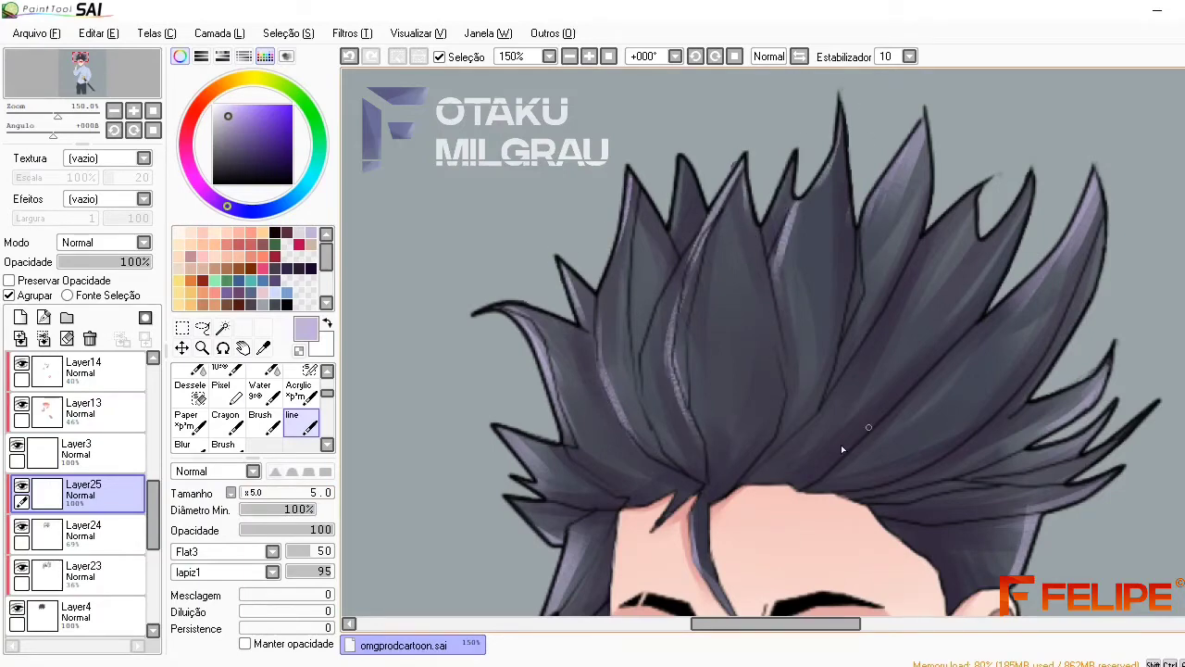
Draw thin lavender highlights on the lower right strands, the central strand and the lower left strand
{"action": "left_click_drag", "start_coordinate": [801, 426], "coordinate": [832, 394]}
{"action": "left_click_drag", "start_coordinate": [772, 460], "coordinate": [800, 432]}
{"action": "left_click_drag", "start_coordinate": [920, 420], "coordinate": [952, 380]}
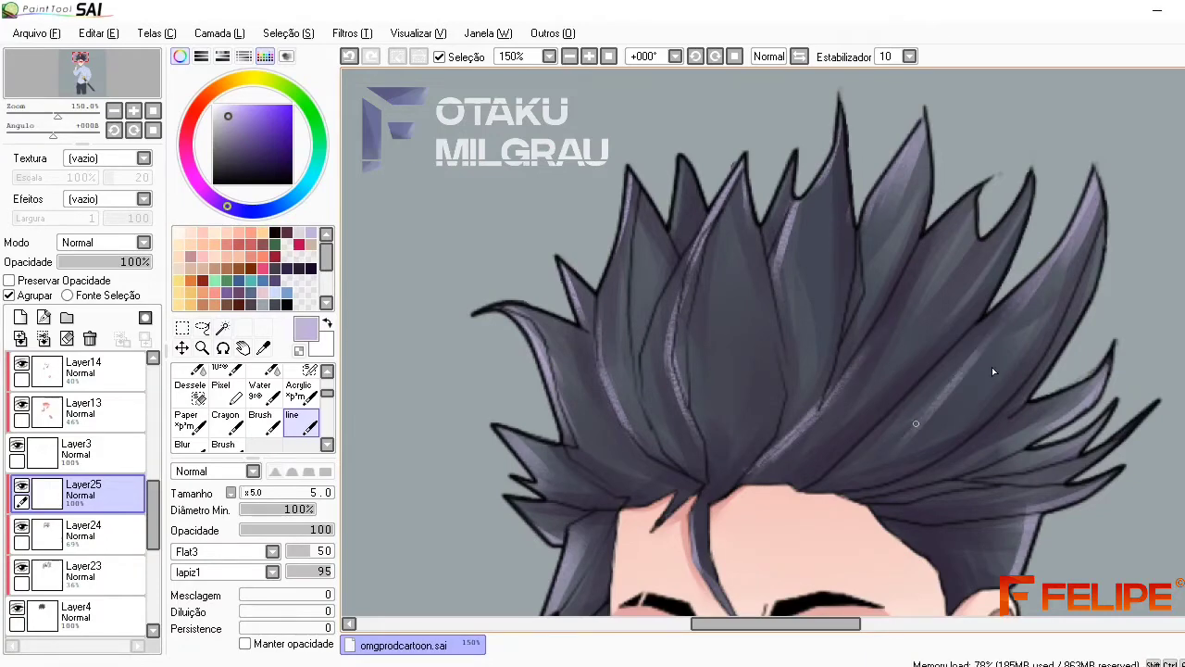
{"action": "left_click_drag", "start_coordinate": [737, 428], "coordinate": [730, 387]}
{"action": "left_click_drag", "start_coordinate": [589, 431], "coordinate": [579, 402]}
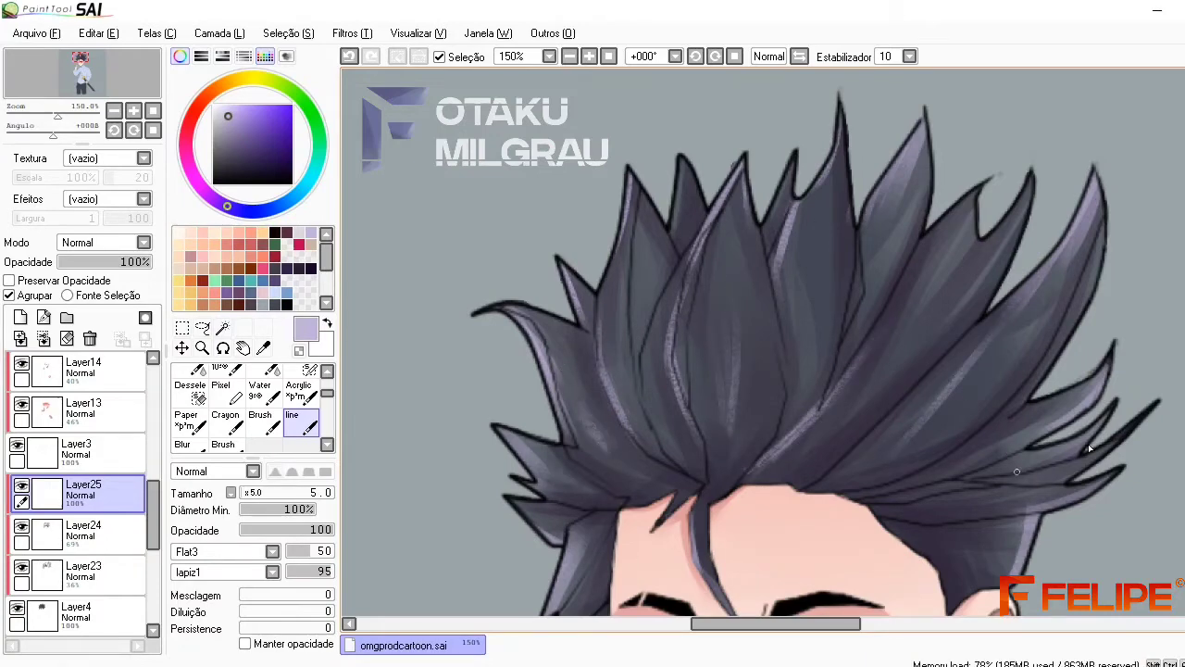
Finish the fine lavender highlights on the right side, centre and left strands, and set that layer's opacity to 57%
{"action": "left_click_drag", "start_coordinate": [1004, 486], "coordinate": [1092, 463]}
{"action": "left_click_drag", "start_coordinate": [920, 433], "coordinate": [946, 418]}
{"action": "left_click_drag", "start_coordinate": [813, 383], "coordinate": [821, 298]}
{"action": "left_click_drag", "start_coordinate": [798, 346], "coordinate": [795, 306]}
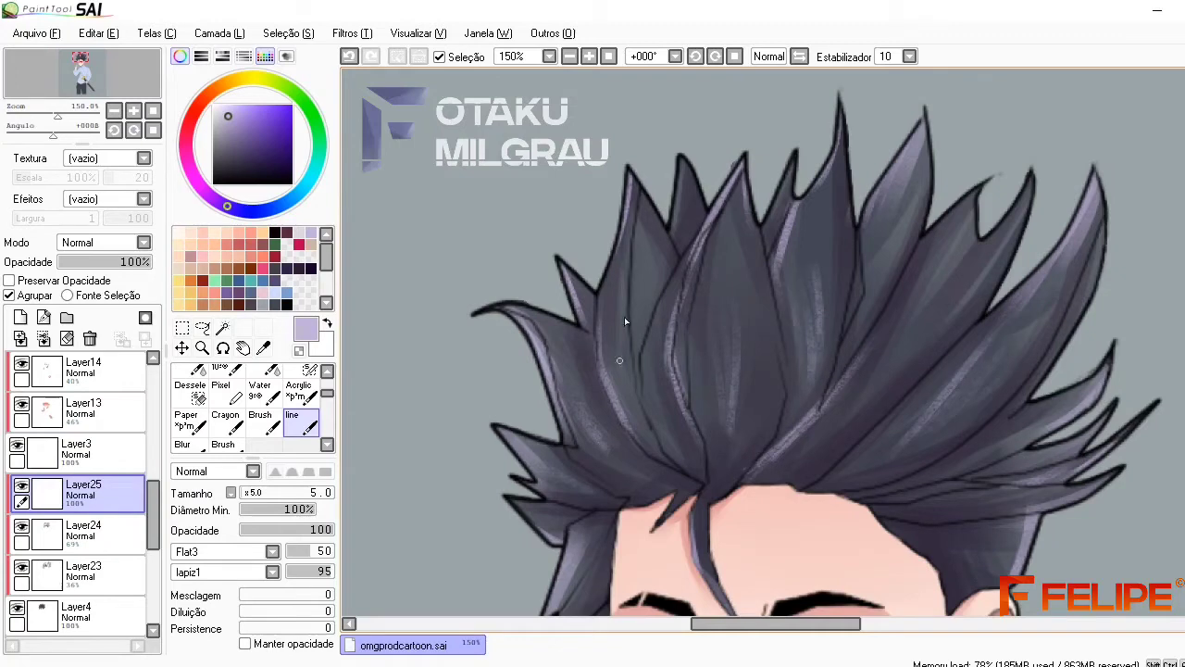
{"action": "left_click_drag", "start_coordinate": [631, 354], "coordinate": [644, 313]}
{"action": "scroll", "coordinate": [910, 221], "scroll_direction": "down", "scroll_amount": 5}
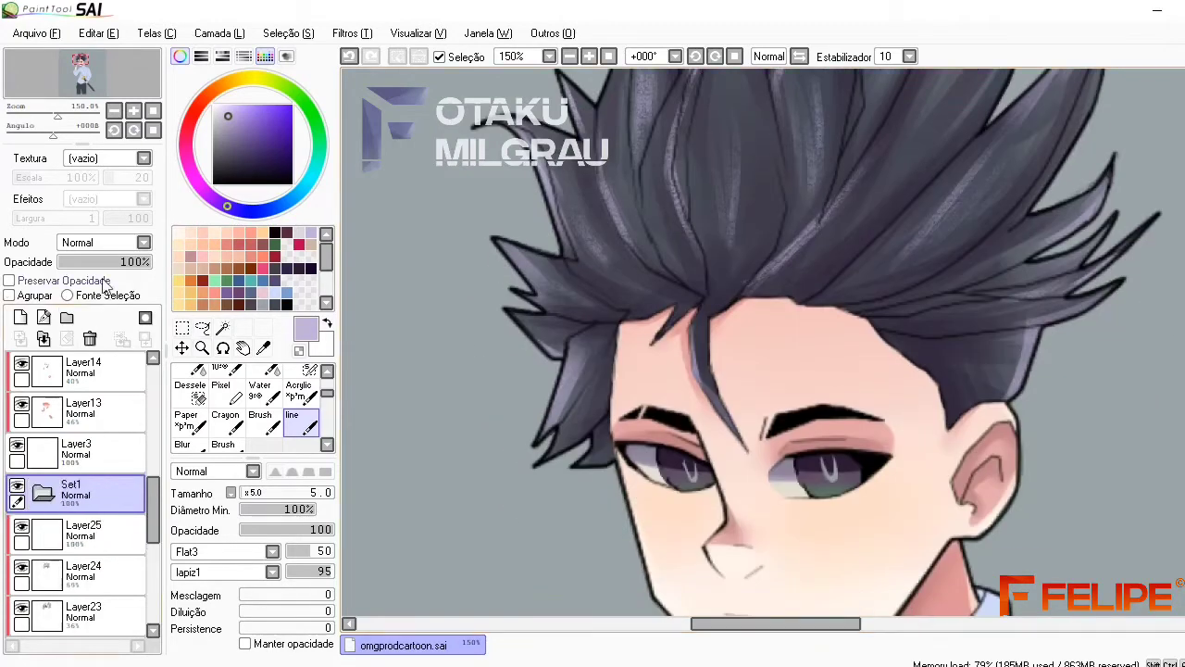
{"action": "left_click_drag", "start_coordinate": [56, 263], "coordinate": [111, 263]}
Add a clipped layer above Layer25 and paint yellow highlights on the left edge lock, a left spike and the far right spike
{"action": "left_click", "coordinate": [21, 316]}
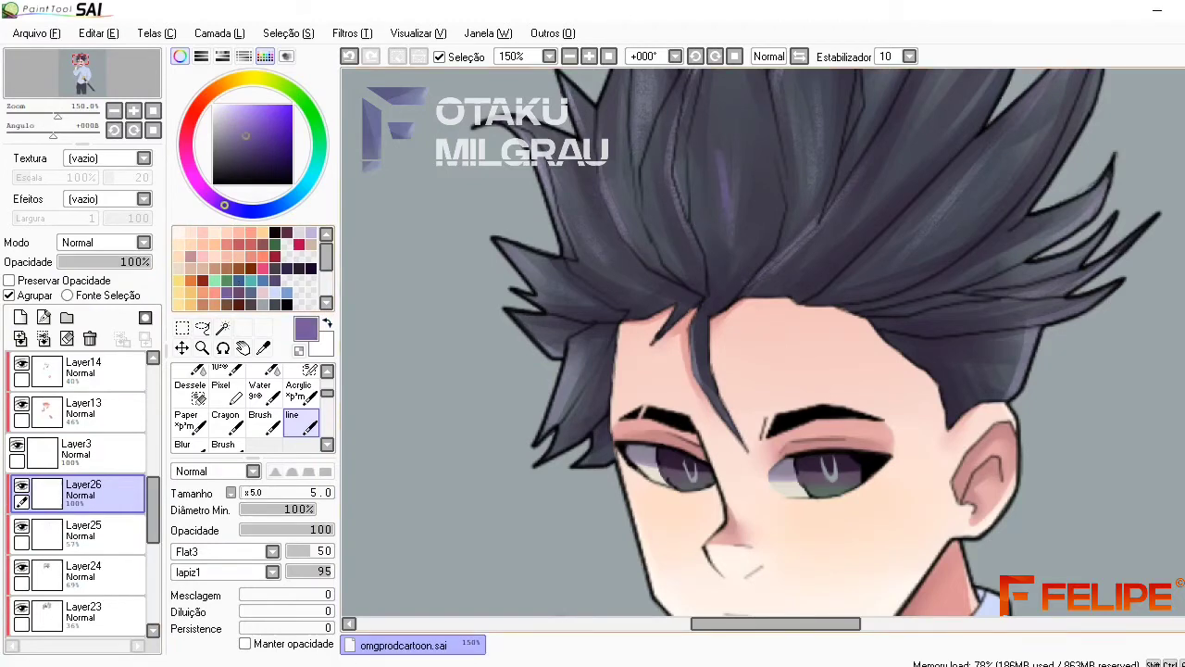
{"action": "scroll", "coordinate": [727, 198], "scroll_direction": "up", "scroll_amount": 4}
{"action": "left_click", "coordinate": [190, 277]}
{"action": "left_click_drag", "start_coordinate": [531, 354], "coordinate": [562, 435]}
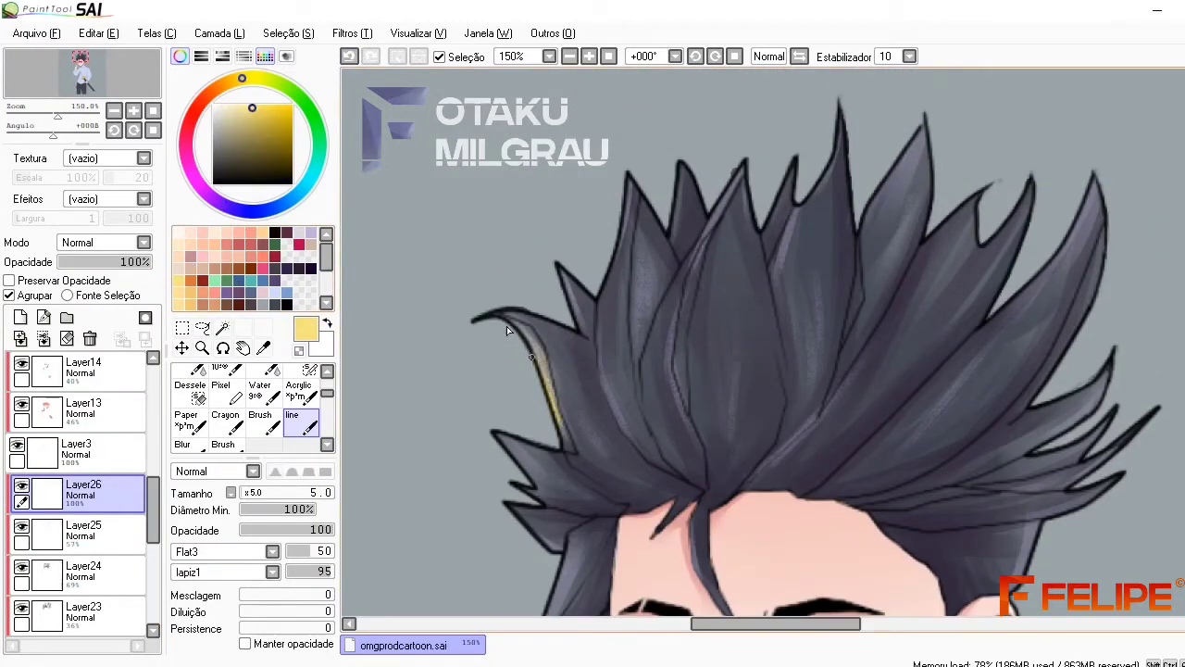
{"action": "left_click_drag", "start_coordinate": [639, 250], "coordinate": [636, 315]}
{"action": "left_click_drag", "start_coordinate": [1095, 178], "coordinate": [1072, 248]}
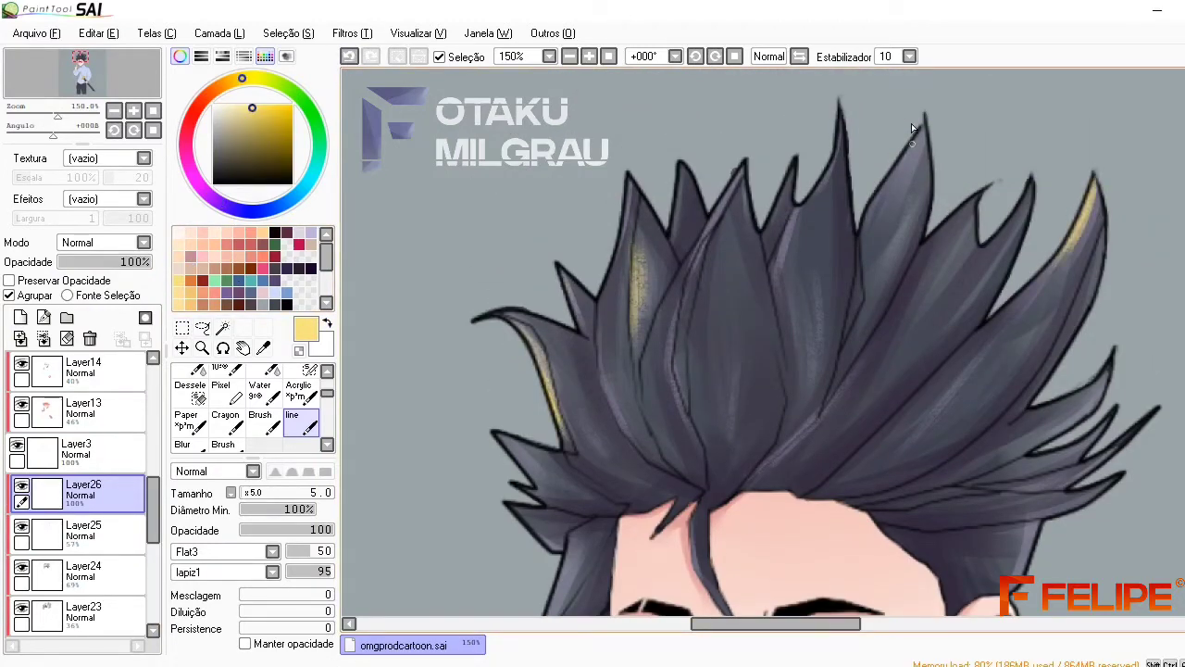
Paint yellow highlights on the upper spike tips, the outer side spikes and the hair edge above the ear
{"action": "left_click_drag", "start_coordinate": [922, 128], "coordinate": [906, 178]}
{"action": "mouse_move", "coordinate": [842, 123]}
{"action": "left_mouse_down"}
{"action": "mouse_move", "coordinate": [832, 183]}
{"action": "mouse_move", "coordinate": [787, 189]}
{"action": "left_mouse_up"}
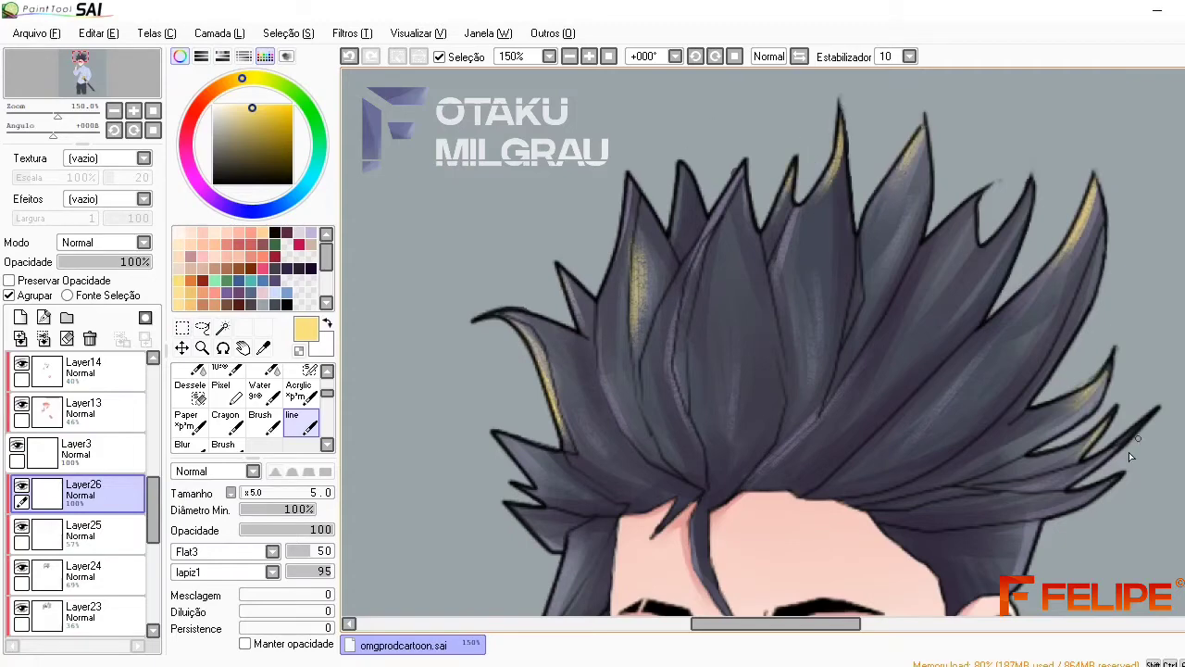
{"action": "scroll", "coordinate": [1129, 452], "scroll_direction": "down", "scroll_amount": 4}
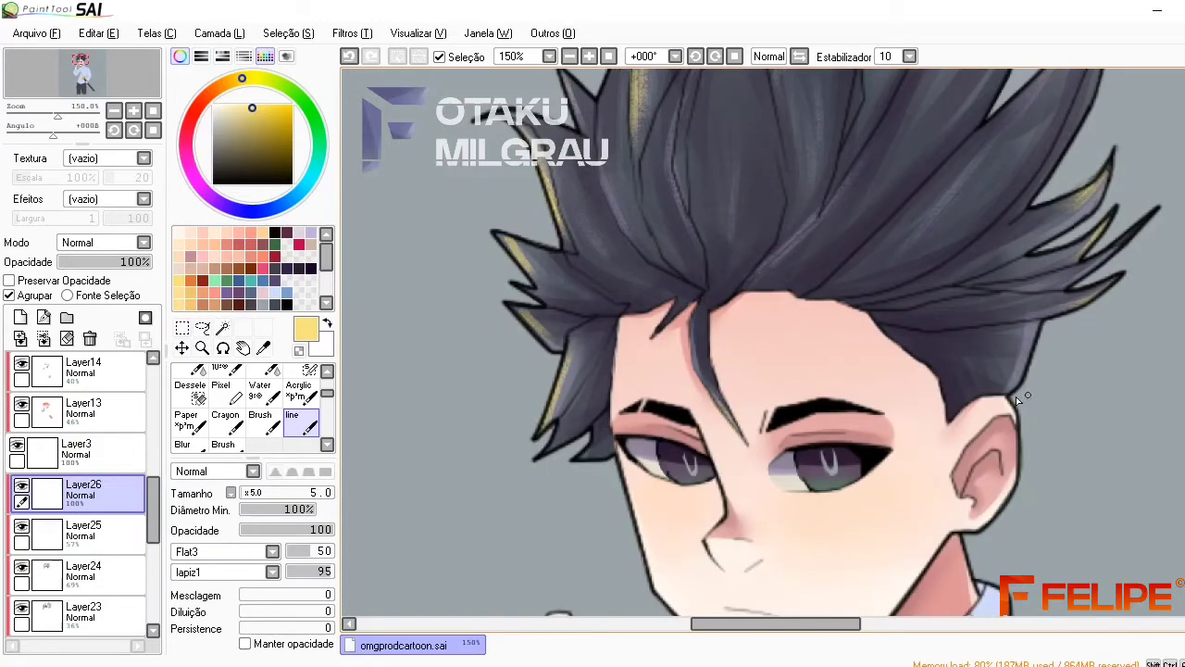
{"action": "left_click_drag", "start_coordinate": [1029, 339], "coordinate": [1019, 387]}
Add yellow accents to the inner hair strands and set the yellow highlight layer's opacity to 57%
{"action": "left_click_drag", "start_coordinate": [879, 132], "coordinate": [863, 156]}
{"action": "left_click_drag", "start_coordinate": [911, 200], "coordinate": [875, 239]}
{"action": "left_click_drag", "start_coordinate": [692, 187], "coordinate": [683, 219]}
{"action": "left_click_drag", "start_coordinate": [645, 222], "coordinate": [617, 252]}
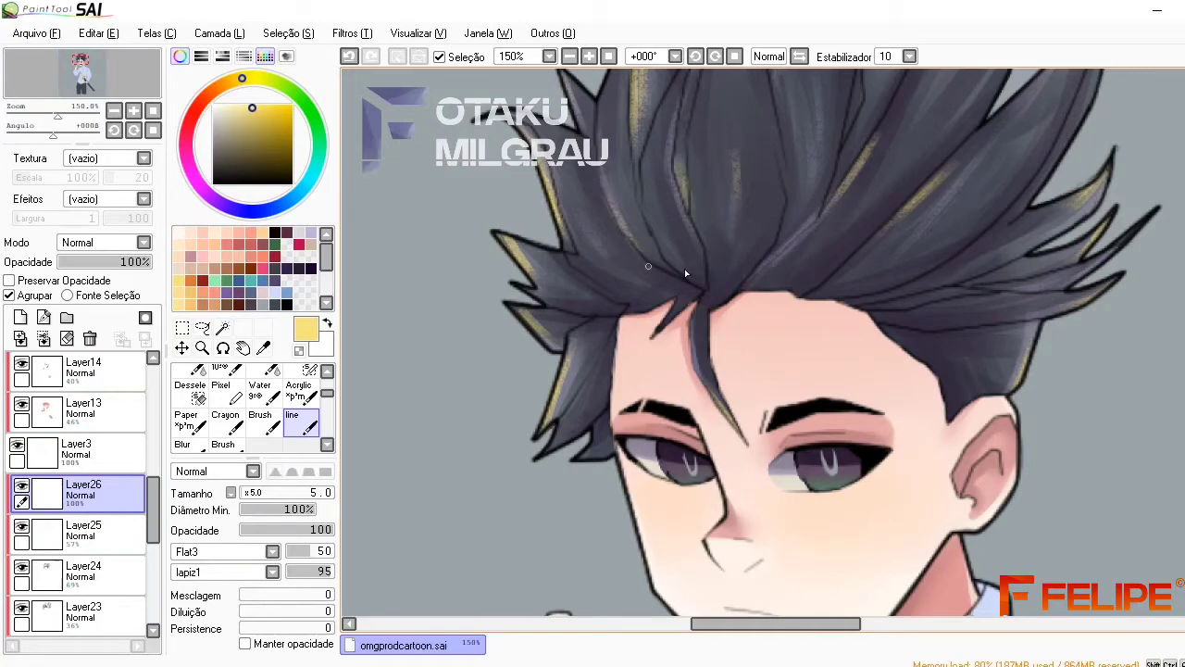
{"action": "left_click_drag", "start_coordinate": [143, 262], "coordinate": [113, 262]}
{"action": "left_click_drag", "start_coordinate": [58, 116], "coordinate": [48, 116]}
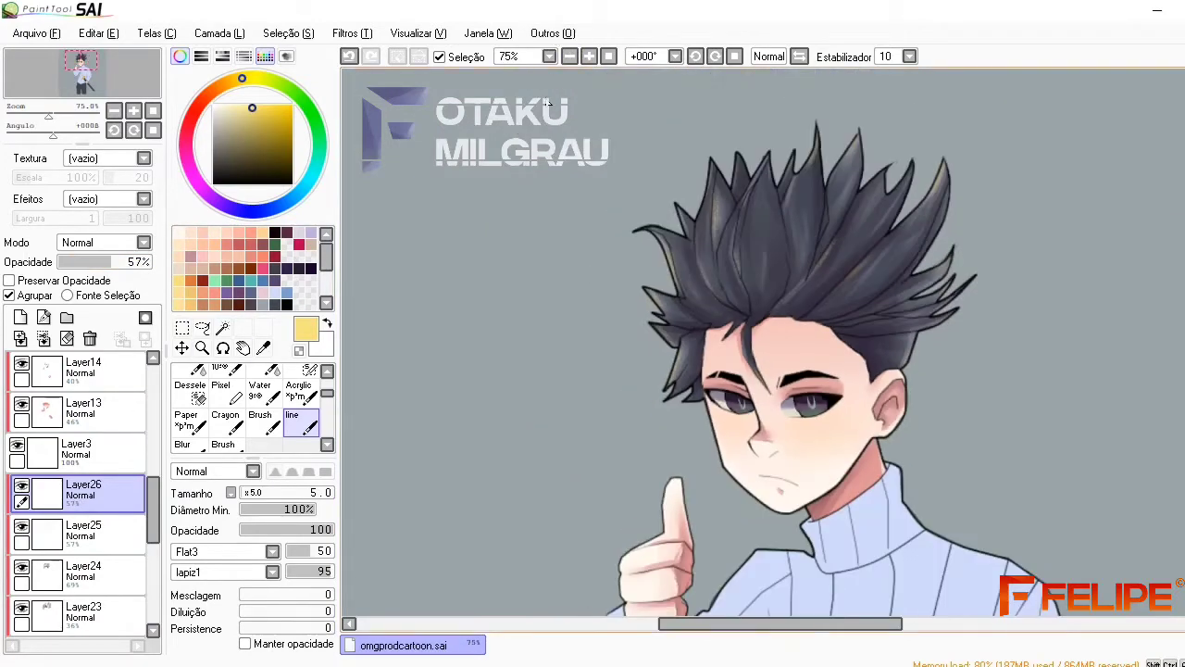
Add a new clipped layer between Layer24 and Layer23, with dark purple and brush size 20 ready for more shadows
{"action": "left_click", "coordinate": [21, 317]}
{"action": "left_click", "coordinate": [299, 268]}
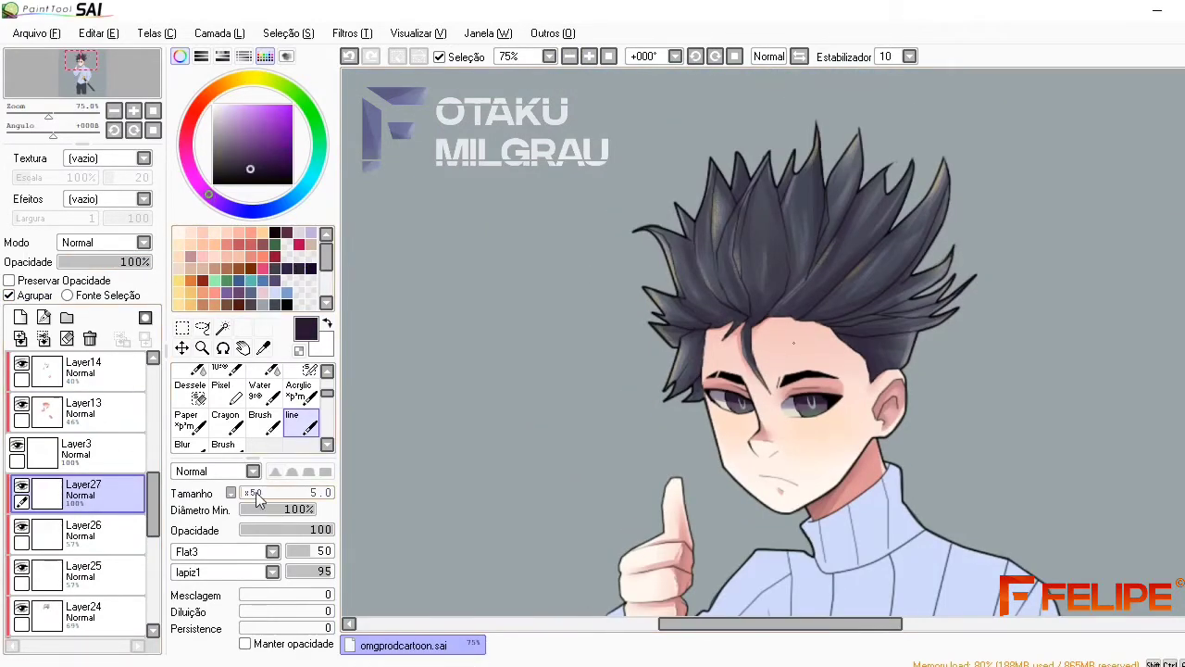
{"action": "left_click", "coordinate": [589, 56]}
{"action": "left_click", "coordinate": [589, 57]}
{"action": "left_click", "coordinate": [260, 505]}
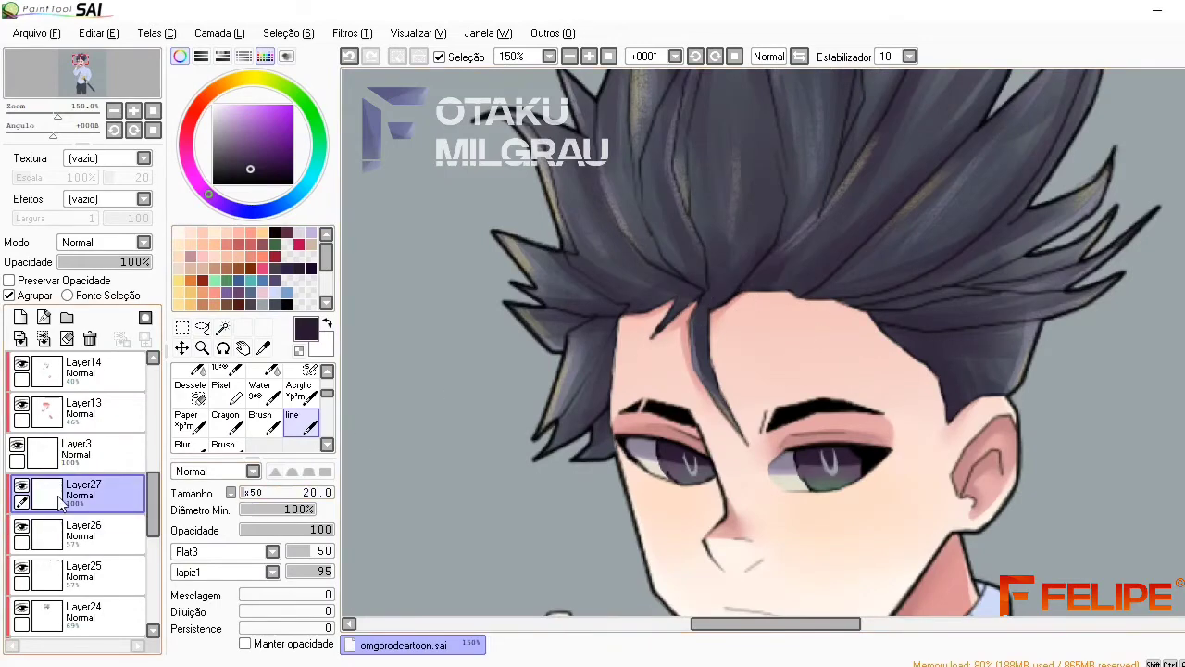
{"action": "left_click_drag", "start_coordinate": [61, 500], "coordinate": [56, 541]}
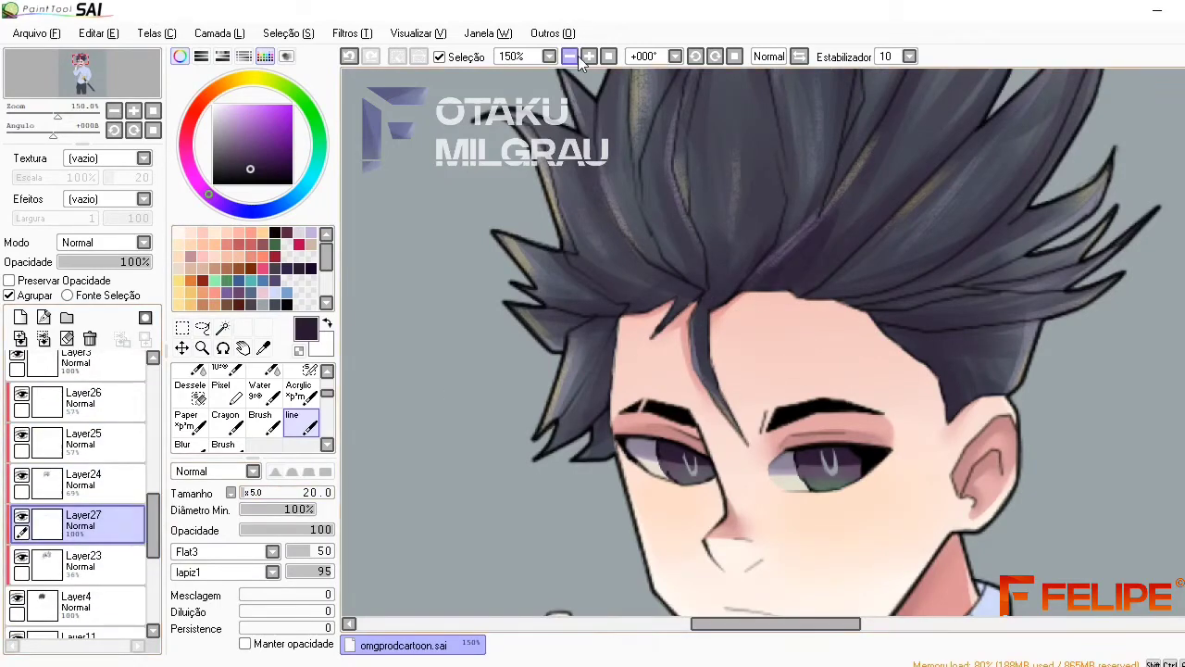
Deepen the dark purple shadows from the hair roots across the strands and slightly lower the layer's opacity
{"action": "left_click", "coordinate": [569, 56]}
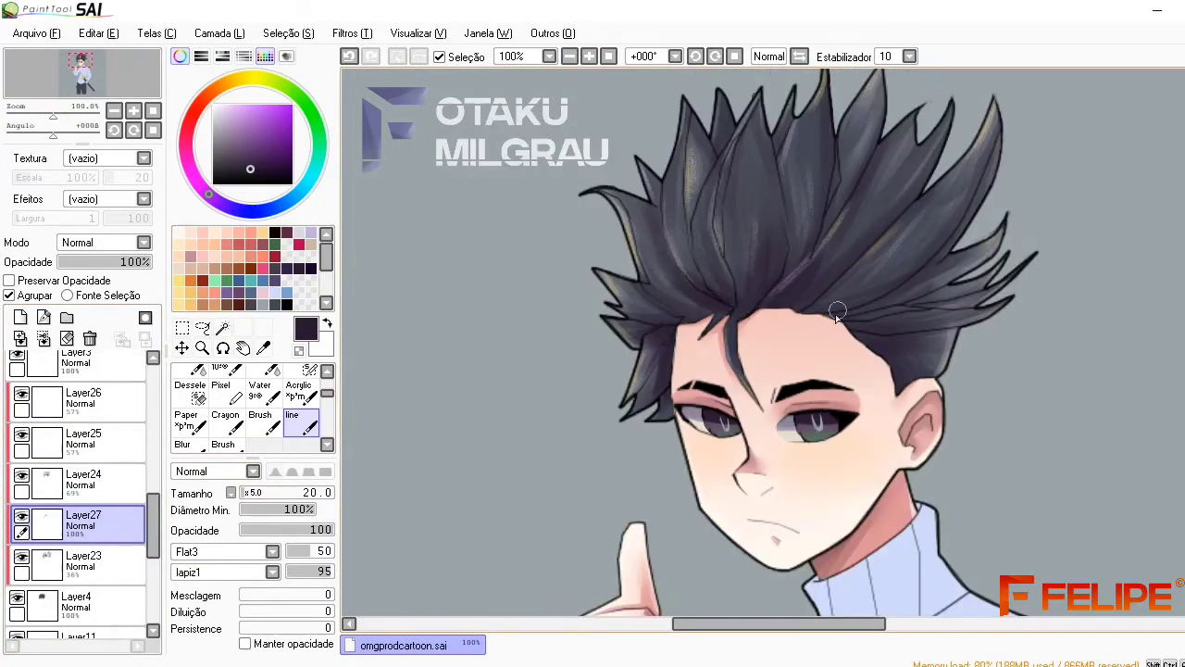
{"action": "mouse_move", "coordinate": [837, 313]}
{"action": "left_mouse_down"}
{"action": "mouse_move", "coordinate": [889, 258]}
{"action": "mouse_move", "coordinate": [838, 129]}
{"action": "mouse_move", "coordinate": [713, 109]}
{"action": "mouse_move", "coordinate": [677, 181]}
{"action": "left_mouse_up"}
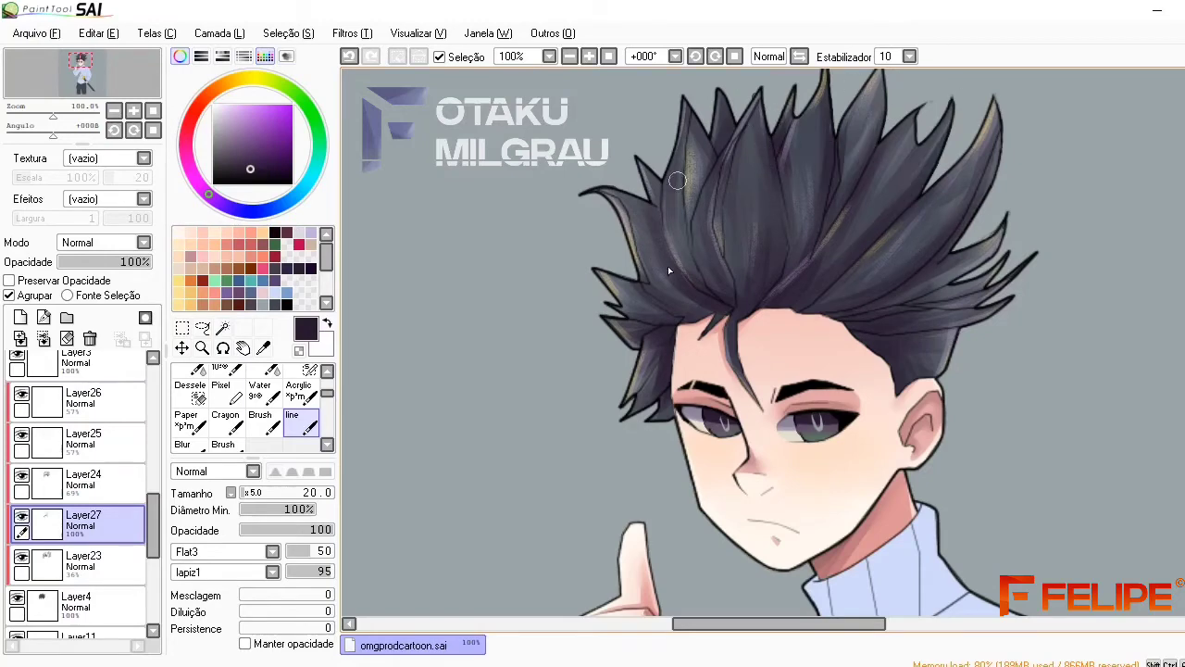
{"action": "left_click_drag", "start_coordinate": [148, 262], "coordinate": [138, 269]}
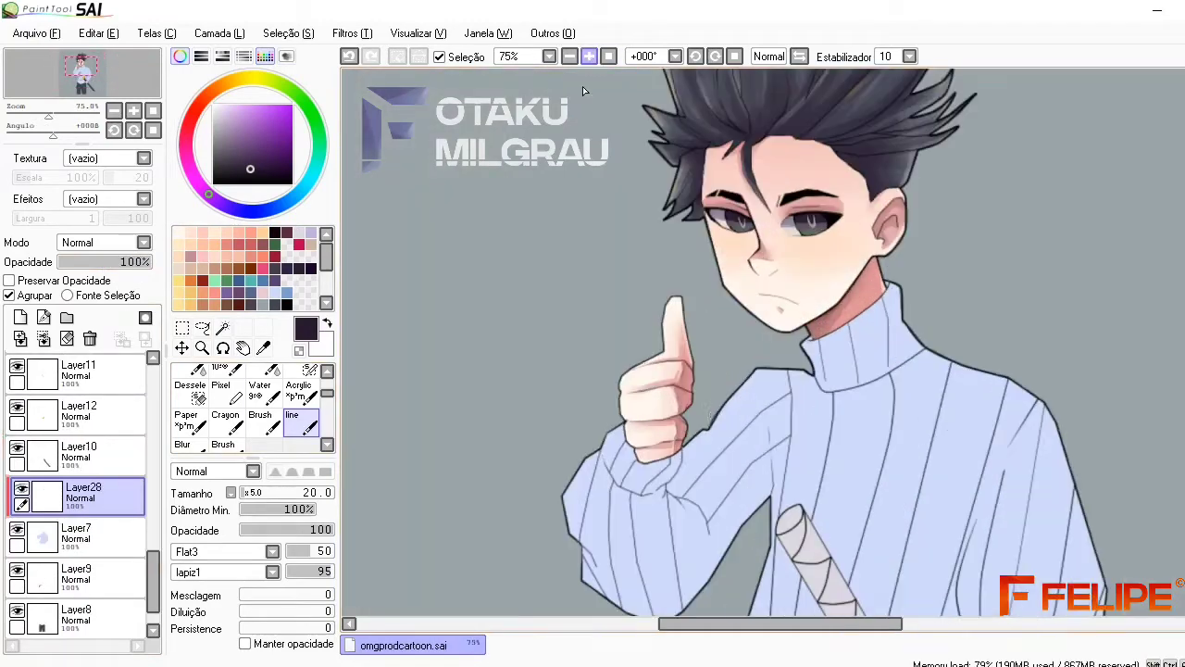
Paint dark blue-grey shadow over the turtleneck collar and upper chest with brush size 50
{"action": "left_click_drag", "start_coordinate": [754, 624], "coordinate": [770, 624]}
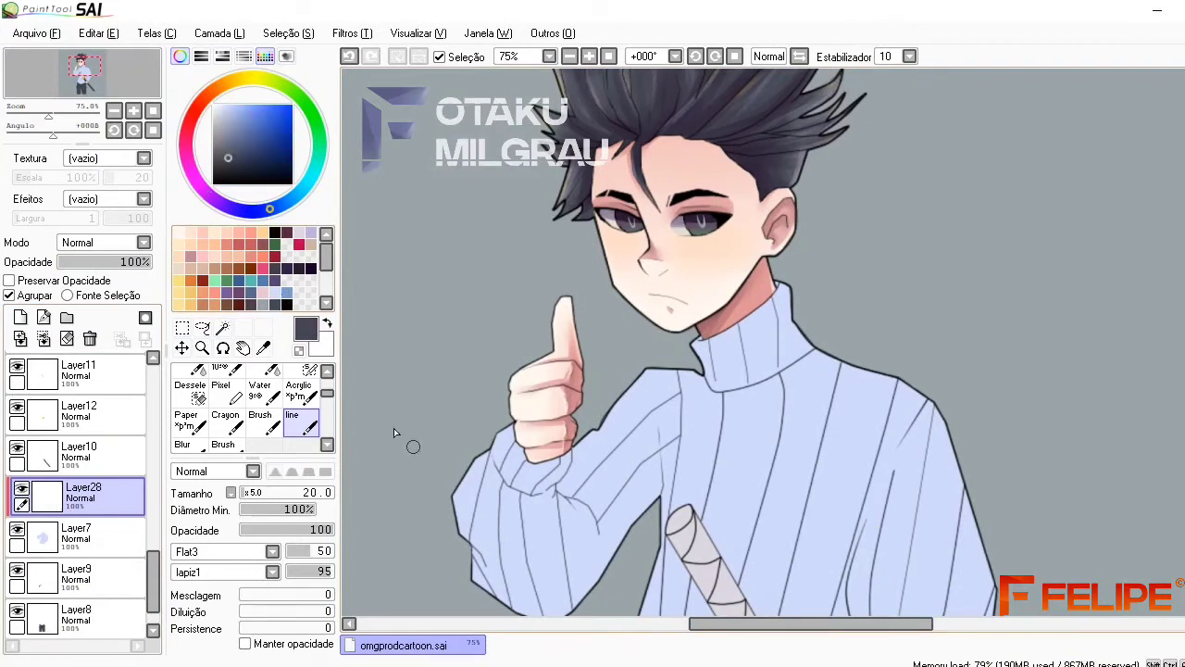
{"action": "left_click", "coordinate": [262, 492]}
{"action": "mouse_move", "coordinate": [787, 333]}
{"action": "left_mouse_down"}
{"action": "mouse_move", "coordinate": [768, 306]}
{"action": "mouse_move", "coordinate": [749, 358]}
{"action": "mouse_move", "coordinate": [668, 360]}
{"action": "mouse_move", "coordinate": [787, 268]}
{"action": "mouse_move", "coordinate": [743, 279]}
{"action": "left_mouse_up"}
Shade the raised arm's armpit, elbow and lower sleeve, and reduce the shadow layer's opacity to 26%
{"action": "scroll", "coordinate": [1146, 344], "scroll_direction": "down", "scroll_amount": 4}
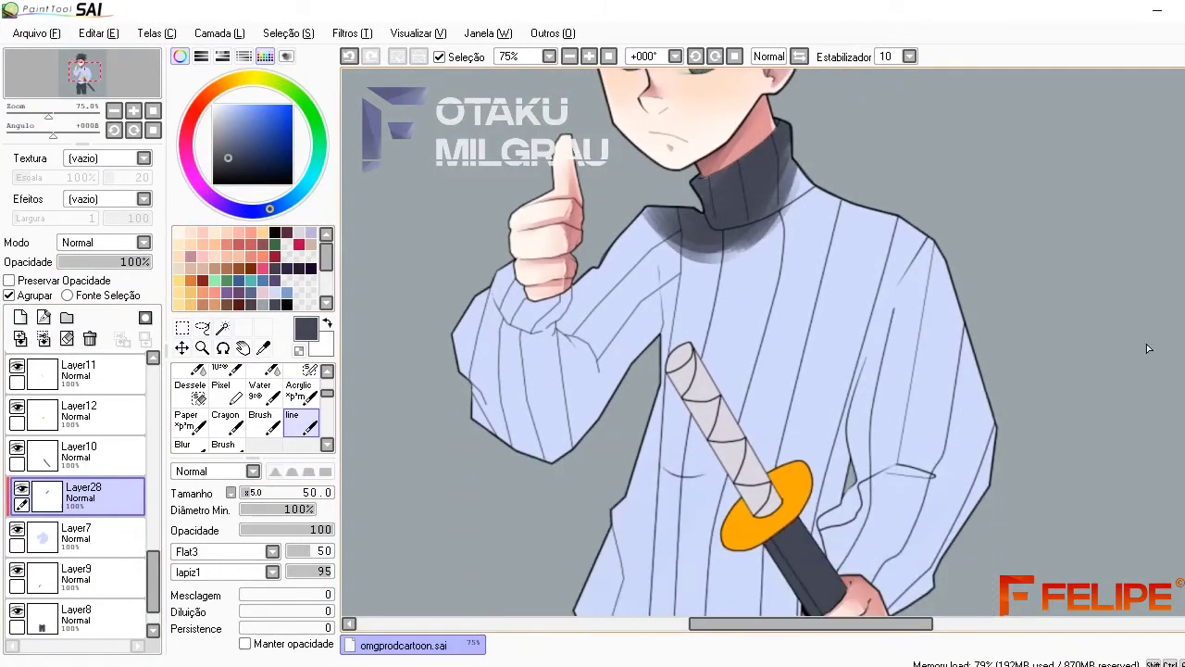
{"action": "left_click_drag", "start_coordinate": [611, 310], "coordinate": [570, 338]}
{"action": "mouse_move", "coordinate": [653, 250]}
{"action": "left_mouse_down"}
{"action": "mouse_move", "coordinate": [597, 443]}
{"action": "mouse_move", "coordinate": [527, 482]}
{"action": "left_mouse_up"}
{"action": "left_click_drag", "start_coordinate": [601, 370], "coordinate": [564, 333]}
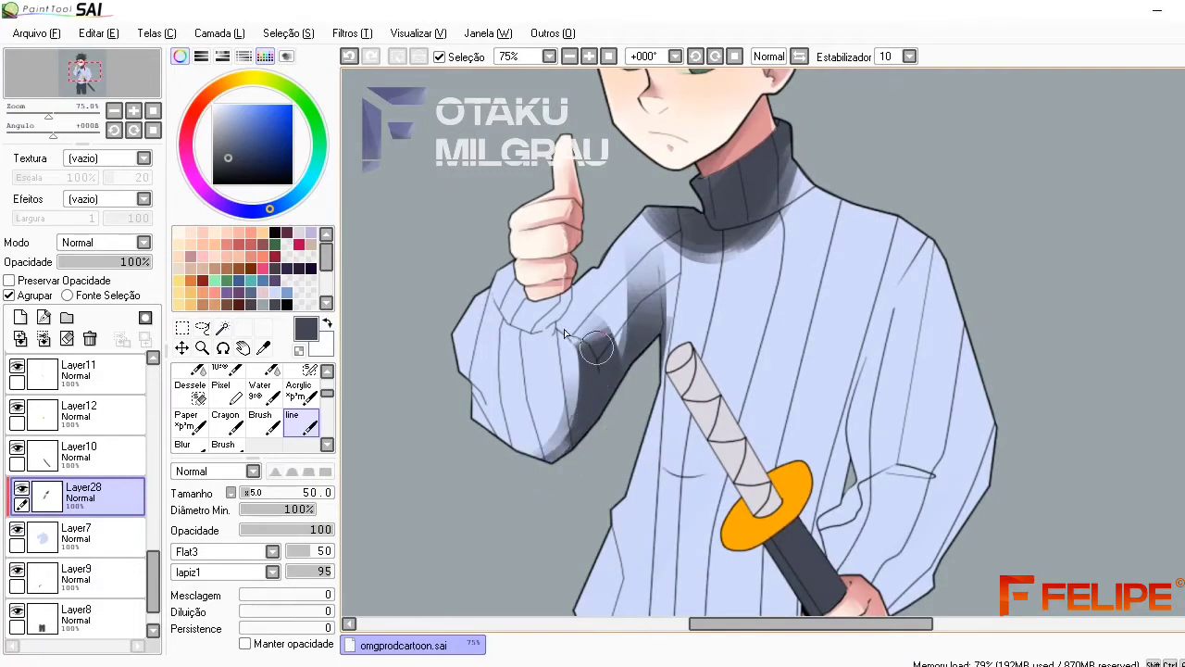
{"action": "left_click_drag", "start_coordinate": [139, 264], "coordinate": [104, 278]}
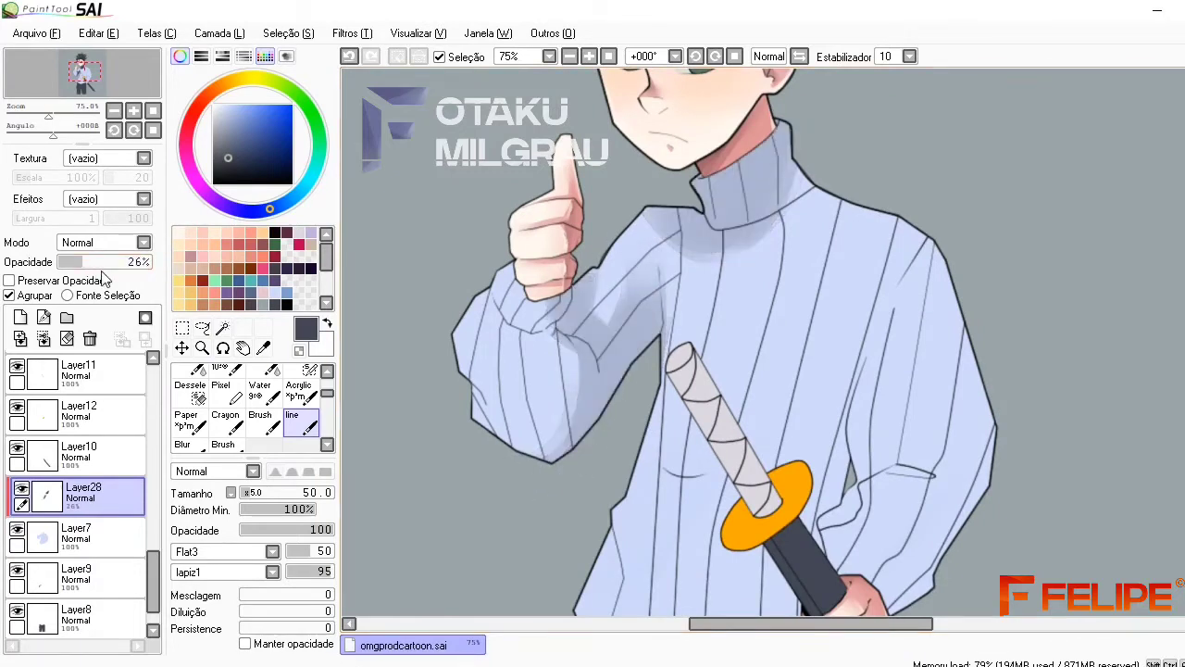
Shade the inner side of the sword arm's sleeve from the shoulder to the forearm fold
{"action": "left_click_drag", "start_coordinate": [875, 393], "coordinate": [847, 482]}
{"action": "left_click_drag", "start_coordinate": [921, 273], "coordinate": [856, 390]}
{"action": "left_click_drag", "start_coordinate": [838, 523], "coordinate": [815, 574]}
Shade the sweater's waist fold, lower hem and the area below the sword guard, undoing the unwanted strokes
{"action": "scroll", "coordinate": [827, 480], "scroll_direction": "down", "scroll_amount": 5}
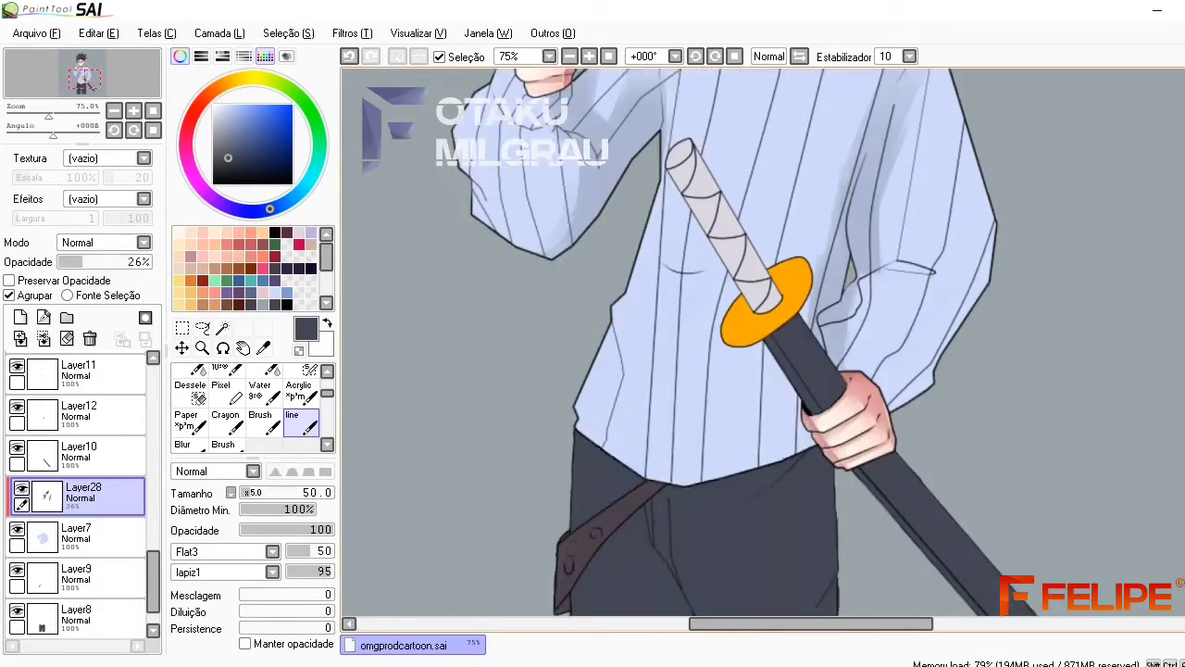
{"action": "mouse_move", "coordinate": [615, 320]}
{"action": "left_mouse_down"}
{"action": "mouse_move", "coordinate": [583, 389]}
{"action": "mouse_move", "coordinate": [588, 375]}
{"action": "left_mouse_up"}
{"action": "left_click_drag", "start_coordinate": [806, 418], "coordinate": [708, 477]}
{"action": "mouse_move", "coordinate": [745, 273]}
{"action": "left_mouse_down"}
{"action": "mouse_move", "coordinate": [708, 375]}
{"action": "mouse_move", "coordinate": [680, 412]}
{"action": "left_mouse_up"}
{"action": "mouse_move", "coordinate": [778, 398]}
{"action": "left_mouse_down"}
{"action": "mouse_move", "coordinate": [725, 338]}
{"action": "mouse_move", "coordinate": [713, 394]}
{"action": "left_mouse_up"}
{"action": "key", "text": "ctrl+z"}
{"action": "key", "text": "ctrl+z"}
{"action": "key", "text": "ctrl+z"}
{"action": "left_click_drag", "start_coordinate": [857, 287], "coordinate": [875, 394]}
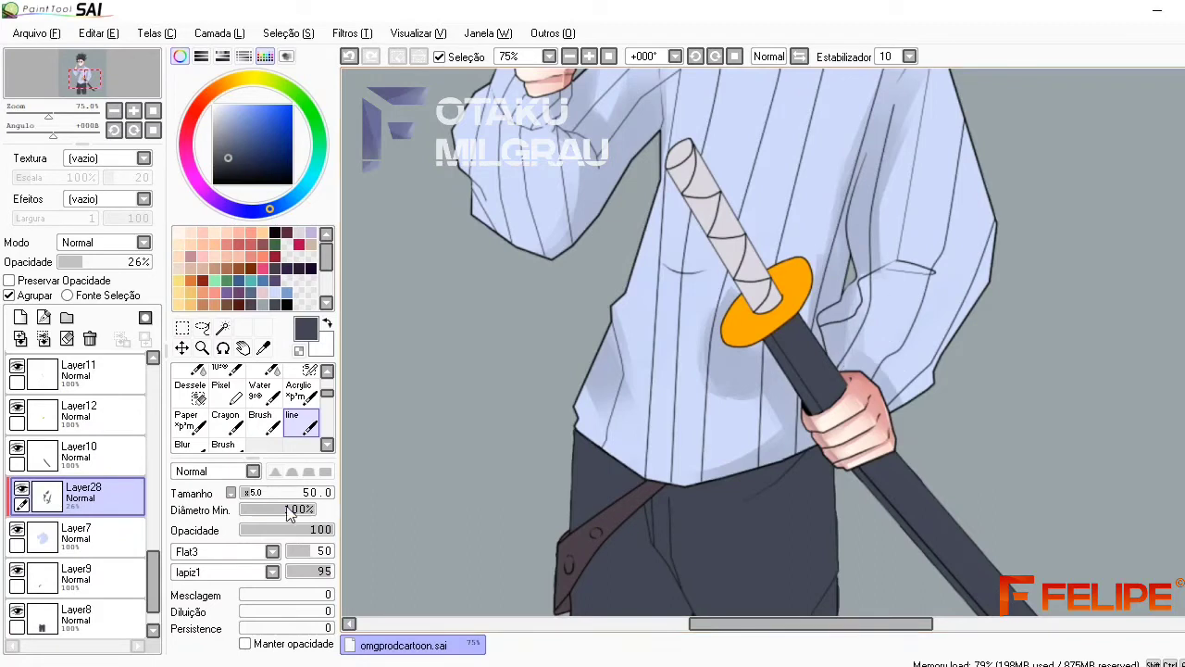
Set the brush size to 30 and shade the elbow crease on the sword arm's sleeve
{"action": "left_click", "coordinate": [250, 492]}
{"action": "left_click_drag", "start_coordinate": [883, 265], "coordinate": [926, 252]}
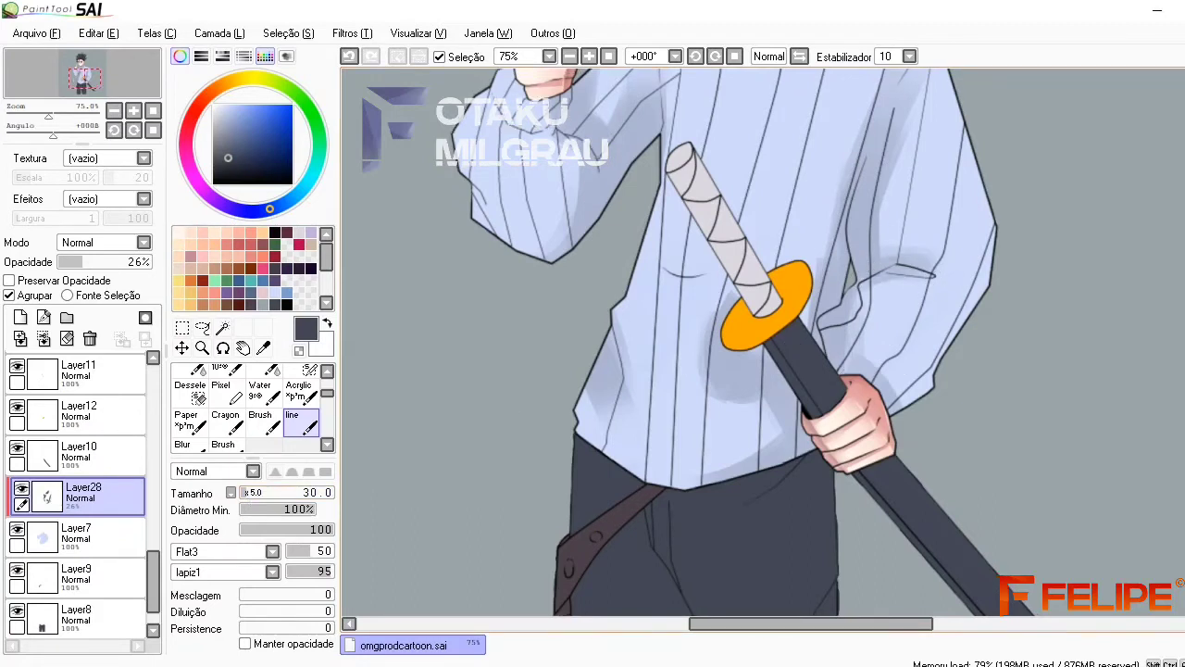
{"action": "scroll", "coordinate": [869, 387], "scroll_direction": "up", "scroll_amount": 5}
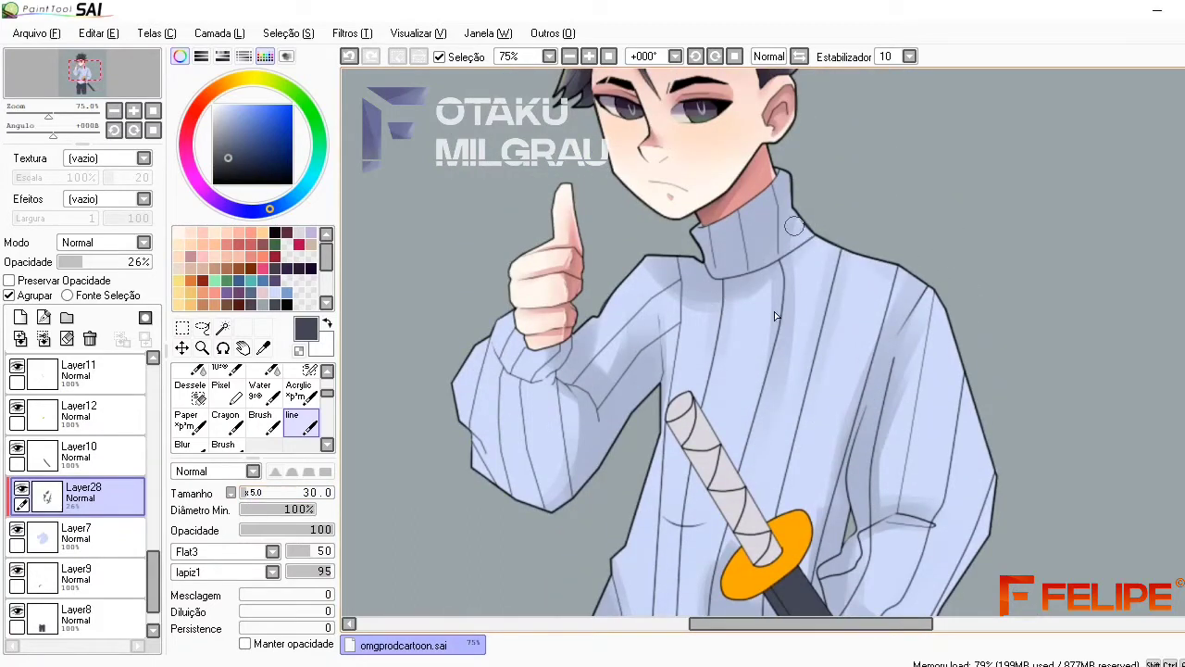
Add a new clipped layer above the sweater's shadow layer and choose the Brush tool
{"action": "left_click", "coordinate": [20, 317]}
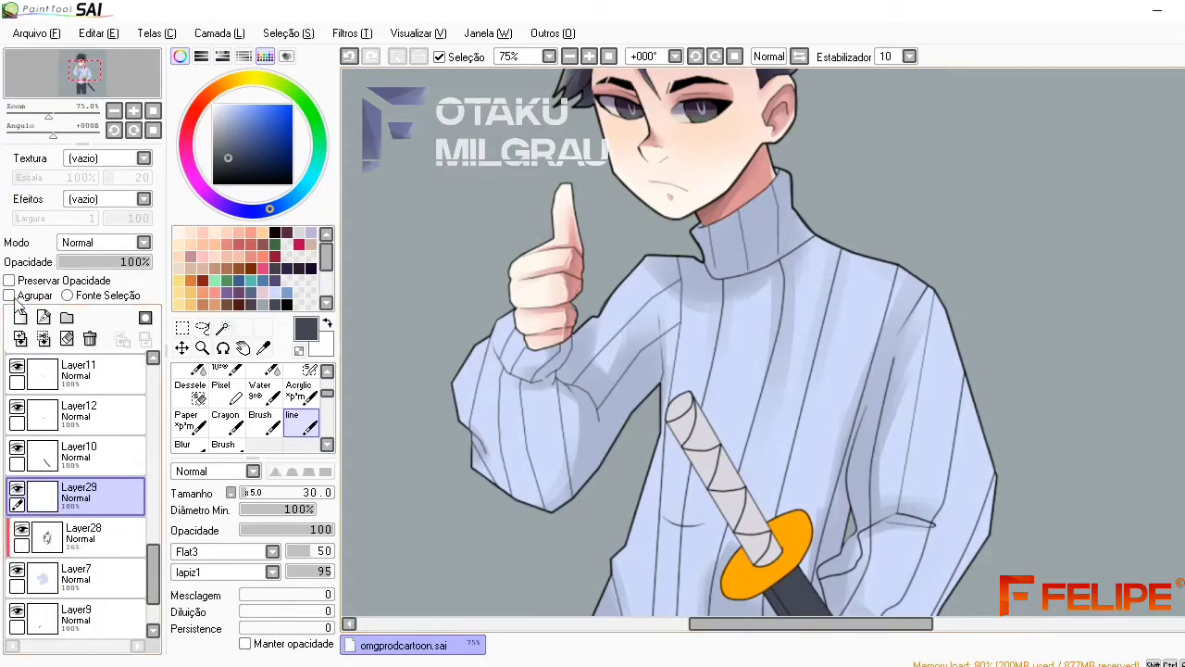
{"action": "left_click", "coordinate": [10, 296]}
{"action": "left_click", "coordinate": [260, 421]}
Paint a dark shadow band along the collar's upper edge beneath the neck at brush size 15
{"action": "scroll", "coordinate": [620, 307], "scroll_direction": "up", "scroll_amount": 2}
{"action": "scroll", "coordinate": [620, 307], "scroll_direction": "up", "scroll_amount": 2}
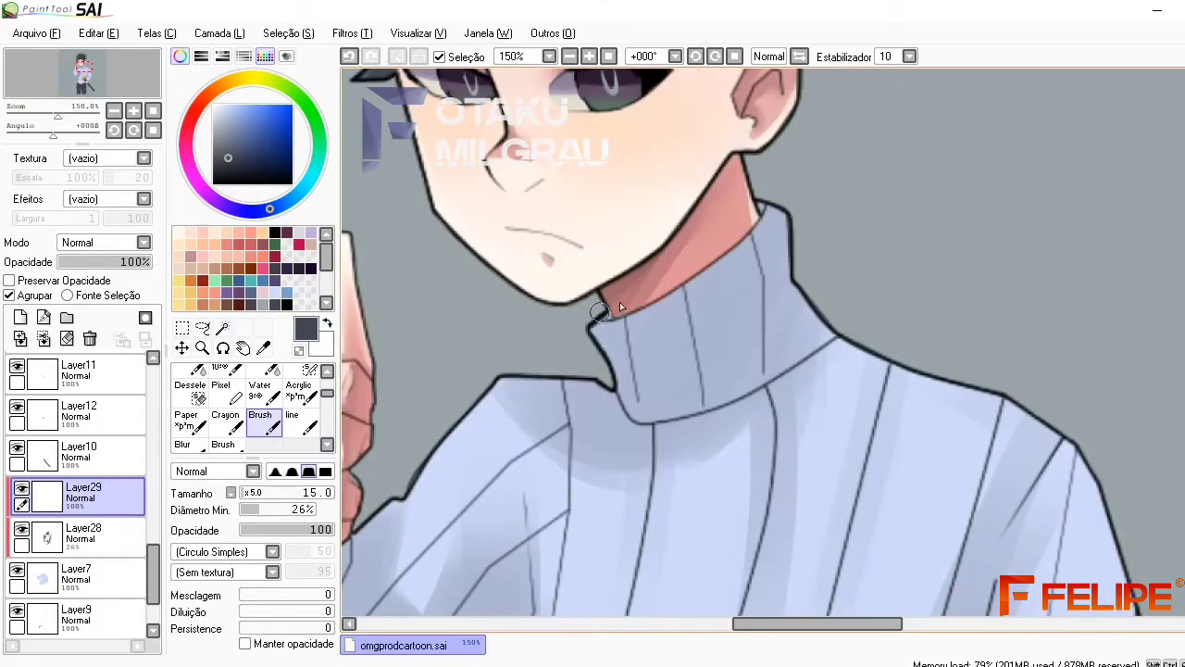
{"action": "left_click_drag", "start_coordinate": [600, 311], "coordinate": [746, 255]}
{"action": "left_click_drag", "start_coordinate": [676, 297], "coordinate": [757, 256]}
{"action": "mouse_move", "coordinate": [593, 319]}
{"action": "left_mouse_down"}
{"action": "mouse_move", "coordinate": [711, 287]}
{"action": "mouse_move", "coordinate": [742, 254]}
{"action": "left_mouse_up"}
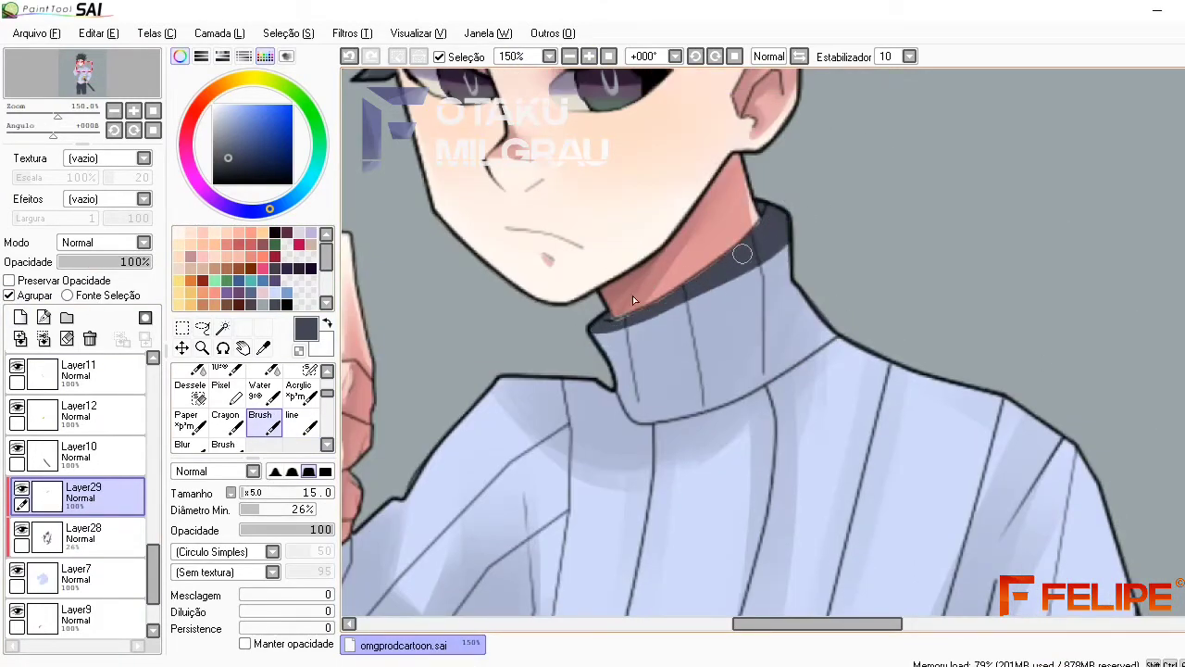
Set the brush size to 10 and paint dark shadows along the collar's lower edge and rib lines
{"action": "left_click", "coordinate": [249, 492]}
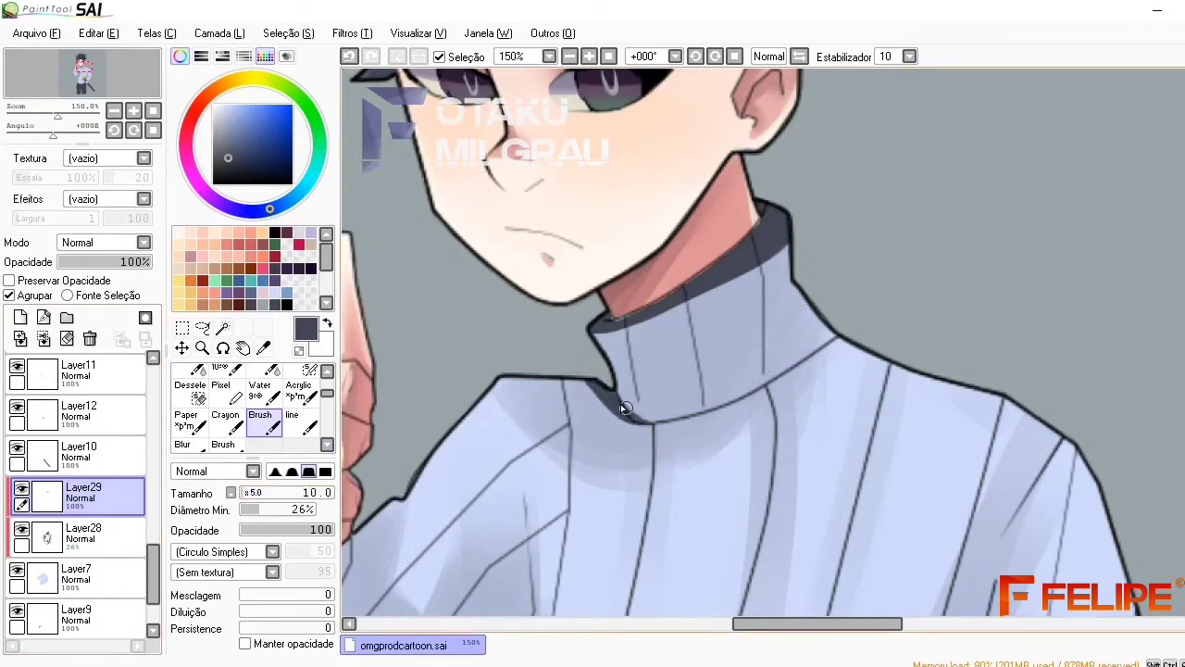
{"action": "mouse_move", "coordinate": [625, 407]}
{"action": "left_mouse_down"}
{"action": "mouse_move", "coordinate": [646, 416]}
{"action": "mouse_move", "coordinate": [696, 370]}
{"action": "mouse_move", "coordinate": [704, 384]}
{"action": "mouse_move", "coordinate": [766, 362]}
{"action": "mouse_move", "coordinate": [768, 387]}
{"action": "mouse_move", "coordinate": [832, 322]}
{"action": "left_mouse_up"}
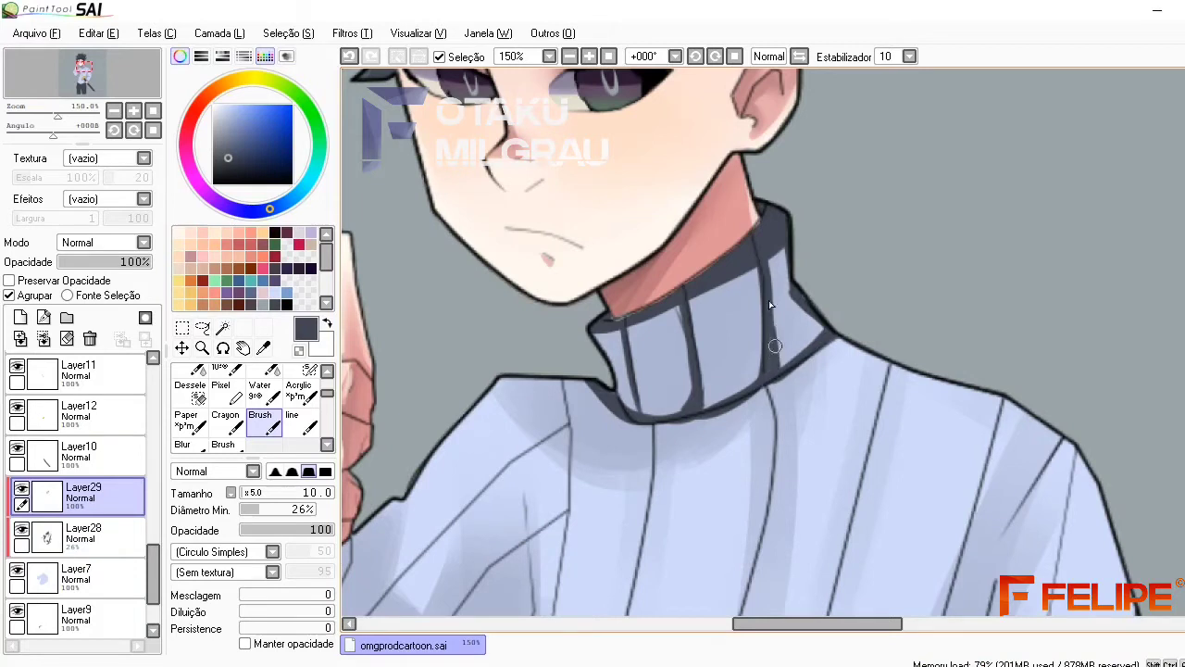
{"action": "left_click_drag", "start_coordinate": [630, 324], "coordinate": [649, 418]}
{"action": "left_click_drag", "start_coordinate": [741, 408], "coordinate": [758, 357]}
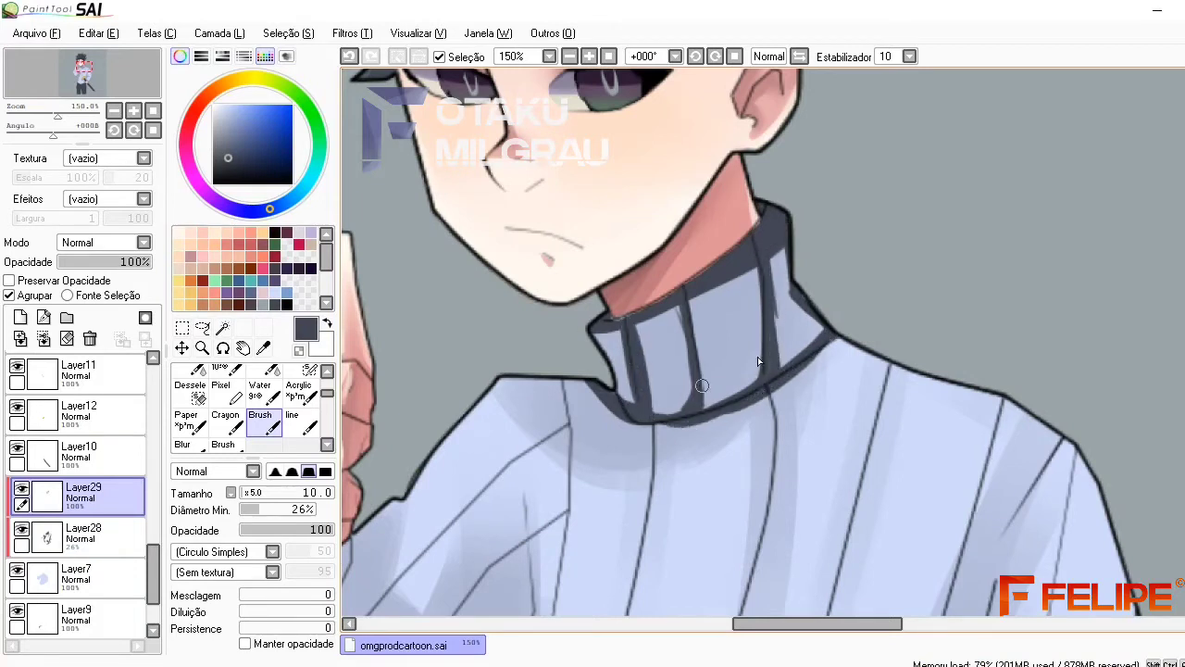
Soften the collar's rib shadows with the Blur brush and reduce the layer's opacity to 49%
{"action": "key", "text": "b"}
{"action": "mouse_move", "coordinate": [648, 328]}
{"action": "left_mouse_down"}
{"action": "mouse_move", "coordinate": [693, 312]}
{"action": "mouse_move", "coordinate": [698, 323]}
{"action": "mouse_move", "coordinate": [674, 393]}
{"action": "mouse_move", "coordinate": [631, 402]}
{"action": "mouse_move", "coordinate": [777, 261]}
{"action": "mouse_move", "coordinate": [783, 365]}
{"action": "mouse_move", "coordinate": [759, 398]}
{"action": "mouse_move", "coordinate": [631, 445]}
{"action": "left_mouse_up"}
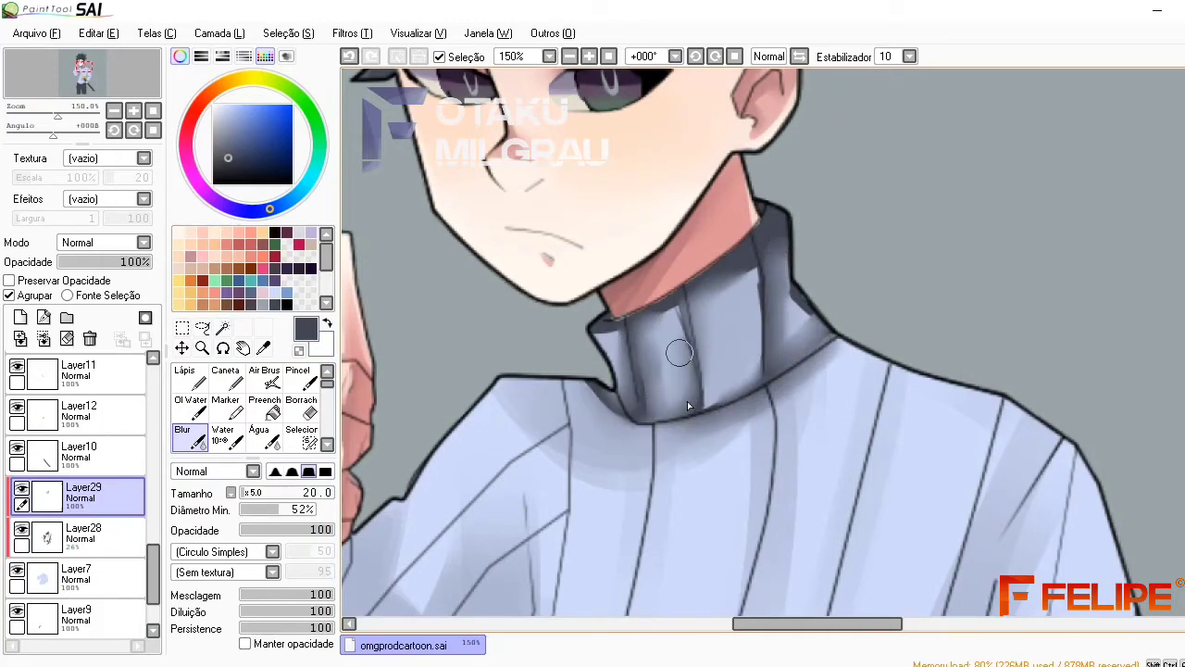
{"action": "left_click_drag", "start_coordinate": [115, 262], "coordinate": [104, 262]}
Paint darker shadows along the central chest rib and the small curved belly fold, and blend them with Blur
{"action": "left_click", "coordinate": [569, 56]}
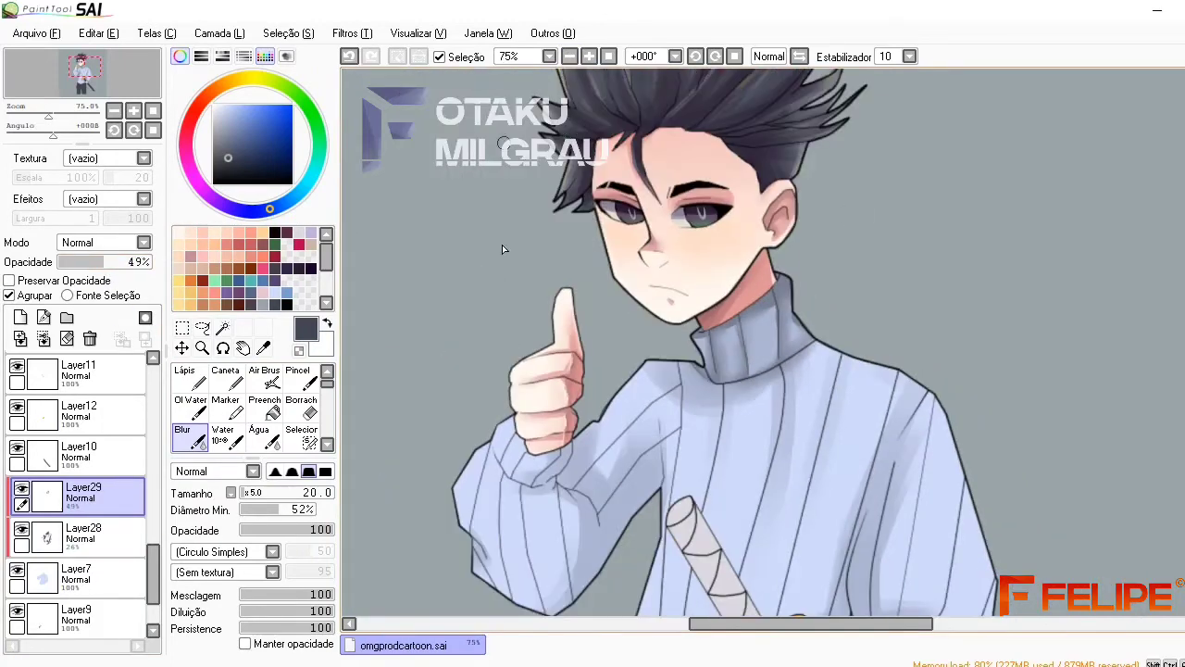
{"action": "key", "text": "b"}
{"action": "mouse_move", "coordinate": [715, 457]}
{"action": "left_mouse_down"}
{"action": "mouse_move", "coordinate": [711, 496]}
{"action": "mouse_move", "coordinate": [722, 404]}
{"action": "left_mouse_up"}
{"action": "scroll", "coordinate": [659, 366], "scroll_direction": "down", "scroll_amount": 5}
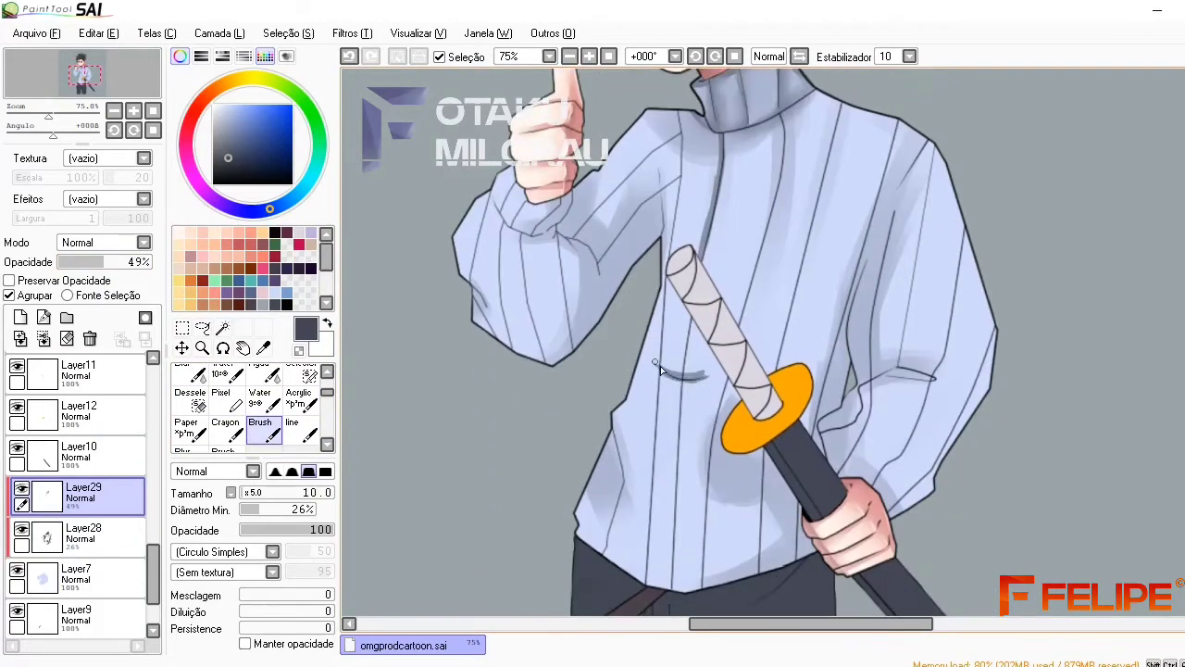
{"action": "left_click", "coordinate": [589, 57]}
{"action": "key", "text": "b"}
{"action": "left_click", "coordinate": [589, 57]}
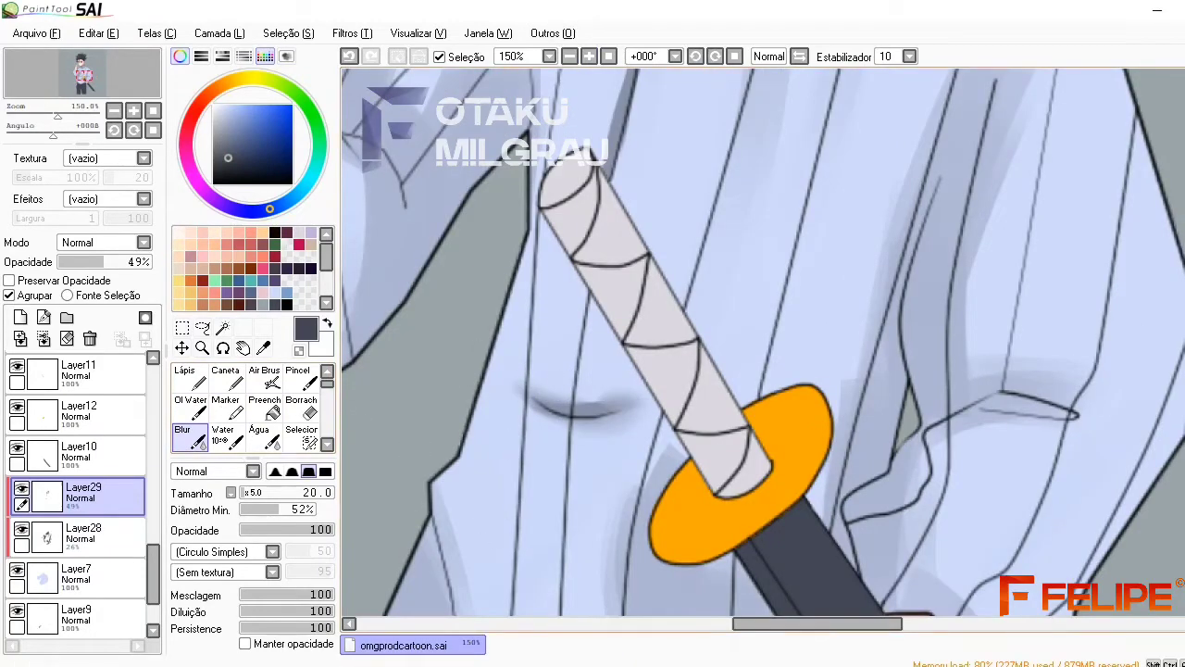
{"action": "scroll", "coordinate": [522, 354], "scroll_direction": "up", "scroll_amount": 3}
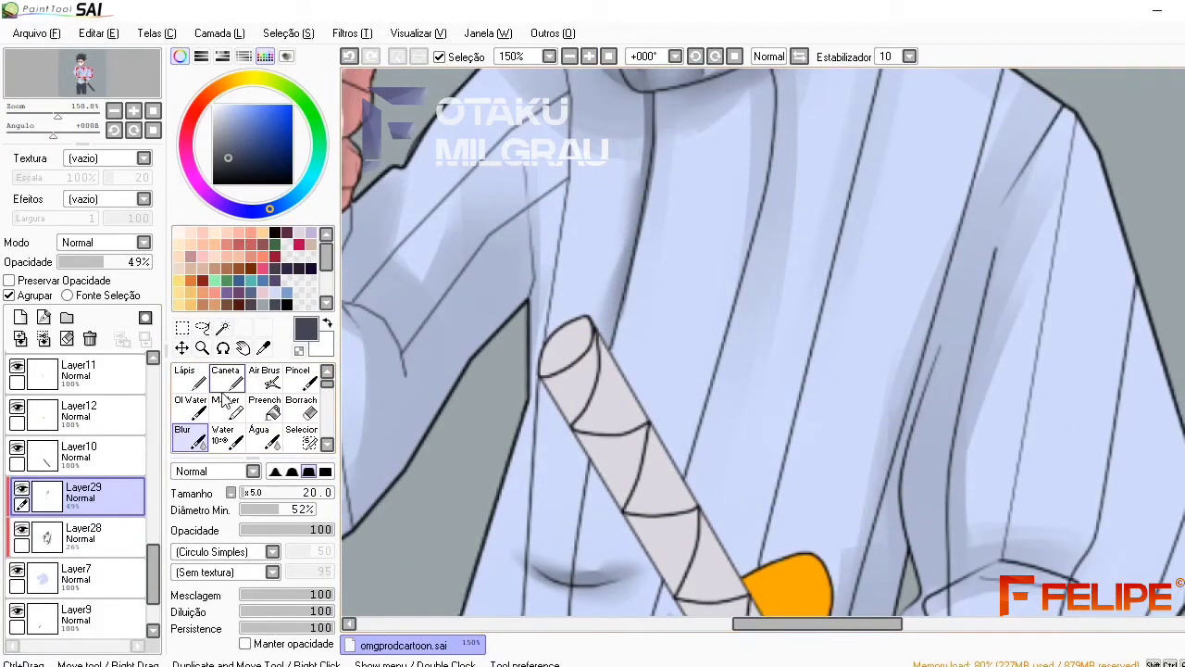
Paint a darker shadow into the fold at the sweater's waist edge and soften it
{"action": "key", "text": "b"}
{"action": "scroll", "coordinate": [423, 381], "scroll_direction": "down", "scroll_amount": 6}
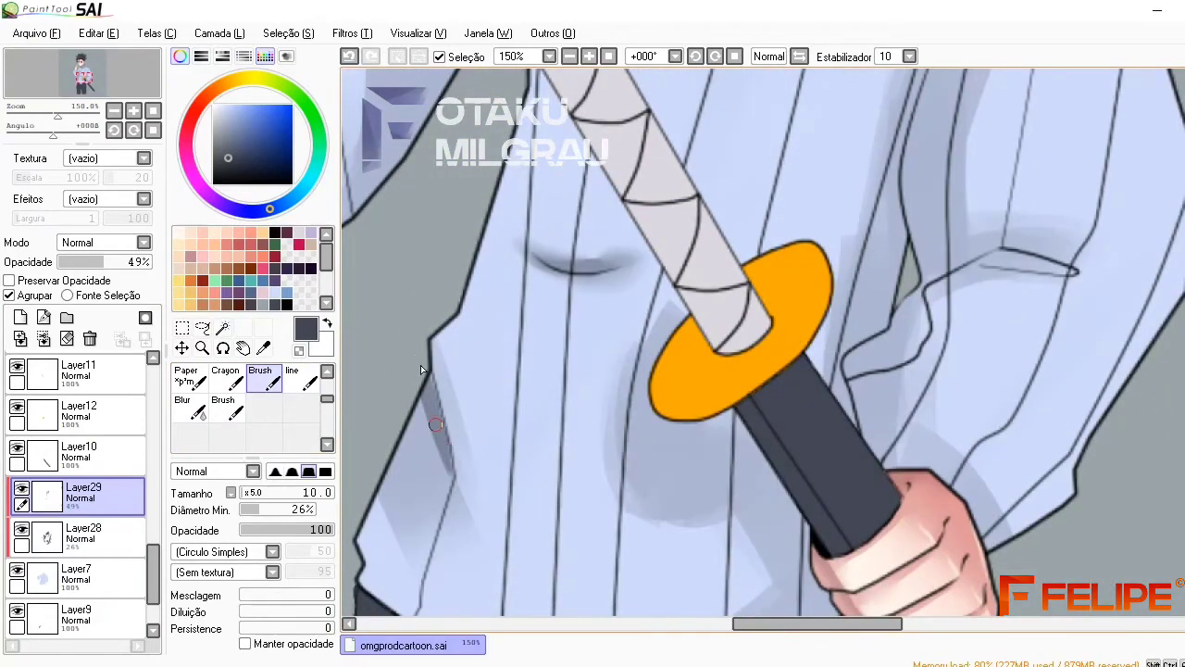
{"action": "left_click_drag", "start_coordinate": [441, 500], "coordinate": [442, 459]}
{"action": "left_click_drag", "start_coordinate": [590, 270], "coordinate": [645, 257]}
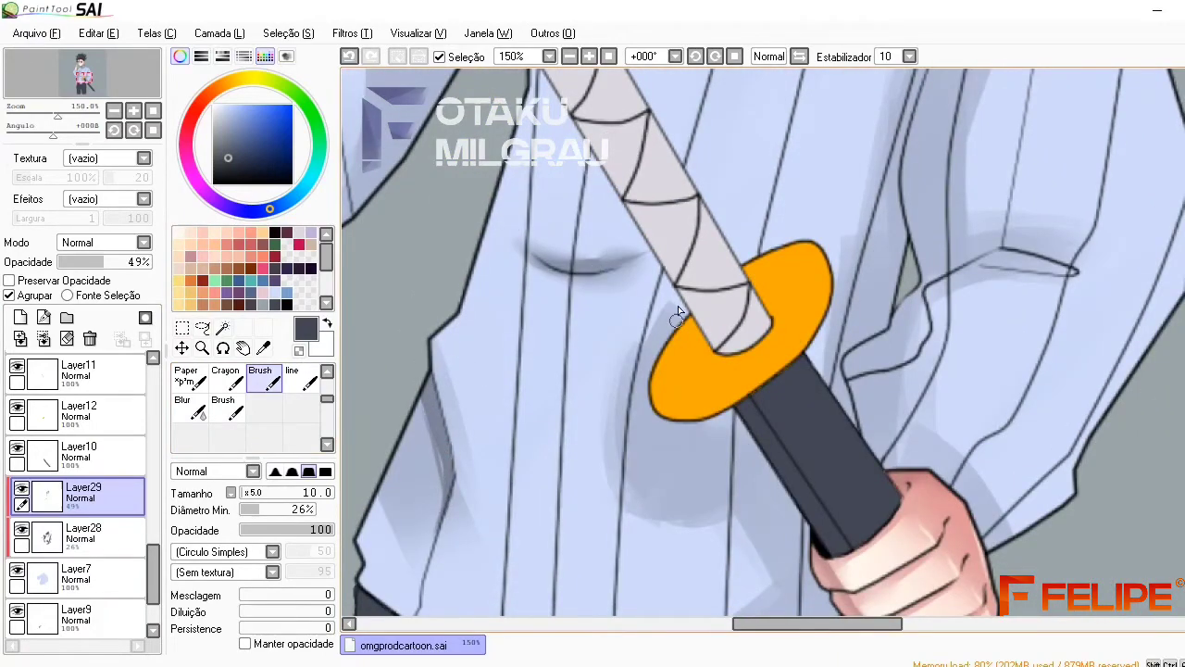
Paint the cast shadow around the sword guard and along the scabbard down to the sweater's hem
{"action": "left_click_drag", "start_coordinate": [666, 344], "coordinate": [653, 424]}
{"action": "left_click_drag", "start_coordinate": [719, 444], "coordinate": [651, 413]}
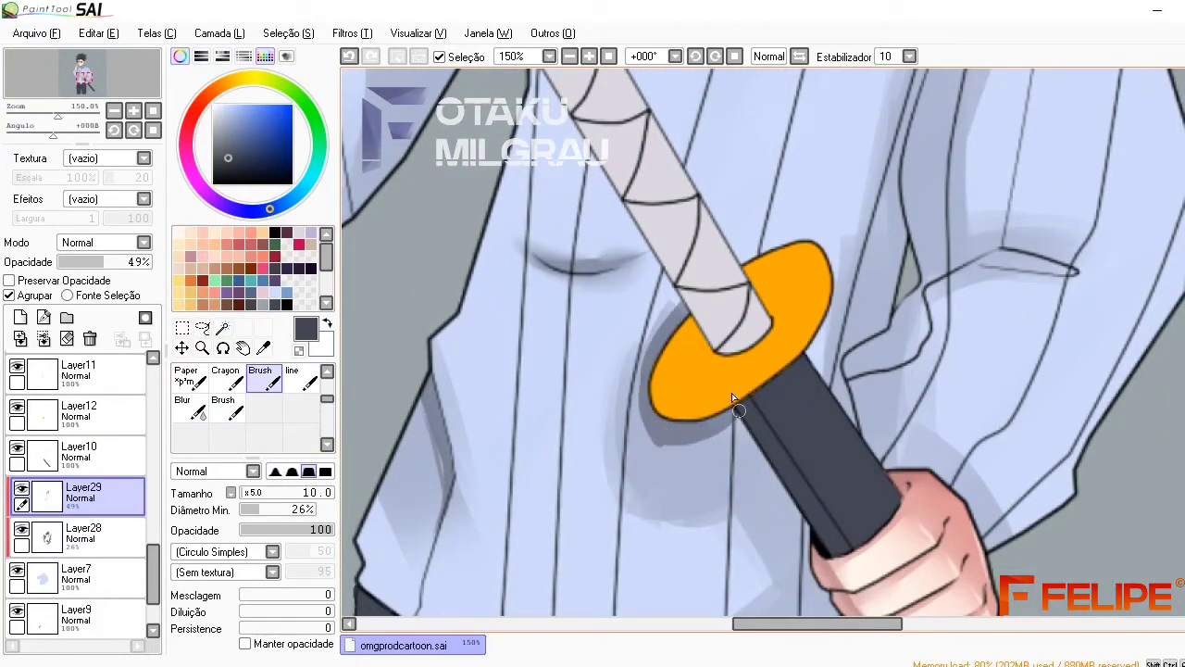
{"action": "left_click_drag", "start_coordinate": [734, 434], "coordinate": [787, 537]}
{"action": "scroll", "coordinate": [777, 479], "scroll_direction": "down", "scroll_amount": 4}
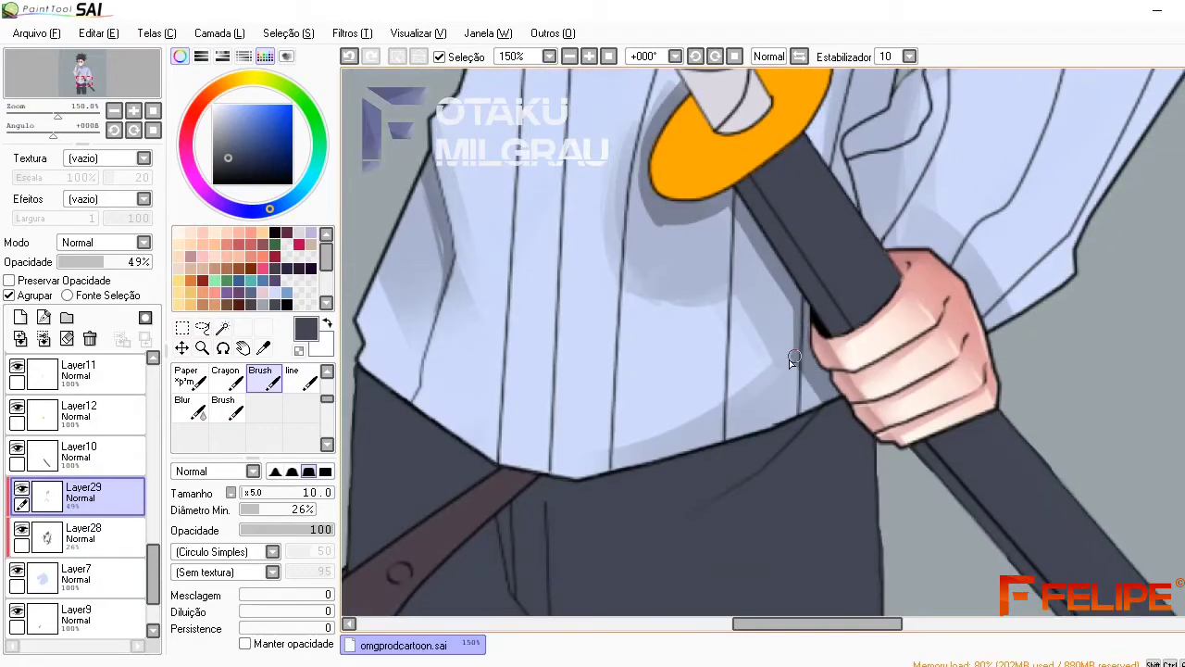
{"action": "left_click_drag", "start_coordinate": [787, 298], "coordinate": [798, 397]}
Blend the sword guard and scabbard shadows into the sweater with the Blur brush
{"action": "key", "text": "b"}
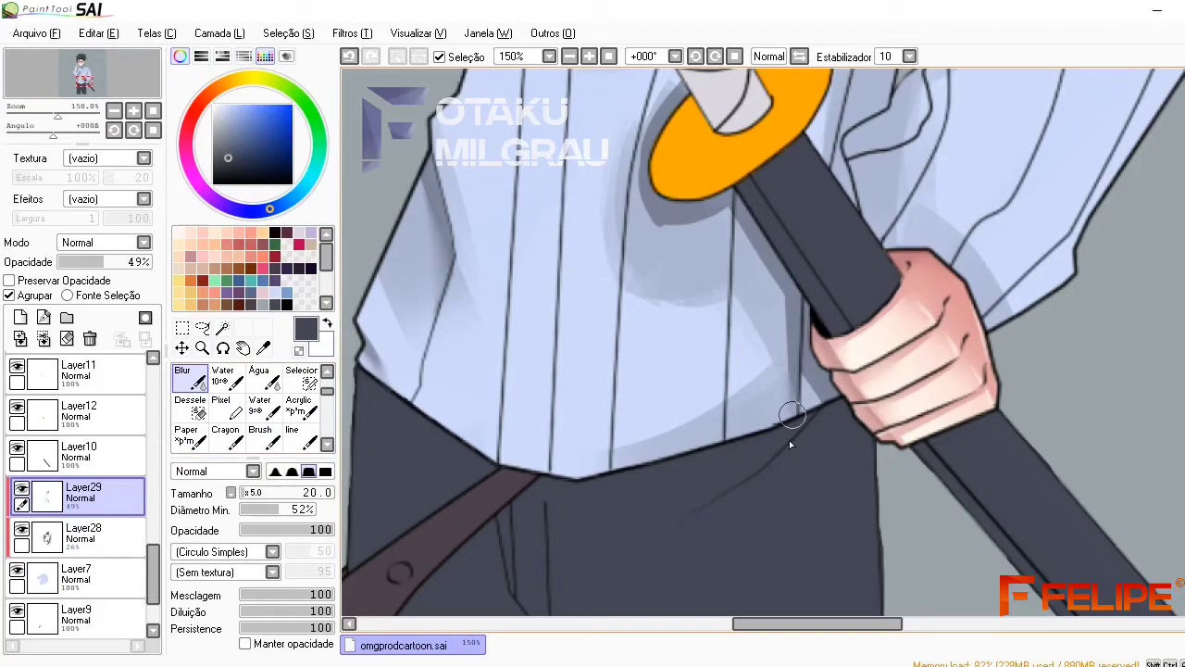
{"action": "mouse_move", "coordinate": [648, 222]}
{"action": "left_mouse_down"}
{"action": "mouse_move", "coordinate": [715, 237]}
{"action": "mouse_move", "coordinate": [766, 167]}
{"action": "left_mouse_up"}
{"action": "left_click_drag", "start_coordinate": [641, 129], "coordinate": [644, 199]}
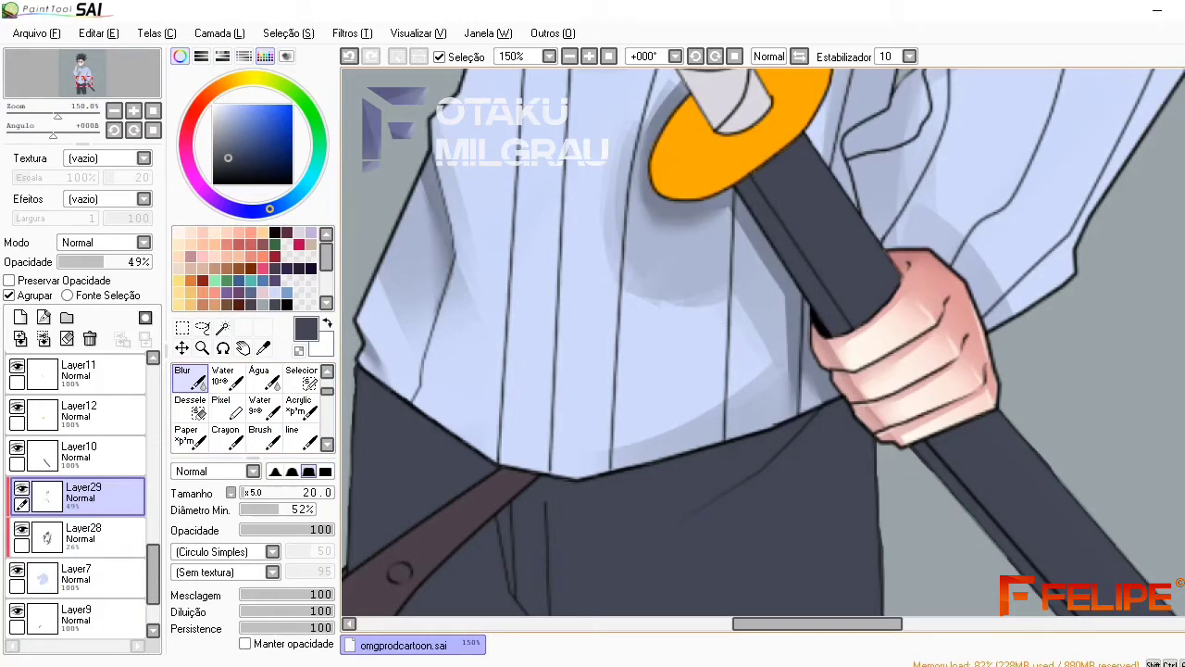
Paint a darker shadow where the torso meets the sword arm's sleeve, up toward the shoulder, and blur it
{"action": "scroll", "coordinate": [901, 307], "scroll_direction": "up", "scroll_amount": 3}
{"action": "key", "text": "b"}
{"action": "left_click_drag", "start_coordinate": [906, 268], "coordinate": [900, 218]}
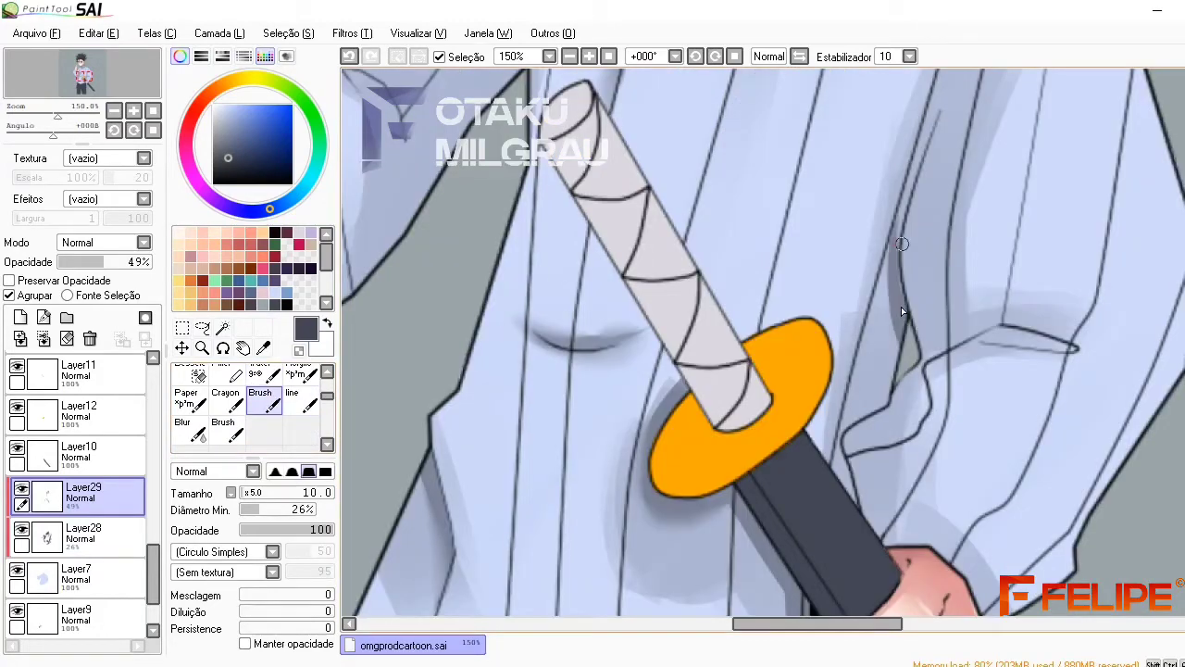
{"action": "scroll", "coordinate": [900, 307], "scroll_direction": "up", "scroll_amount": 3}
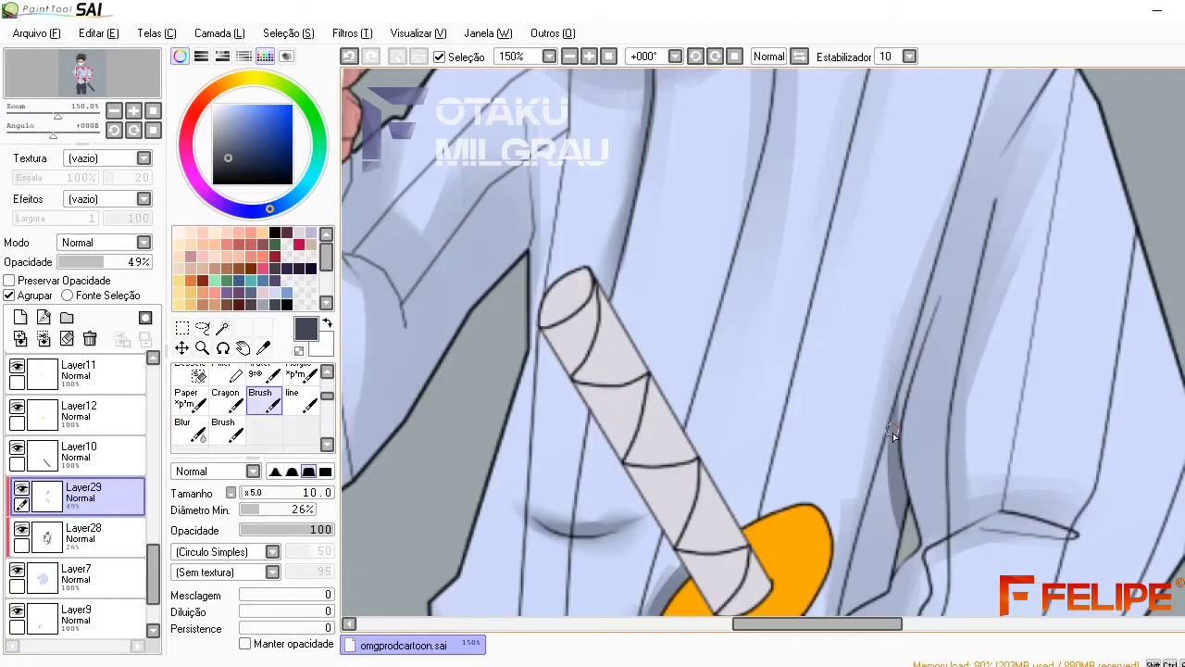
{"action": "left_click_drag", "start_coordinate": [893, 432], "coordinate": [958, 203]}
{"action": "left_click_drag", "start_coordinate": [896, 553], "coordinate": [889, 517]}
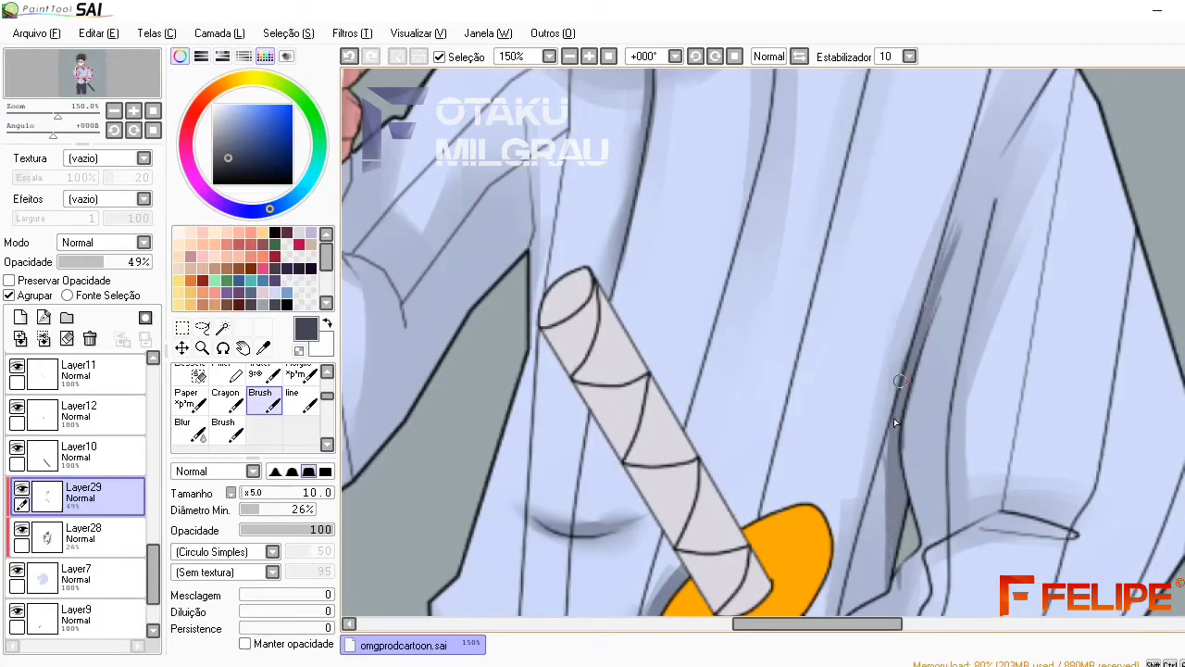
{"action": "scroll", "coordinate": [250, 407], "scroll_direction": "up", "scroll_amount": 2}
{"action": "left_click", "coordinate": [185, 417]}
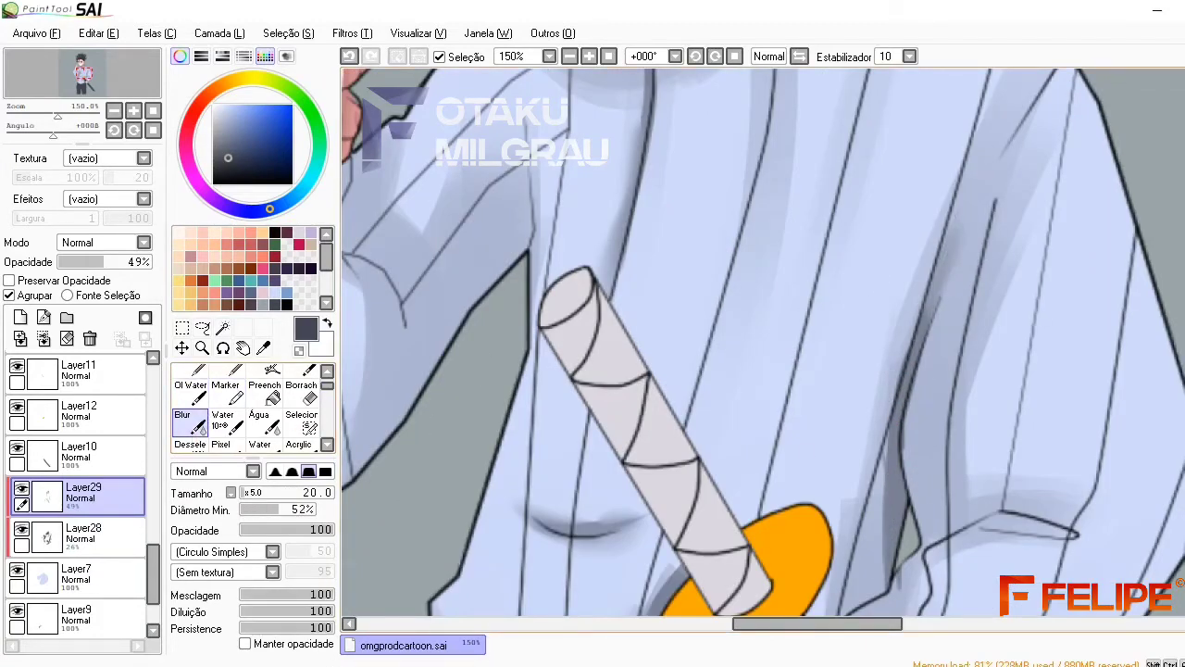
Reduce the layer's opacity to 40% and darken the elbow crease and forearm fold of the sword arm's sleeve
{"action": "scroll", "coordinate": [892, 292], "scroll_direction": "down", "scroll_amount": 3}
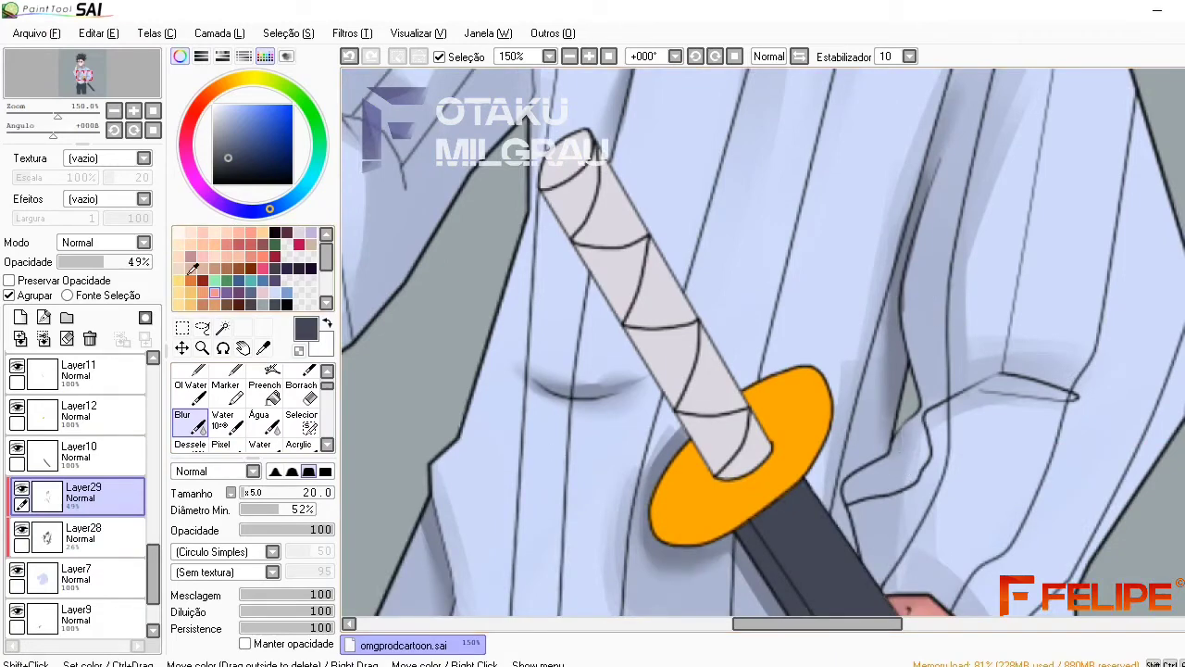
{"action": "scroll", "coordinate": [250, 407], "scroll_direction": "down", "scroll_amount": 2}
{"action": "left_click", "coordinate": [267, 421]}
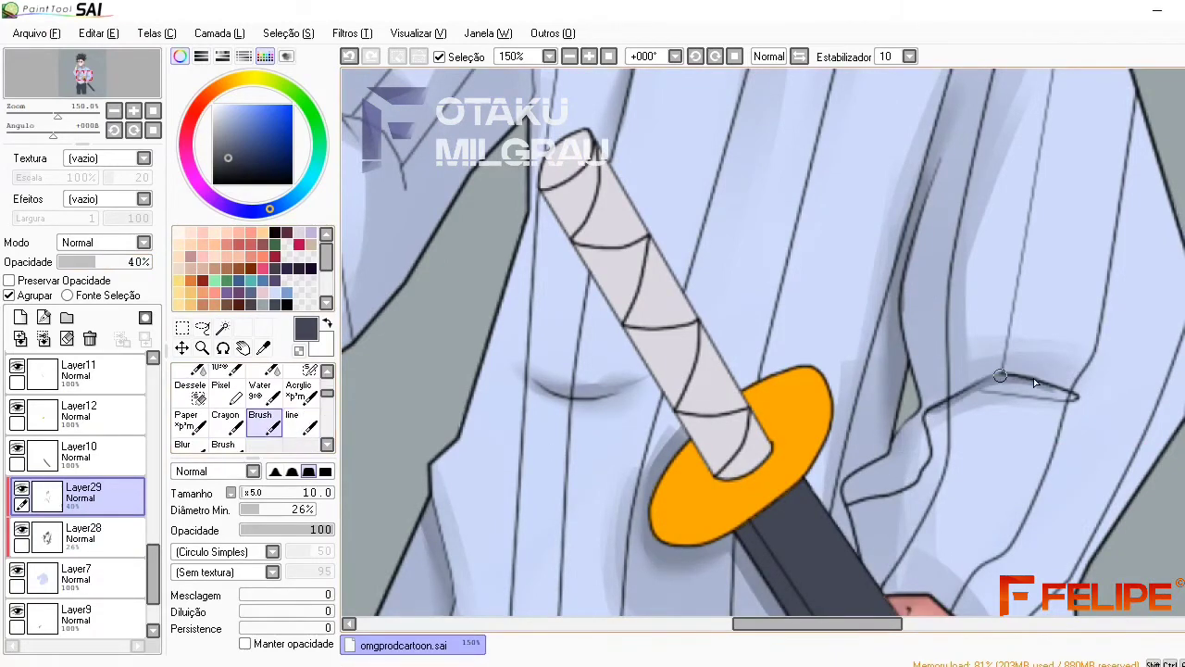
{"action": "mouse_move", "coordinate": [1034, 378]}
{"action": "left_mouse_down"}
{"action": "mouse_move", "coordinate": [1006, 394]}
{"action": "mouse_move", "coordinate": [1065, 398]}
{"action": "left_mouse_up"}
{"action": "mouse_move", "coordinate": [861, 566]}
{"action": "left_mouse_down"}
{"action": "mouse_move", "coordinate": [847, 542]}
{"action": "mouse_move", "coordinate": [858, 471]}
{"action": "left_mouse_up"}
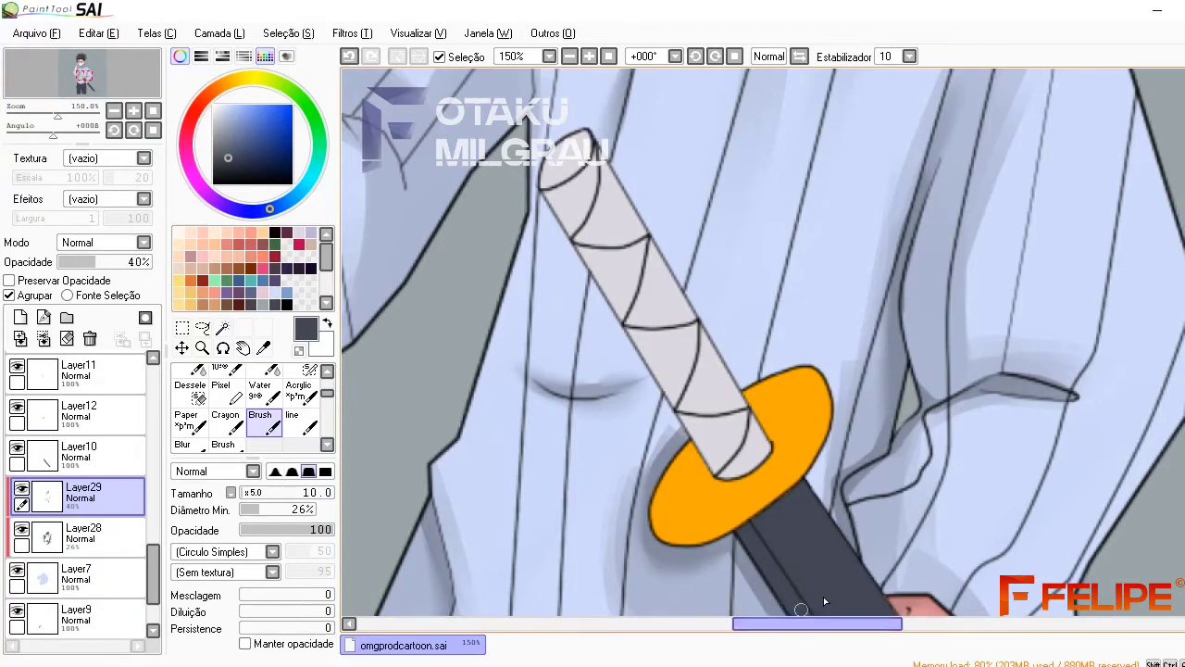
Shade the sleeve cuff above the hand holding the sword and soften it with Blur
{"action": "scroll", "coordinate": [858, 380], "scroll_direction": "down", "scroll_amount": 4}
{"action": "left_click_drag", "start_coordinate": [935, 381], "coordinate": [981, 455]}
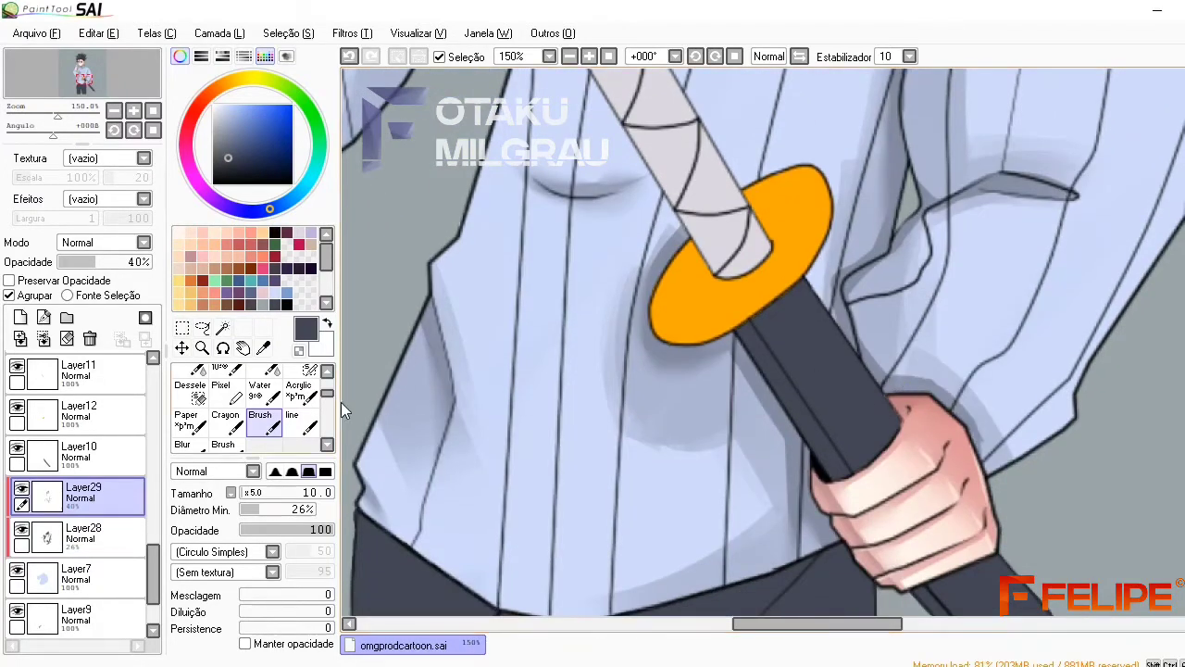
{"action": "key", "text": "b"}
{"action": "left_click_drag", "start_coordinate": [972, 407], "coordinate": [980, 459]}
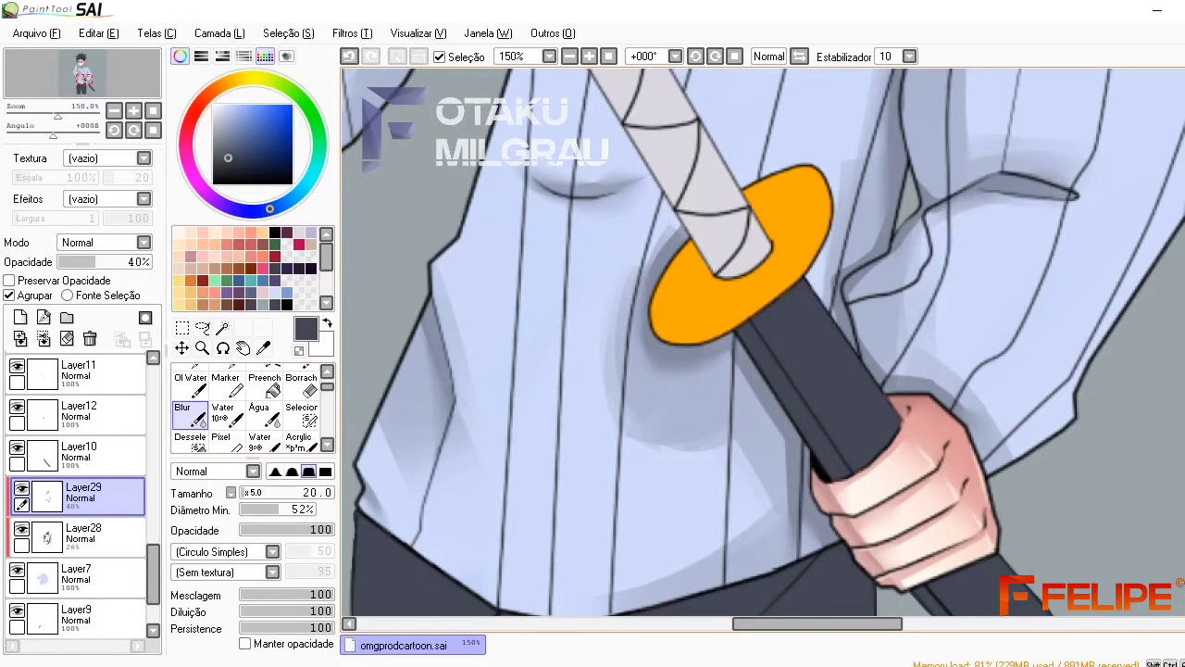
Darken the outer elbow edge of the sword arm's sleeve with the Brush and soften the shadow with Blur
{"action": "scroll", "coordinate": [476, 518], "scroll_direction": "up", "scroll_amount": 1}
{"action": "key", "text": "b"}
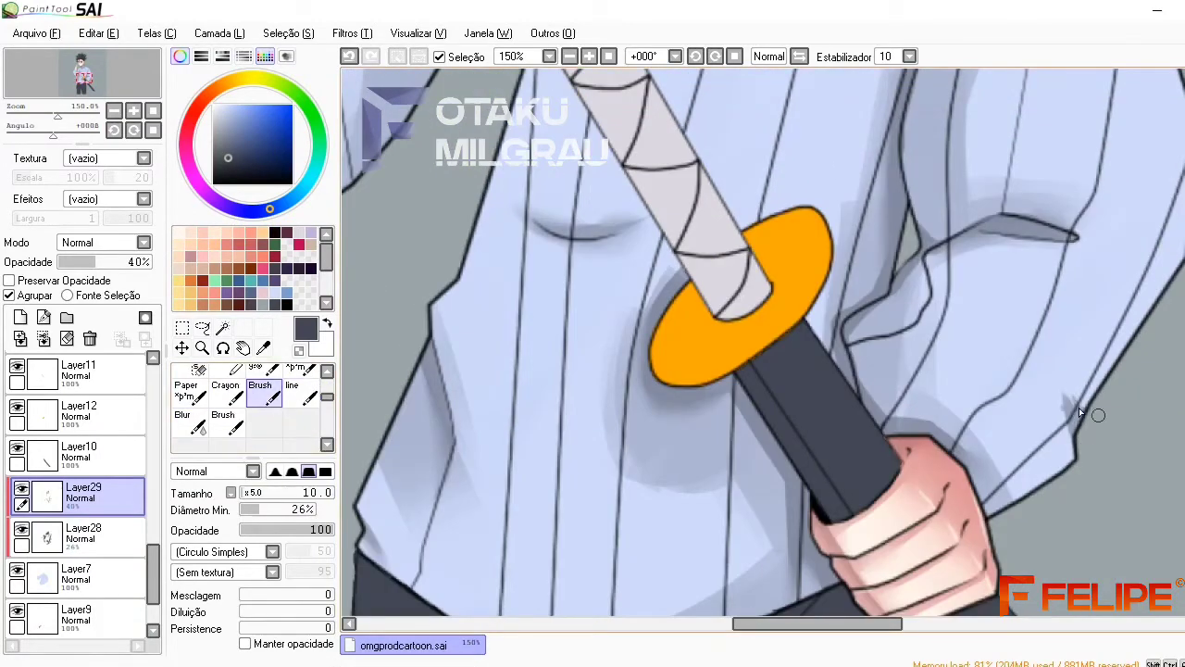
{"action": "scroll", "coordinate": [1171, 400], "scroll_direction": "up", "scroll_amount": 4}
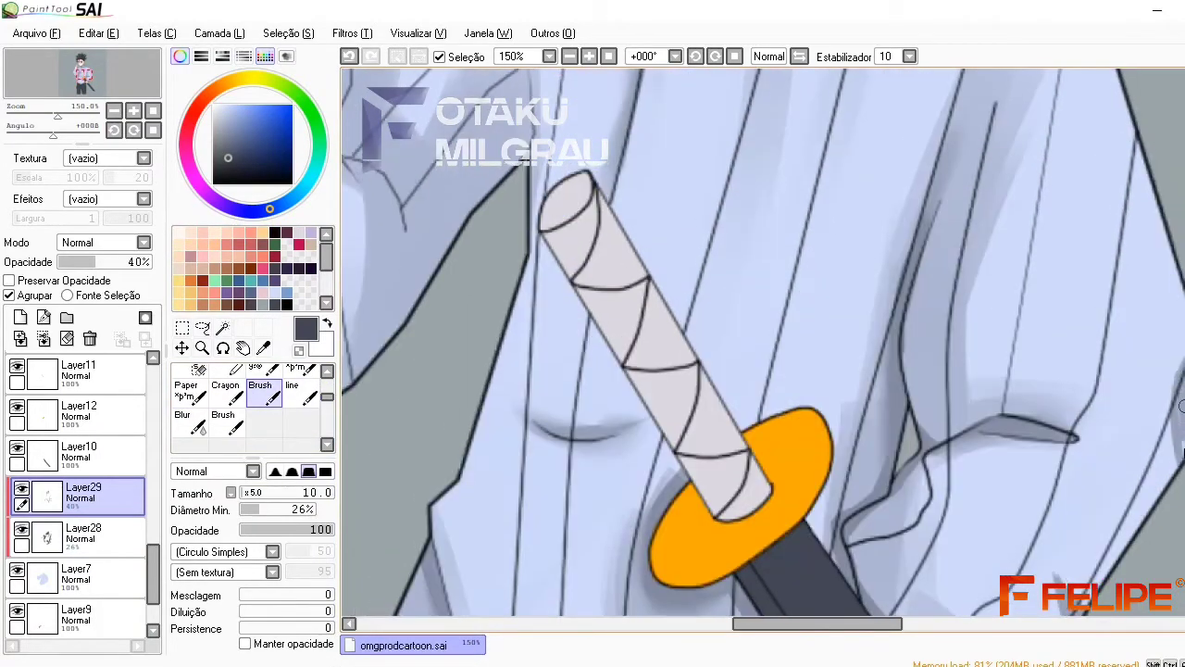
{"action": "key", "text": "b"}
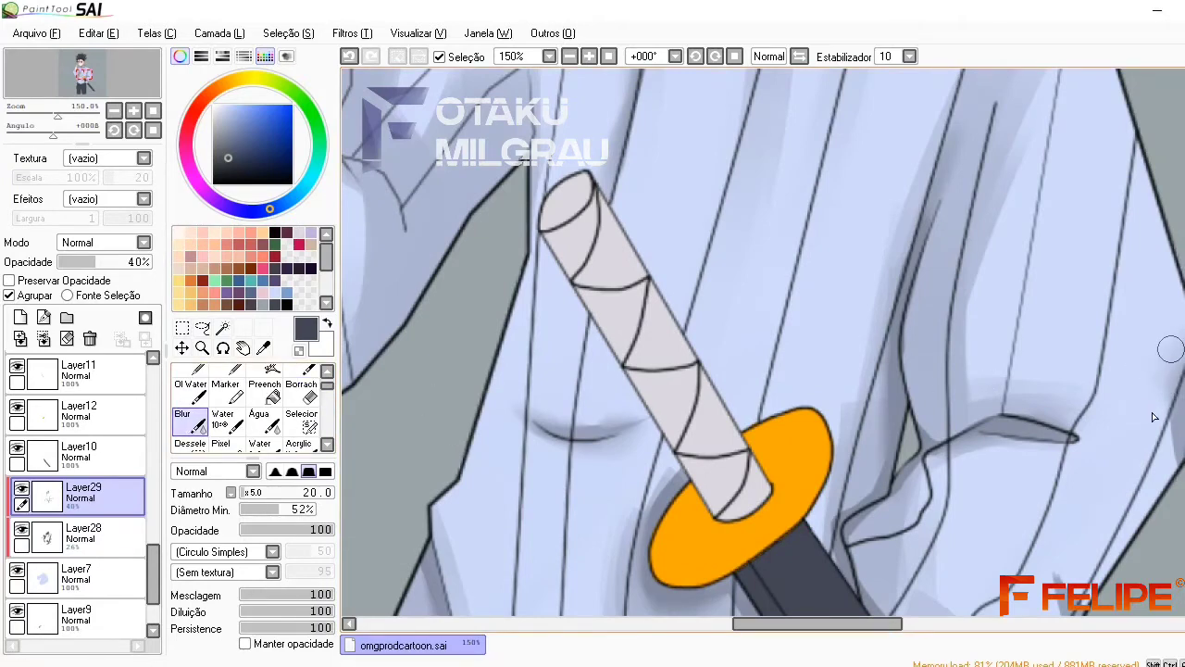
{"action": "scroll", "coordinate": [1055, 286], "scroll_direction": "down", "scroll_amount": 4}
{"action": "scroll", "coordinate": [1039, 322], "scroll_direction": "up", "scroll_amount": 9}
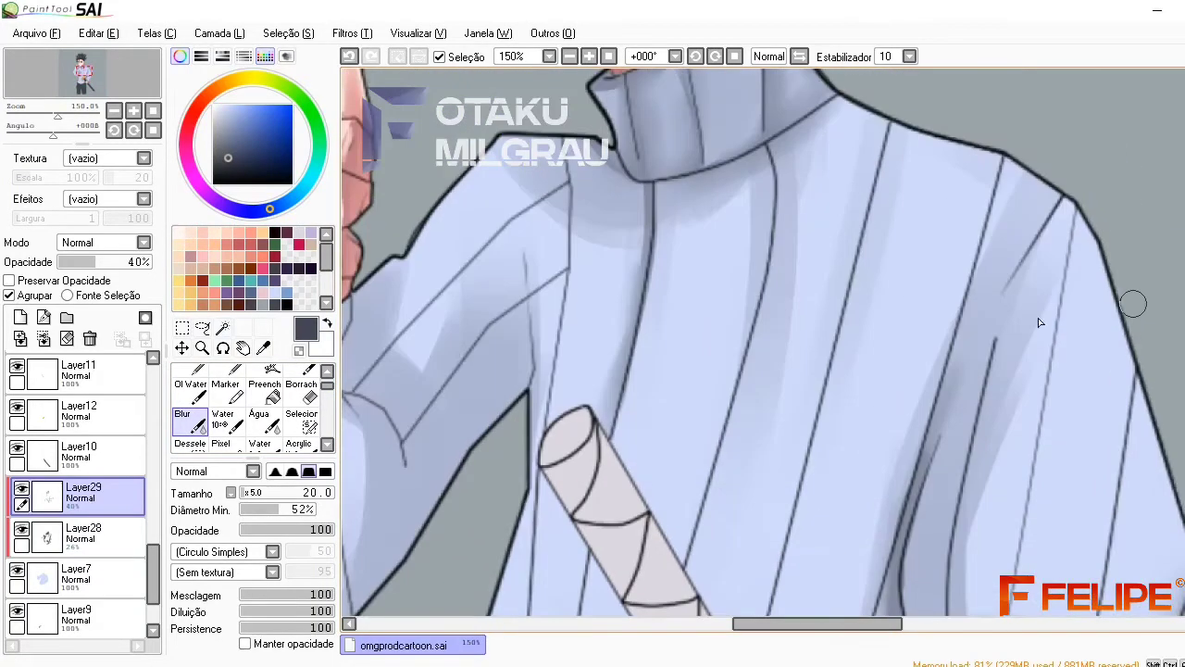
Paint a darker shadow on Layer29 along the armpit crease of the thumbs-up arm with the Brush
{"action": "left_click", "coordinate": [92, 535]}
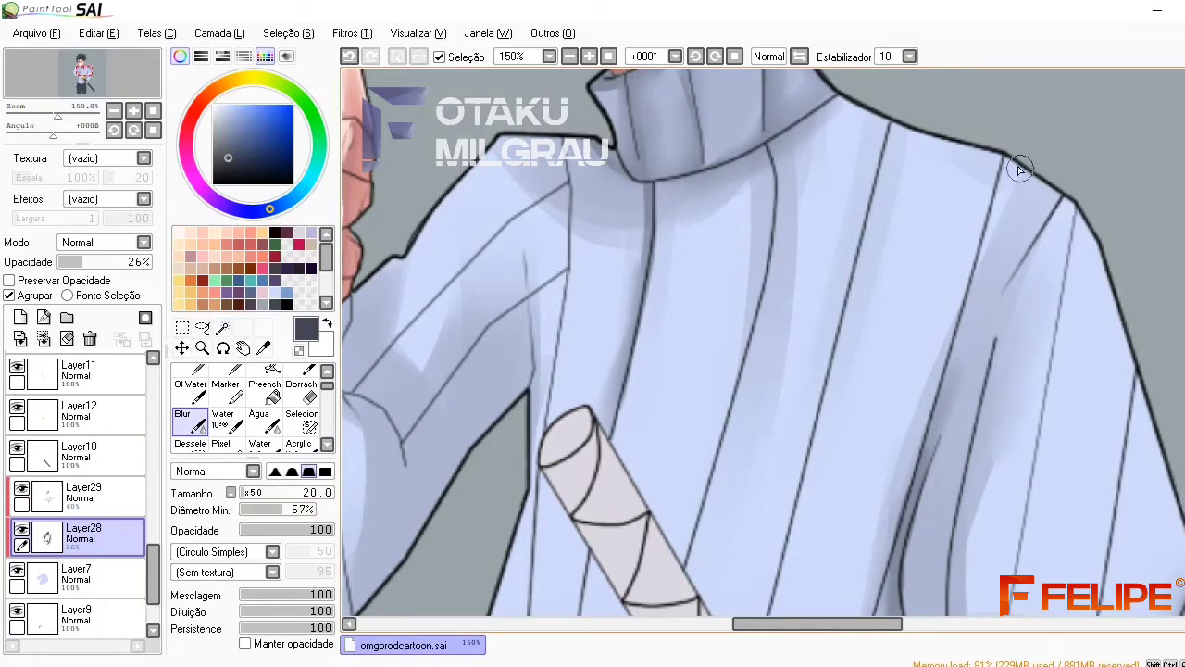
{"action": "left_click", "coordinate": [102, 500]}
{"action": "scroll", "coordinate": [301, 421], "scroll_direction": "down", "scroll_amount": 1}
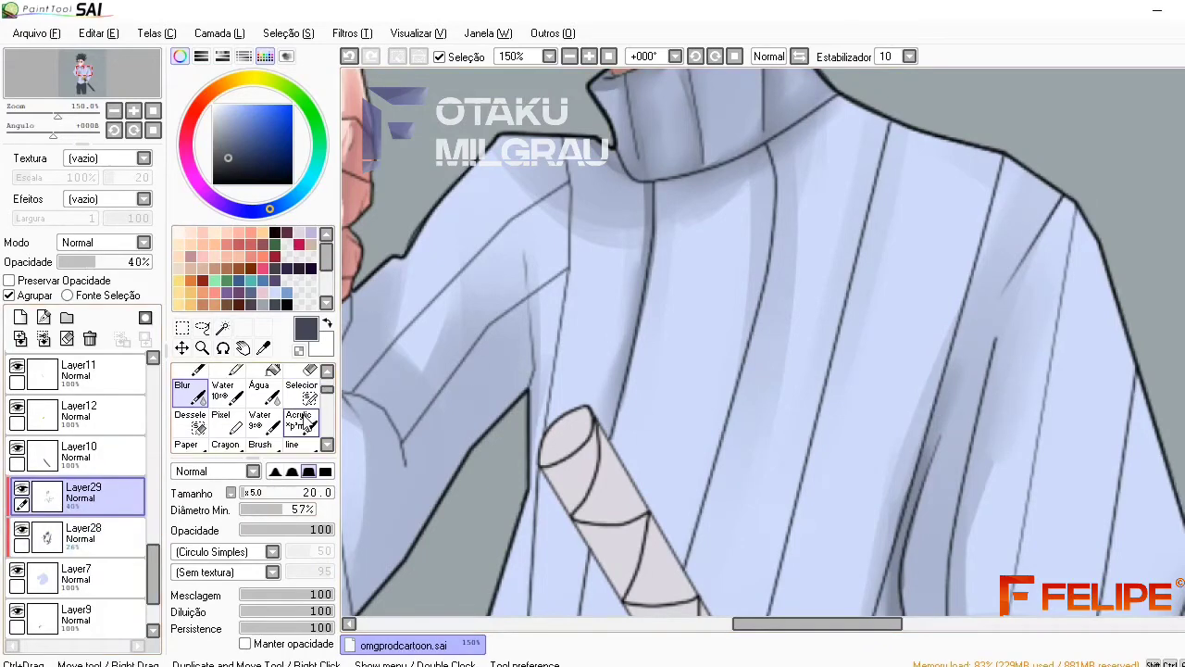
{"action": "scroll", "coordinate": [300, 424], "scroll_direction": "down", "scroll_amount": 2}
{"action": "left_click", "coordinate": [261, 375]}
{"action": "left_click_drag", "start_coordinate": [515, 427], "coordinate": [519, 270]}
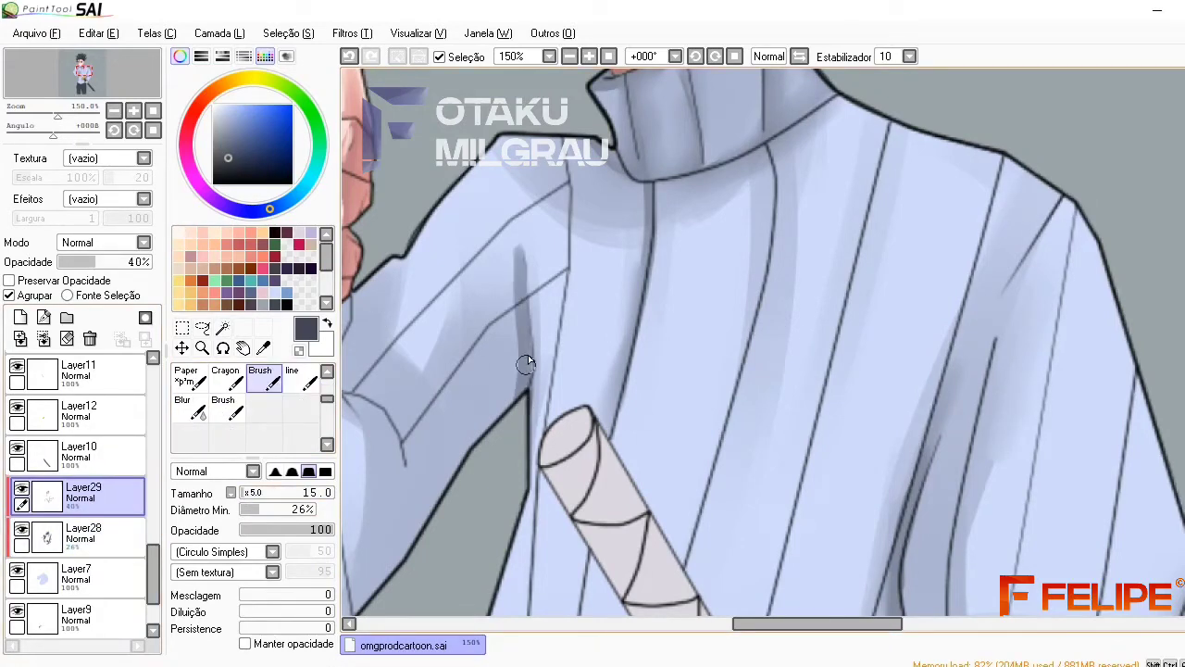
{"action": "left_click_drag", "start_coordinate": [525, 477], "coordinate": [840, 477]}
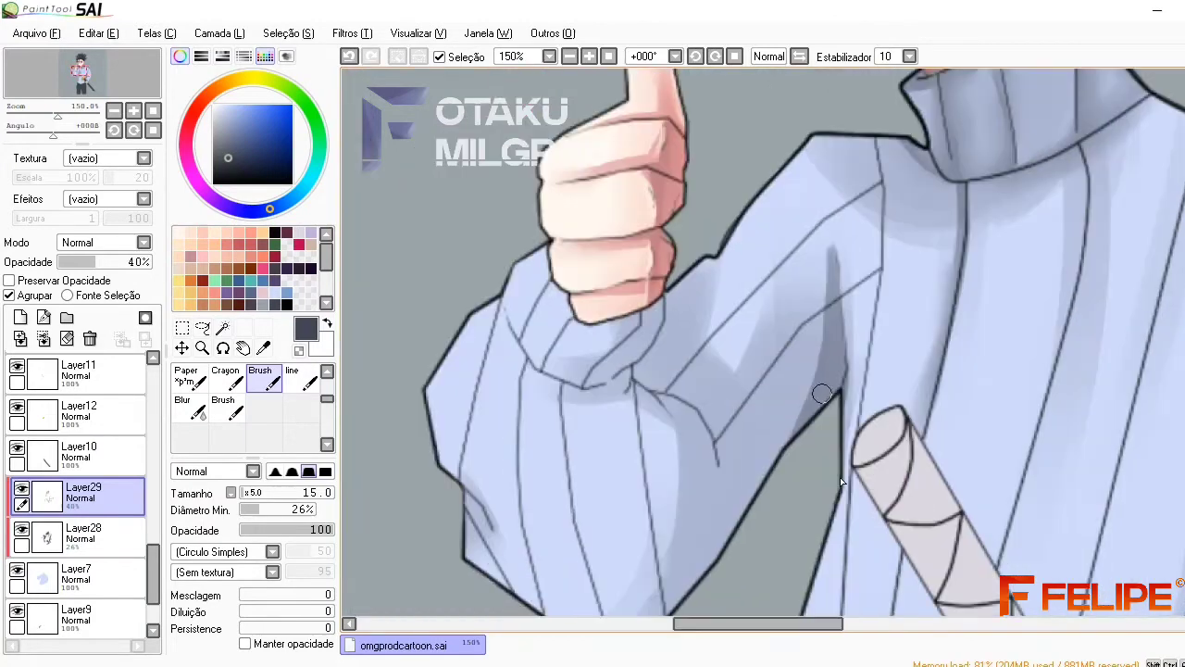
Paint dark fold shadows around the elbow crease and below the cuff of the thumbs-up arm, undoing the last stray stroke
{"action": "scroll", "coordinate": [840, 550], "scroll_direction": "up", "scroll_amount": 1}
{"action": "scroll", "coordinate": [840, 550], "scroll_direction": "down", "scroll_amount": 4}
{"action": "scroll", "coordinate": [667, 428], "scroll_direction": "up", "scroll_amount": 4}
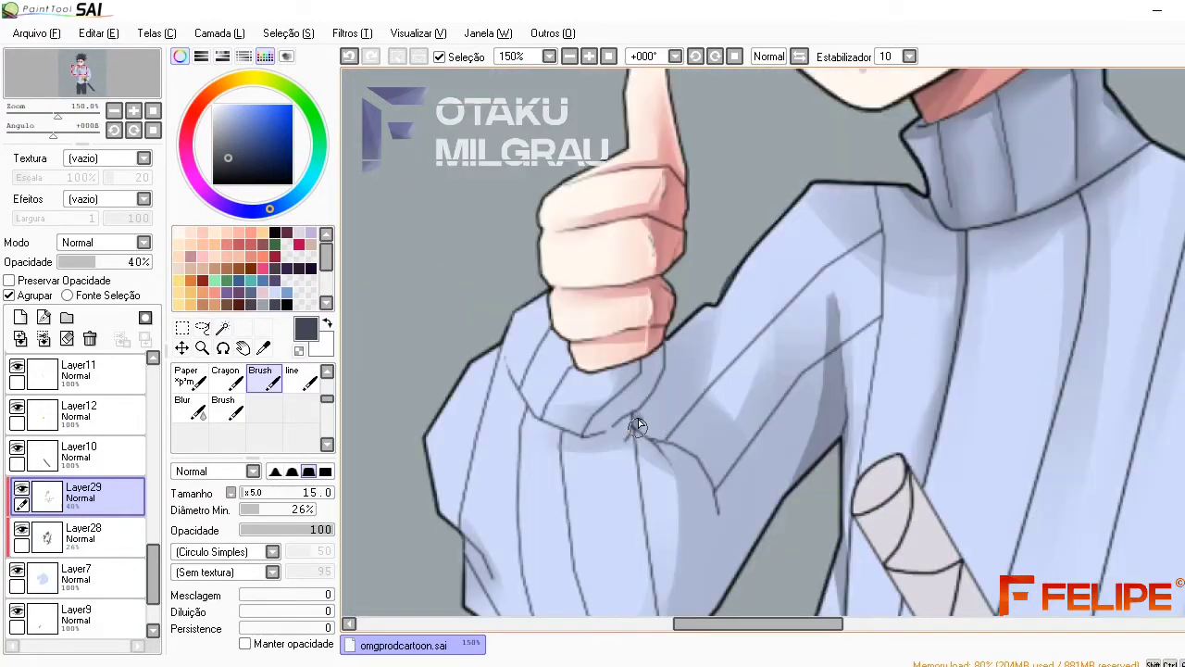
{"action": "left_click_drag", "start_coordinate": [660, 387], "coordinate": [676, 326]}
{"action": "mouse_move", "coordinate": [647, 431]}
{"action": "left_mouse_down"}
{"action": "mouse_move", "coordinate": [723, 512]}
{"action": "mouse_move", "coordinate": [722, 582]}
{"action": "left_mouse_up"}
{"action": "mouse_move", "coordinate": [676, 375]}
{"action": "left_mouse_down"}
{"action": "mouse_move", "coordinate": [696, 309]}
{"action": "mouse_move", "coordinate": [731, 357]}
{"action": "left_mouse_up"}
{"action": "mouse_move", "coordinate": [639, 410]}
{"action": "left_mouse_down"}
{"action": "mouse_move", "coordinate": [637, 432]}
{"action": "mouse_move", "coordinate": [685, 507]}
{"action": "left_mouse_up"}
{"action": "left_click_drag", "start_coordinate": [644, 439], "coordinate": [689, 553]}
{"action": "key", "text": "ctrl+z"}
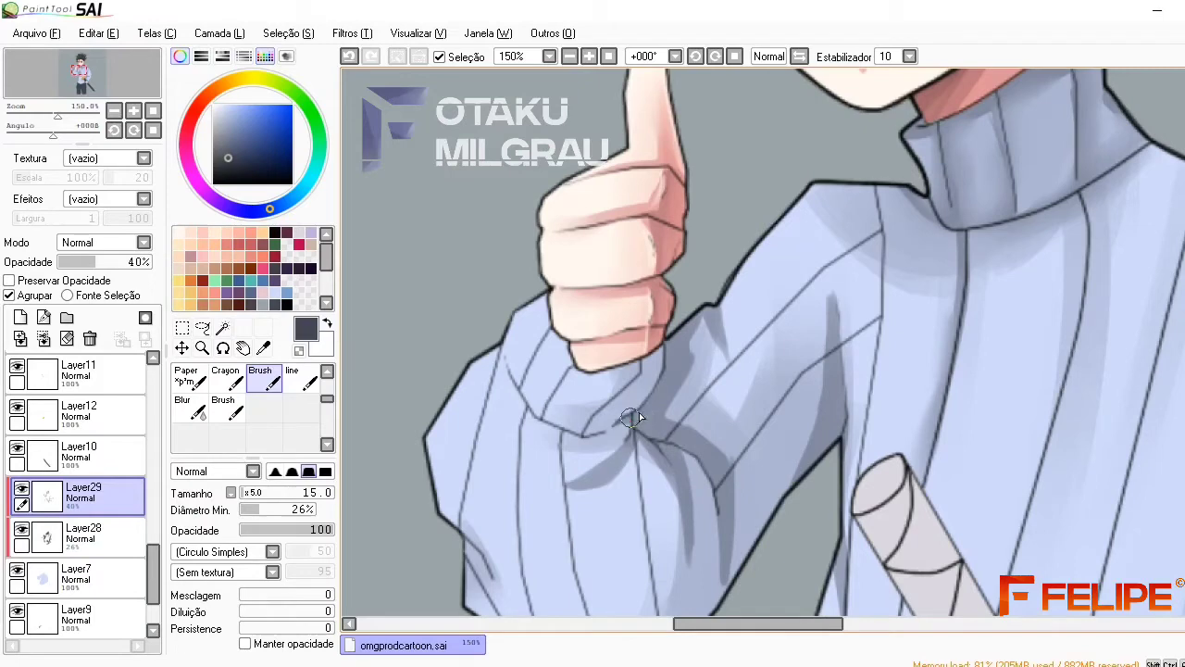
Shade the rib folds of the thumbs-up arm's cuff and darken the sleeve's inner curve toward the elbow
{"action": "left_click_drag", "start_coordinate": [542, 295], "coordinate": [565, 363]}
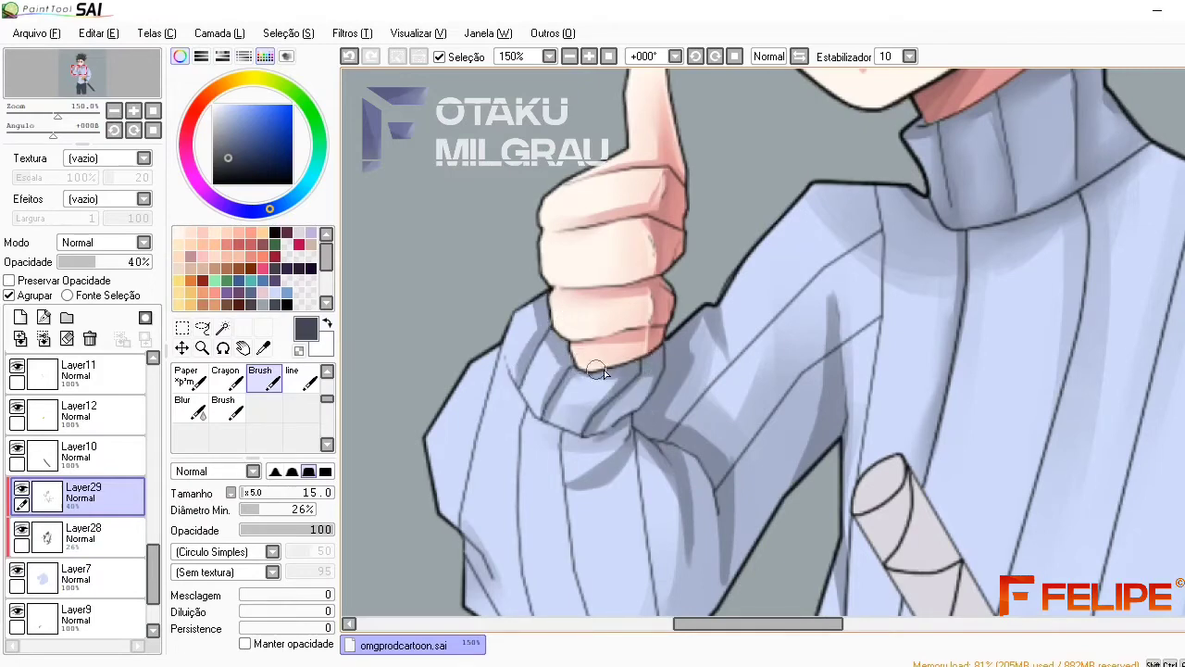
{"action": "left_click_drag", "start_coordinate": [604, 369], "coordinate": [733, 222]}
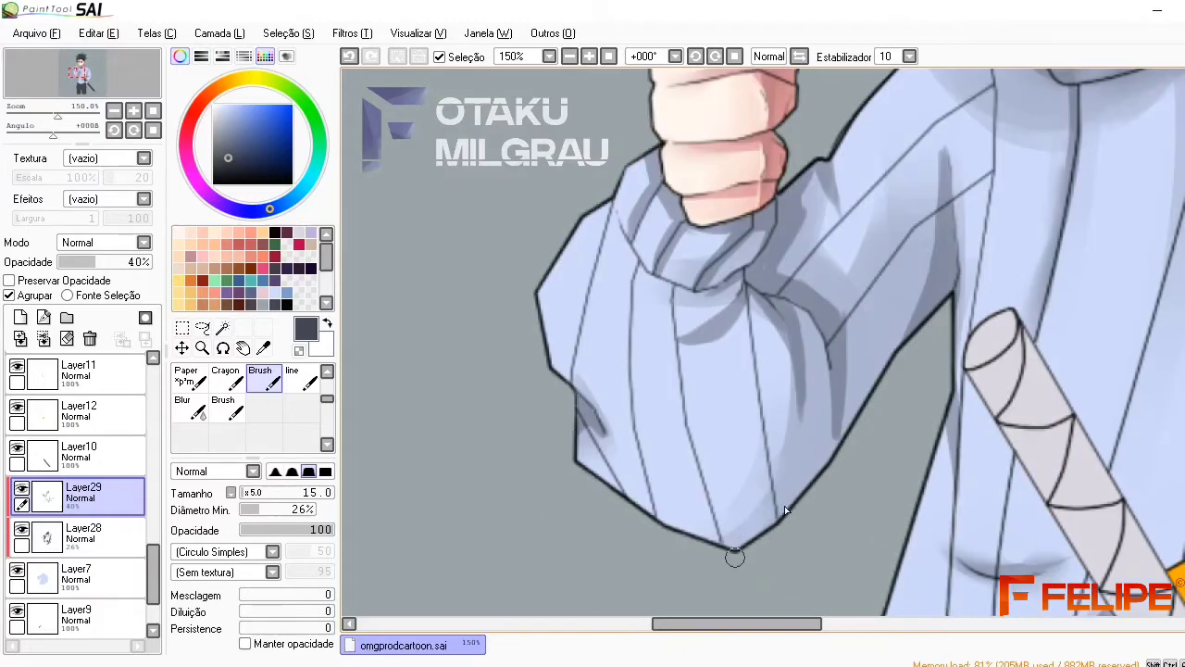
{"action": "mouse_move", "coordinate": [734, 556]}
{"action": "left_mouse_down"}
{"action": "mouse_move", "coordinate": [819, 389]}
{"action": "mouse_move", "coordinate": [790, 307]}
{"action": "left_mouse_up"}
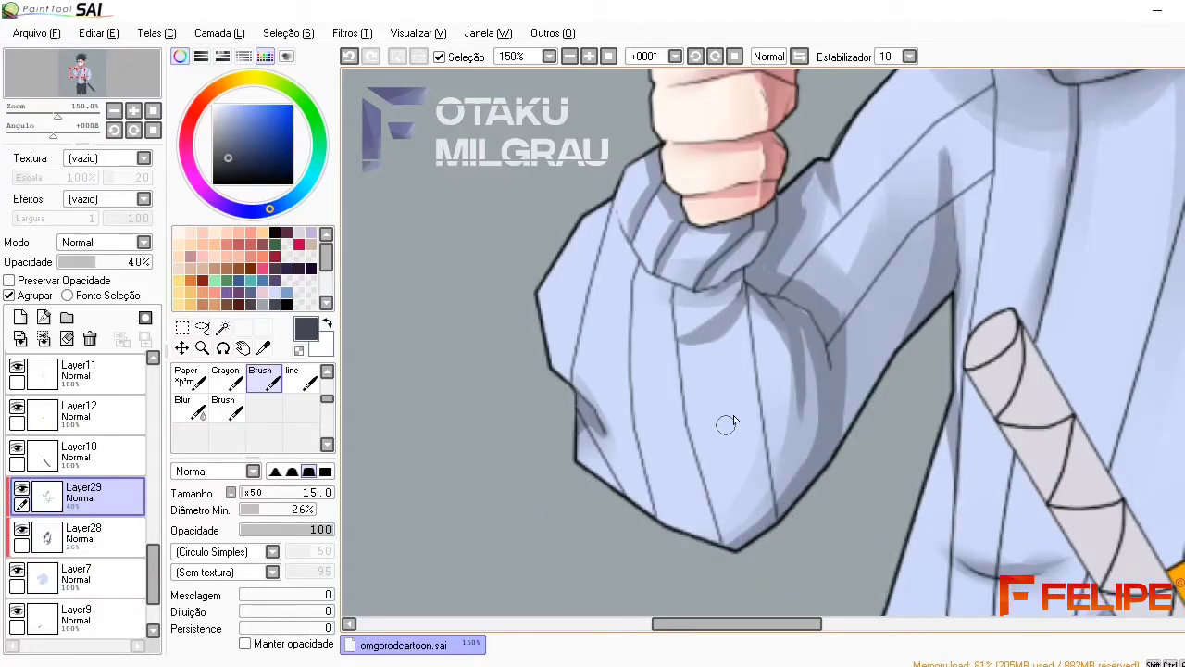
Paint a curved fold shadow across the upper sleeve of the sword arm
{"action": "left_click_drag", "start_coordinate": [811, 623], "coordinate": [914, 566]}
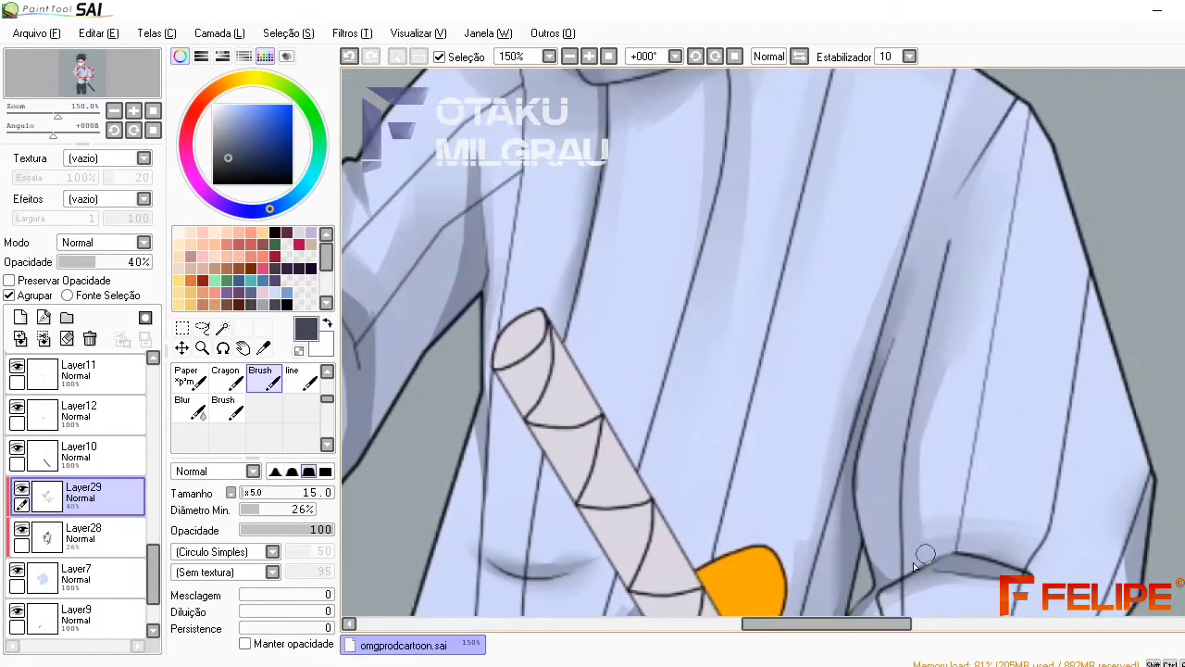
{"action": "mouse_move", "coordinate": [1094, 329]}
{"action": "left_mouse_down"}
{"action": "mouse_move", "coordinate": [981, 420]}
{"action": "mouse_move", "coordinate": [1065, 374]}
{"action": "mouse_move", "coordinate": [980, 408]}
{"action": "left_mouse_up"}
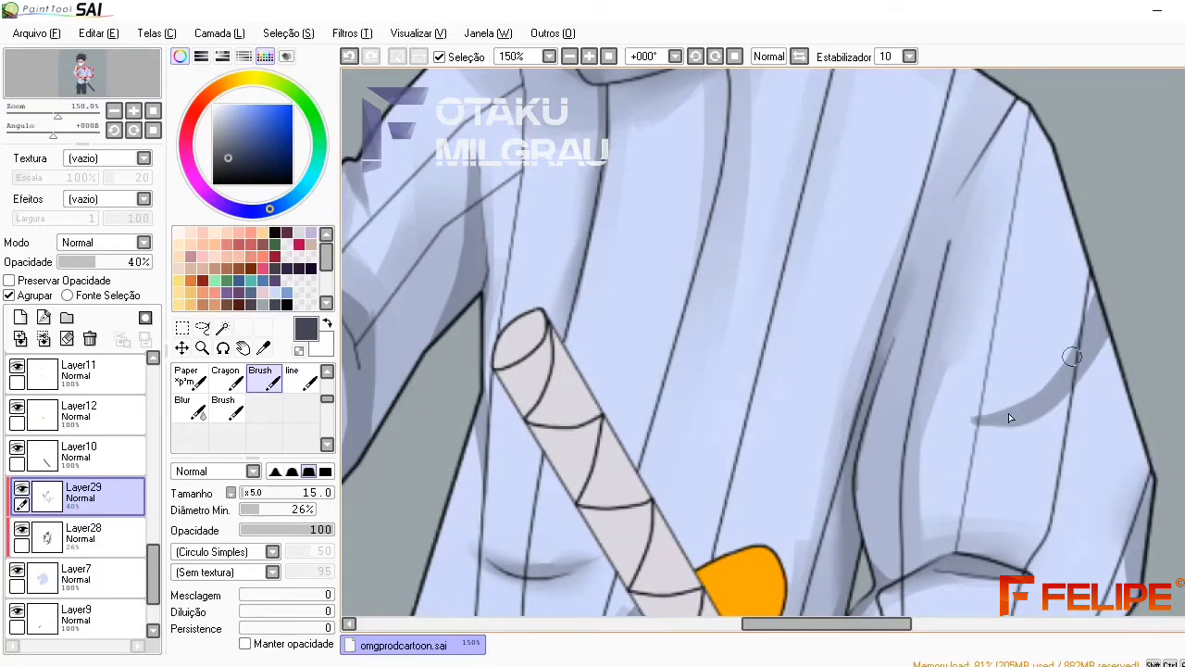
{"action": "left_click", "coordinate": [570, 57]}
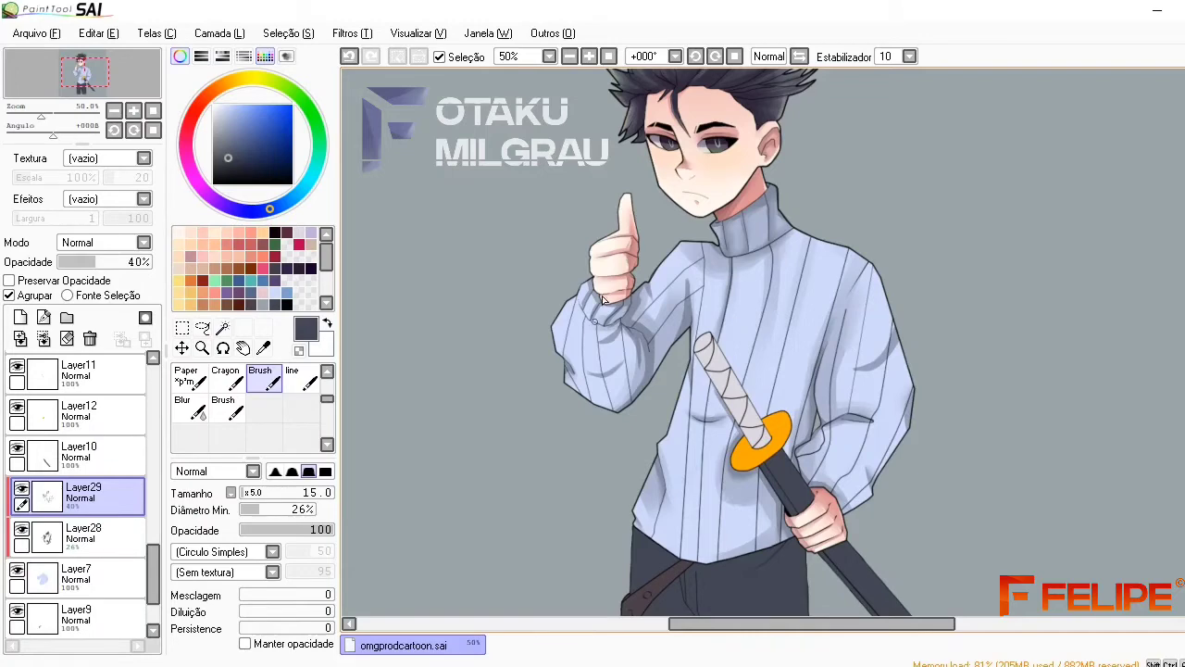
Soften the fold shadows on the thumbs-up sleeve and the sword arm's upper sleeve with Blur
{"action": "left_click", "coordinate": [588, 57]}
{"action": "scroll", "coordinate": [197, 378], "scroll_direction": "up", "scroll_amount": 2}
{"action": "left_click", "coordinate": [196, 374]}
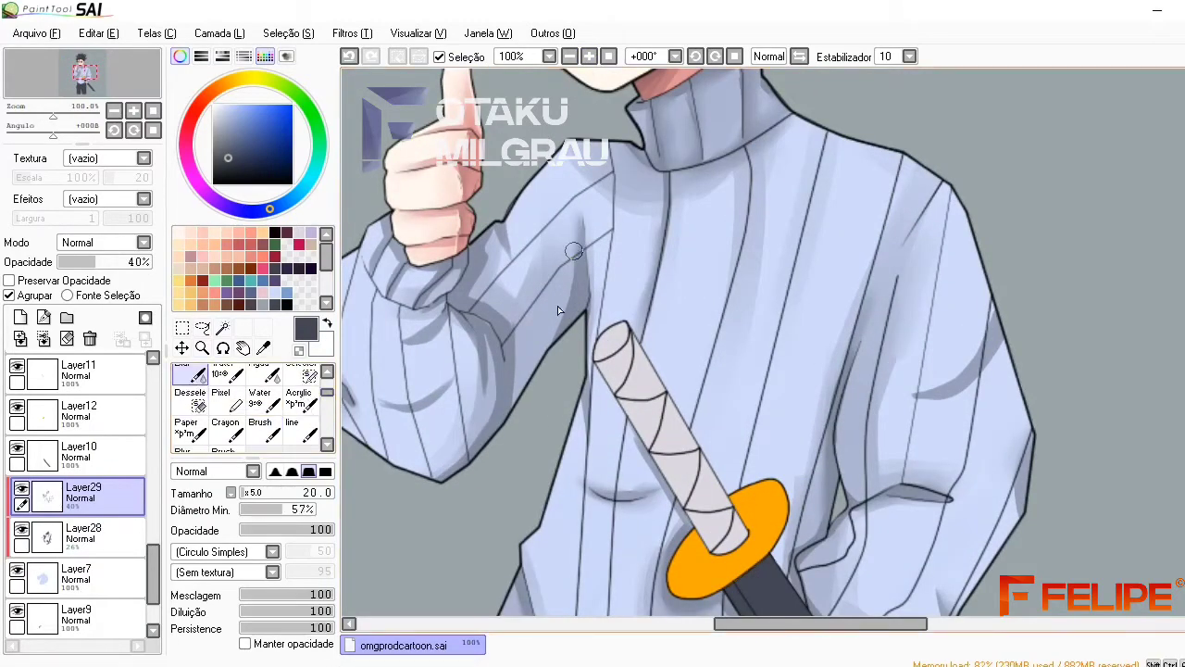
{"action": "scroll", "coordinate": [512, 389], "scroll_direction": "left", "scroll_amount": 3}
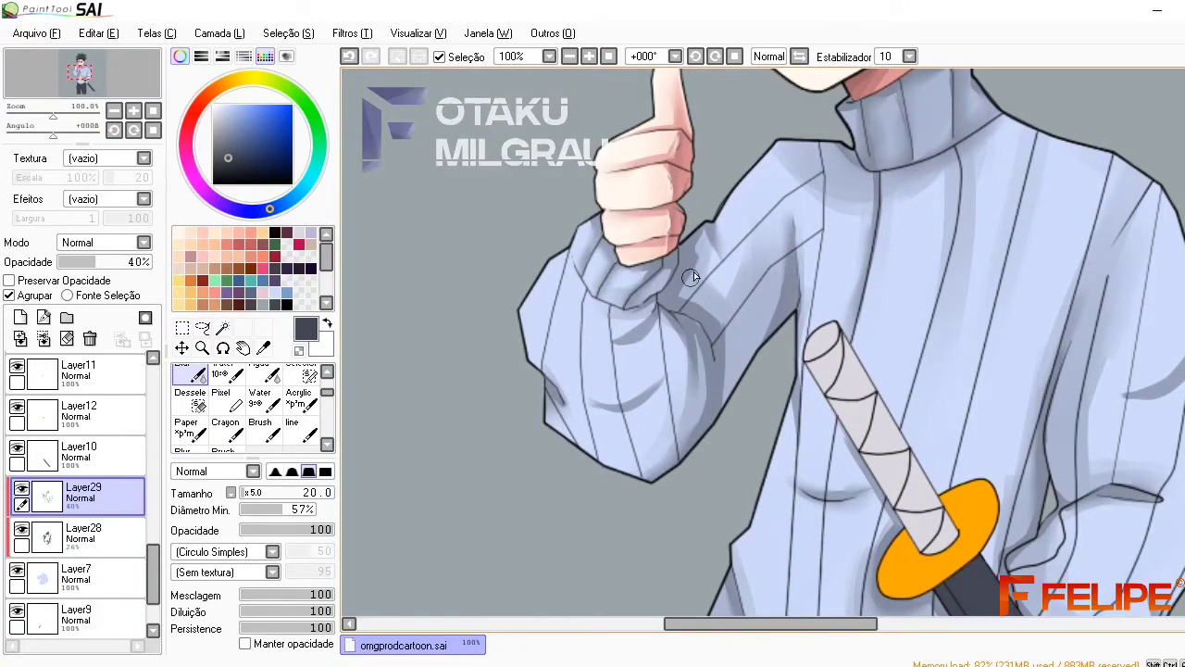
{"action": "left_click_drag", "start_coordinate": [771, 624], "coordinate": [782, 624]}
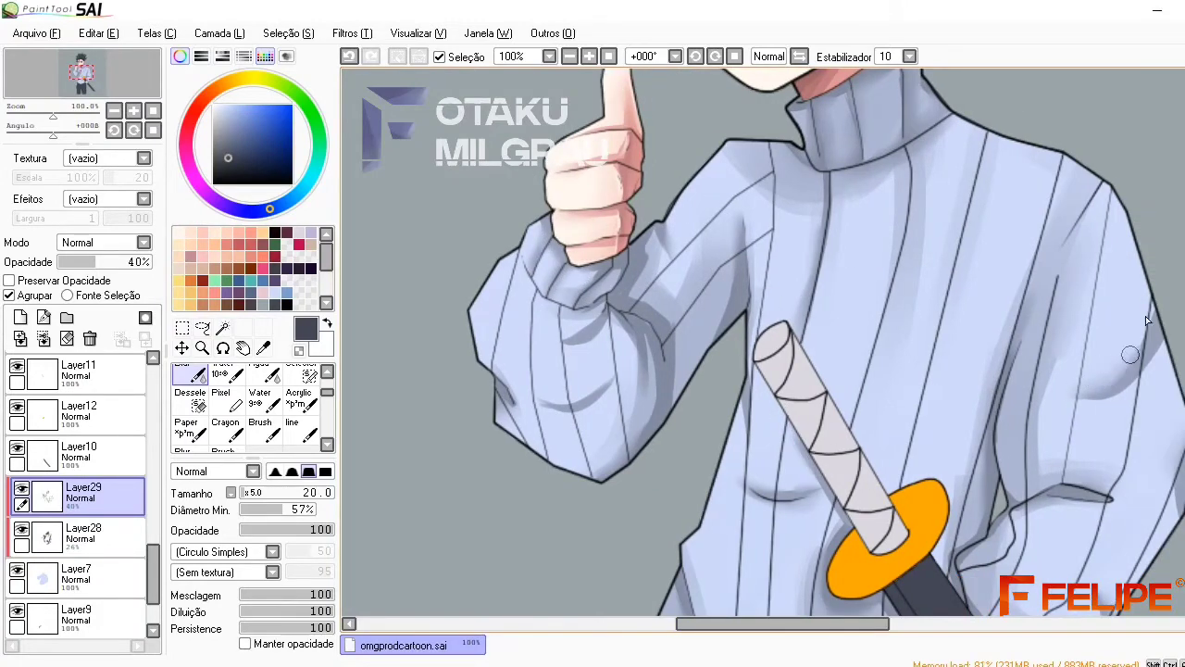
{"action": "scroll", "coordinate": [989, 481], "scroll_direction": "down", "scroll_amount": 4}
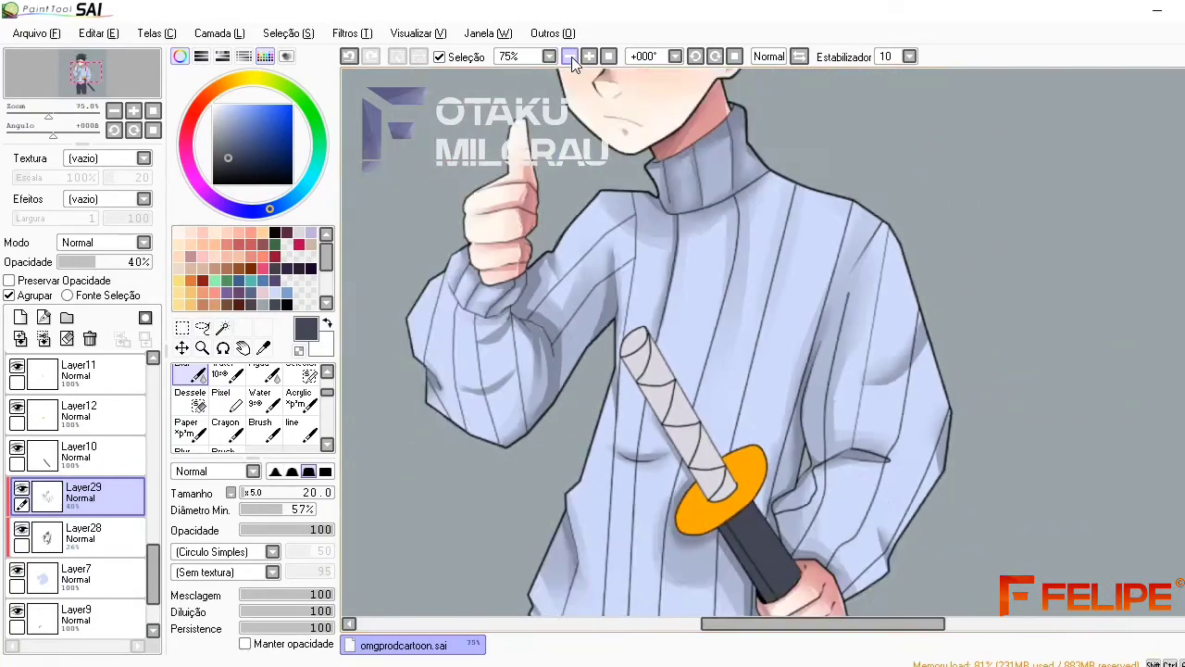
Add a new clipped layer above Layer29 and brush a light greyish lilac highlight along the thumbs-up arm's shoulder edge
{"action": "left_click", "coordinate": [20, 316]}
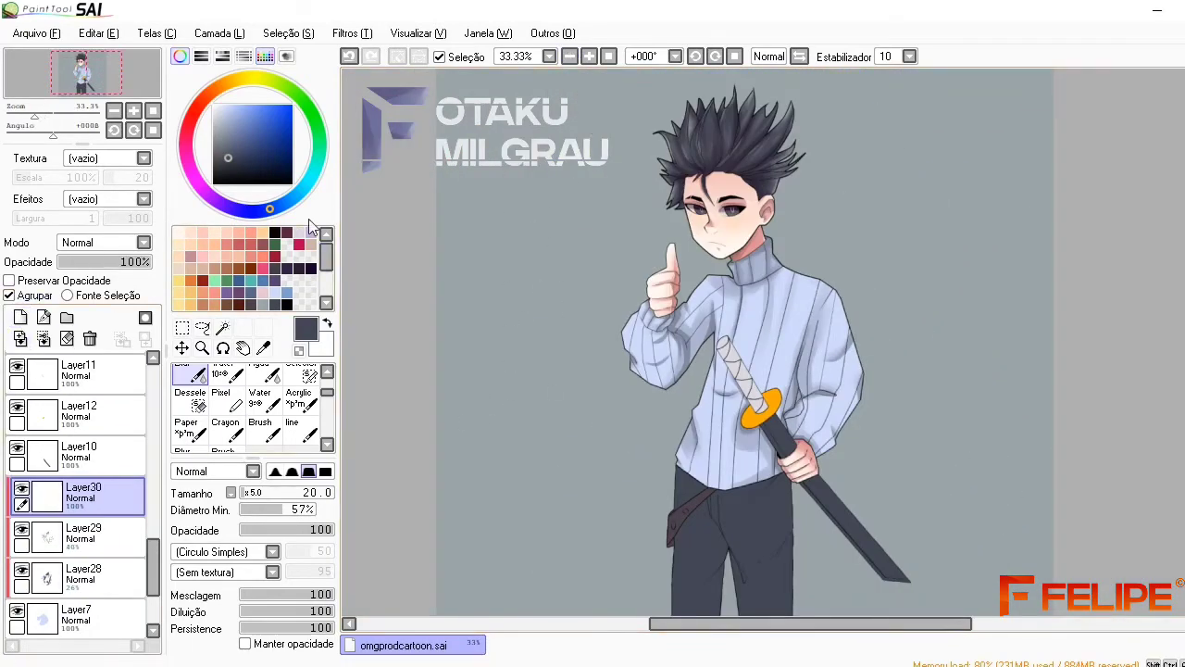
{"action": "left_click", "coordinate": [311, 232]}
{"action": "scroll", "coordinate": [646, 80], "scroll_direction": "up", "scroll_amount": 3}
{"action": "key", "text": "b"}
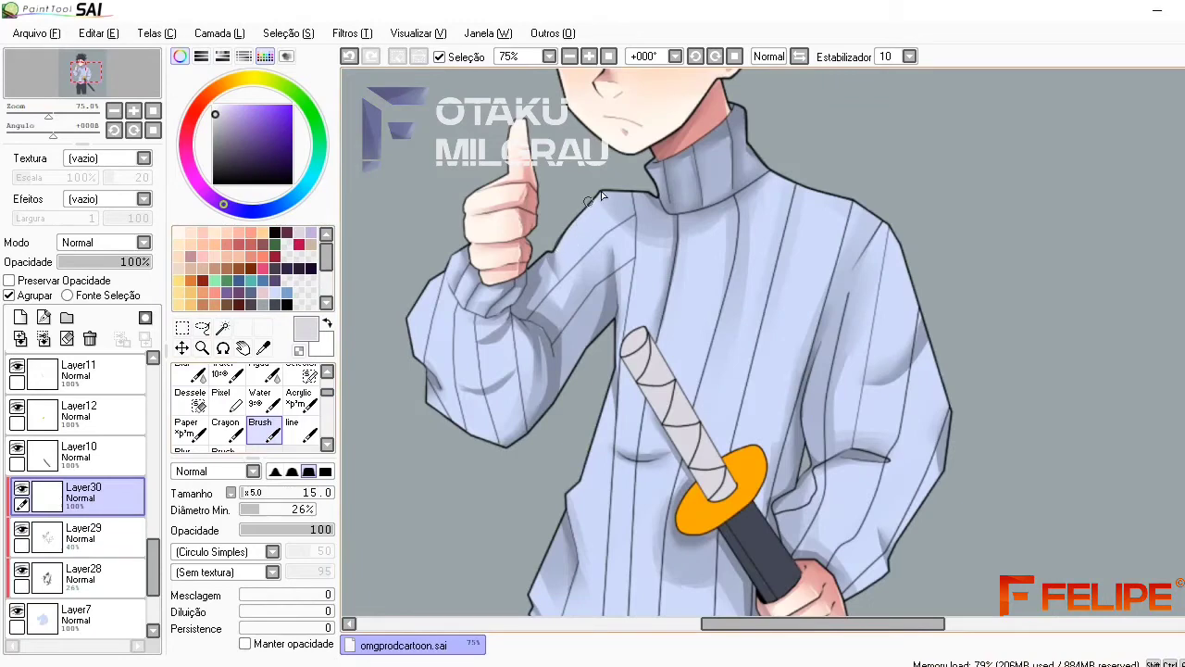
{"action": "scroll", "coordinate": [593, 136], "scroll_direction": "up", "scroll_amount": 2}
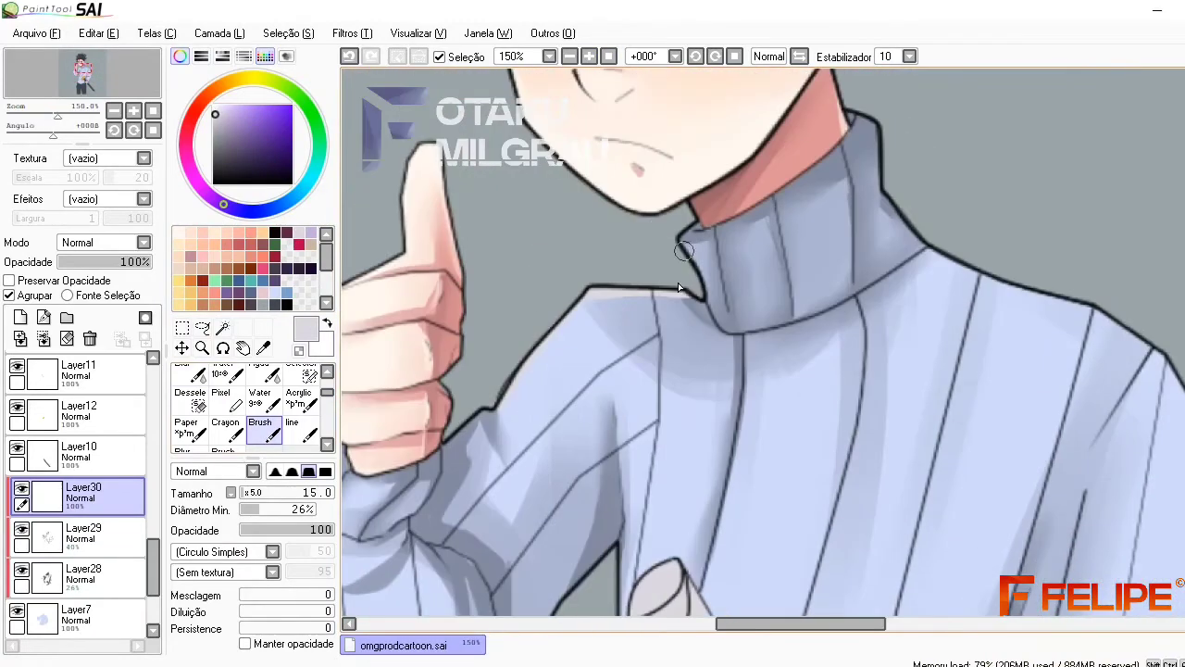
Paint light highlights on the turtleneck's front ribs and the sword-arm shoulder, undoing the one on the collar's outer edge
{"action": "left_click_drag", "start_coordinate": [847, 185], "coordinate": [839, 250]}
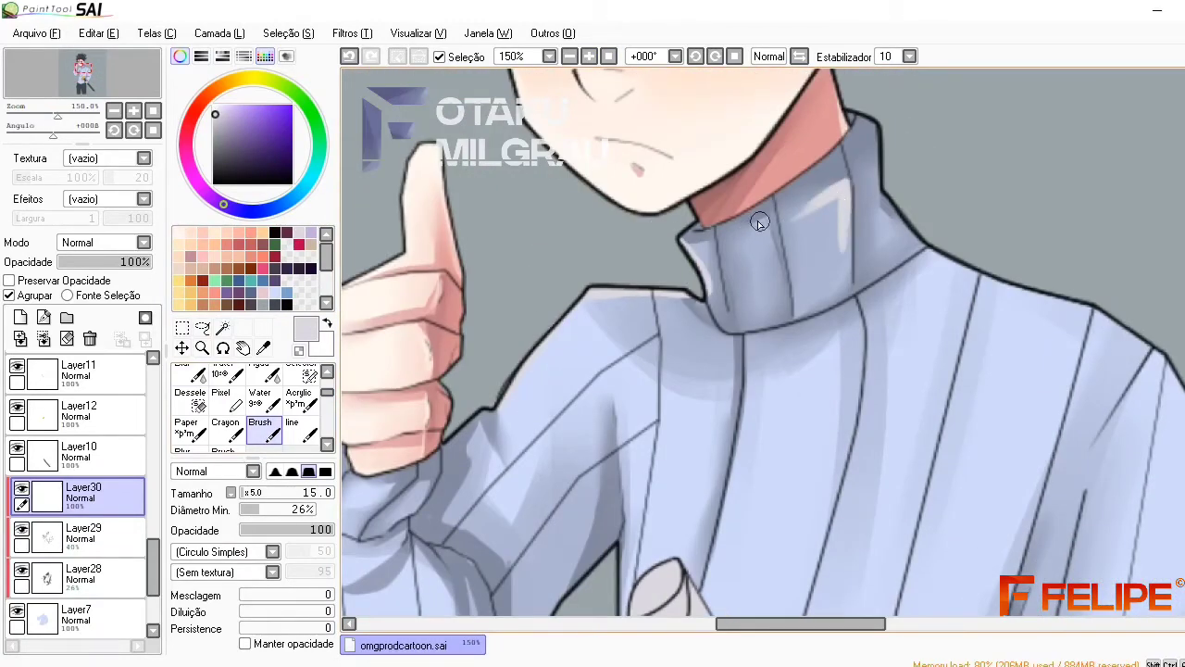
{"action": "left_click_drag", "start_coordinate": [768, 219], "coordinate": [780, 242]}
{"action": "left_click_drag", "start_coordinate": [880, 122], "coordinate": [877, 189]}
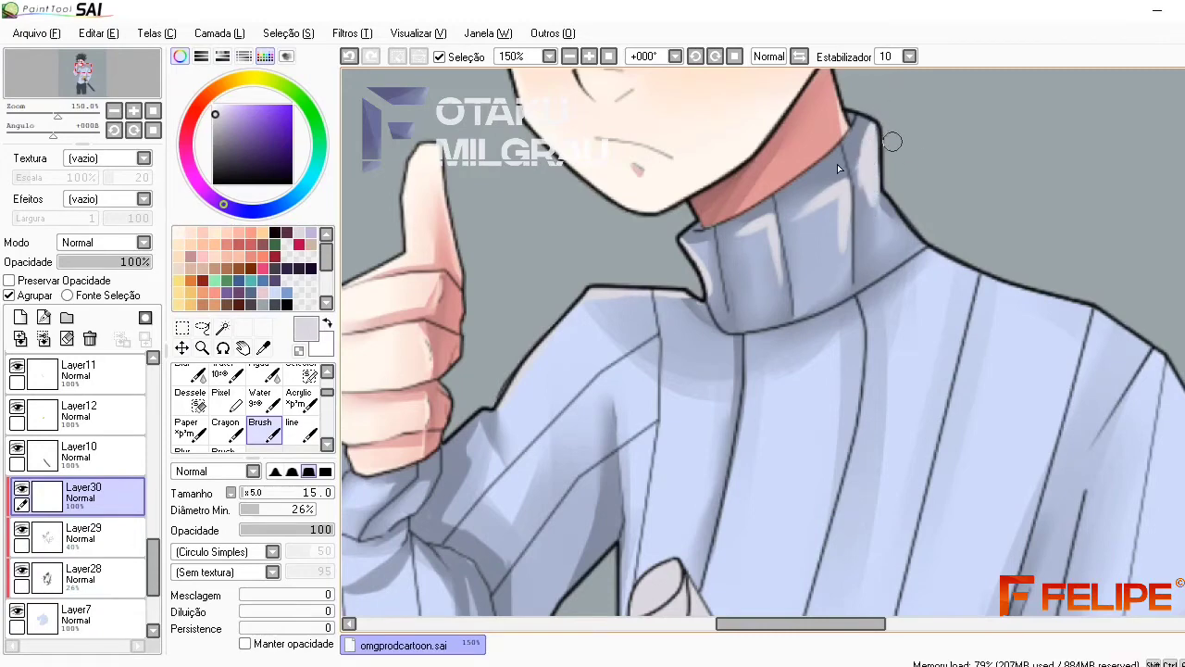
{"action": "left_click", "coordinate": [348, 55]}
{"action": "left_click", "coordinate": [1059, 285]}
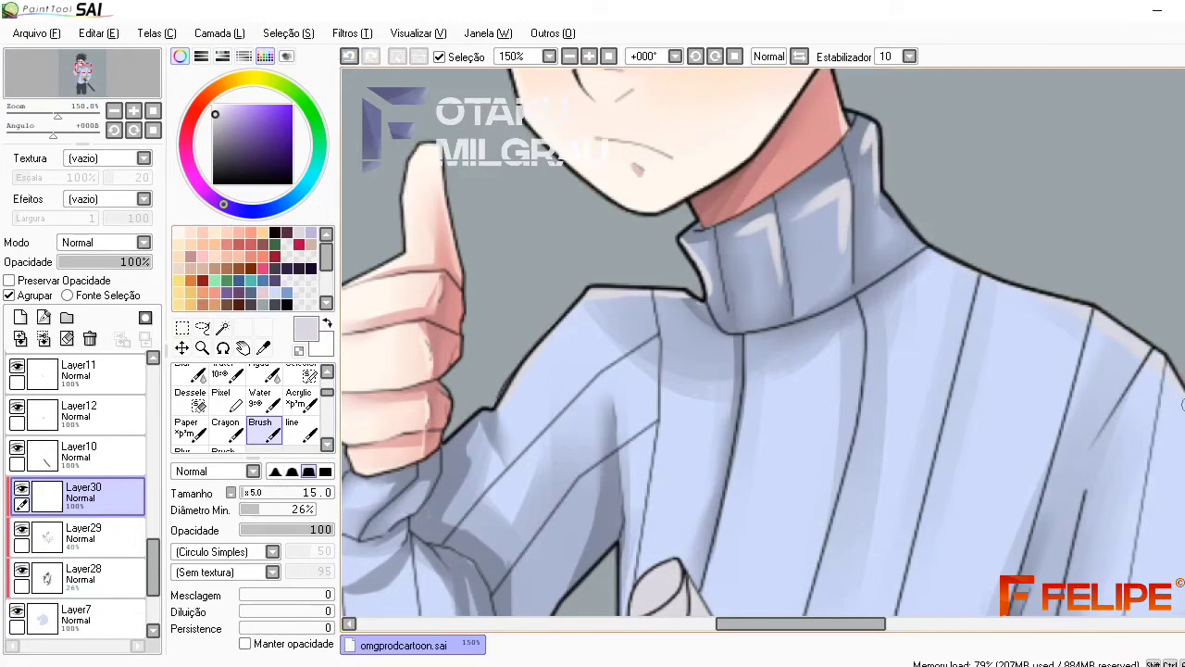
Add light highlights to the cuff and outer sleeve edges of the thumbs-up arm
{"action": "left_click_drag", "start_coordinate": [754, 624], "coordinate": [740, 632]}
{"action": "scroll", "coordinate": [745, 463], "scroll_direction": "down", "scroll_amount": 3}
{"action": "scroll", "coordinate": [751, 317], "scroll_direction": "left", "scroll_amount": 5}
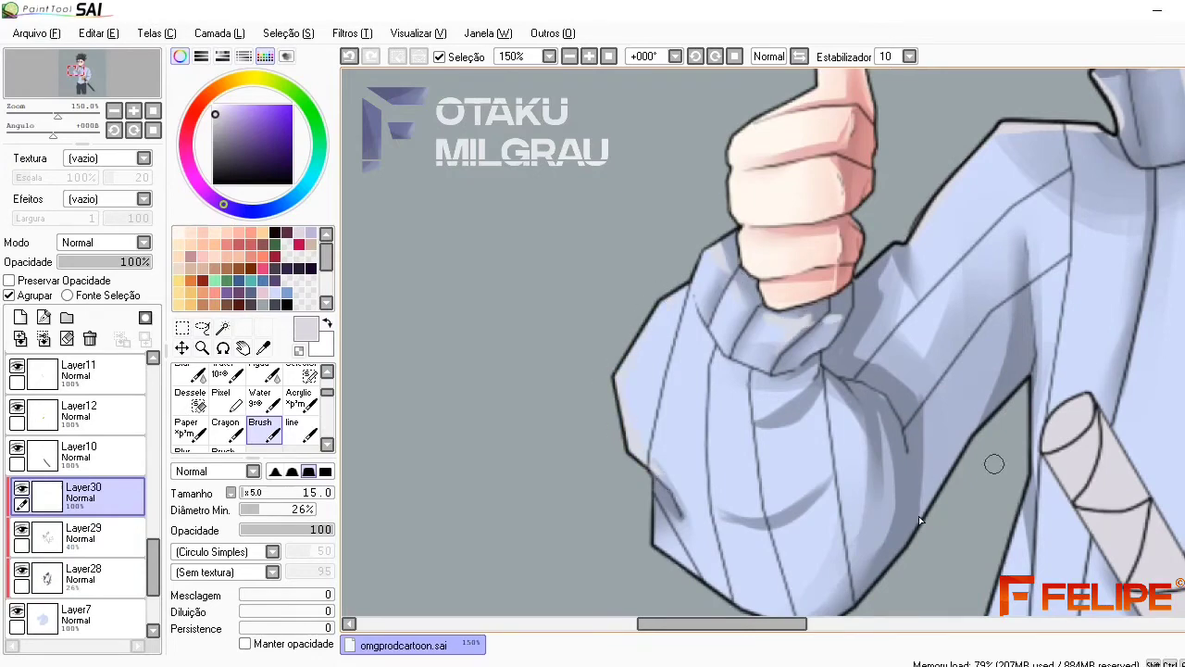
{"action": "left_click_drag", "start_coordinate": [918, 516], "coordinate": [941, 483]}
Add light highlights along the sweater's lower hem and on the sword arm's sleeve
{"action": "scroll", "coordinate": [979, 520], "scroll_direction": "down", "scroll_amount": 5}
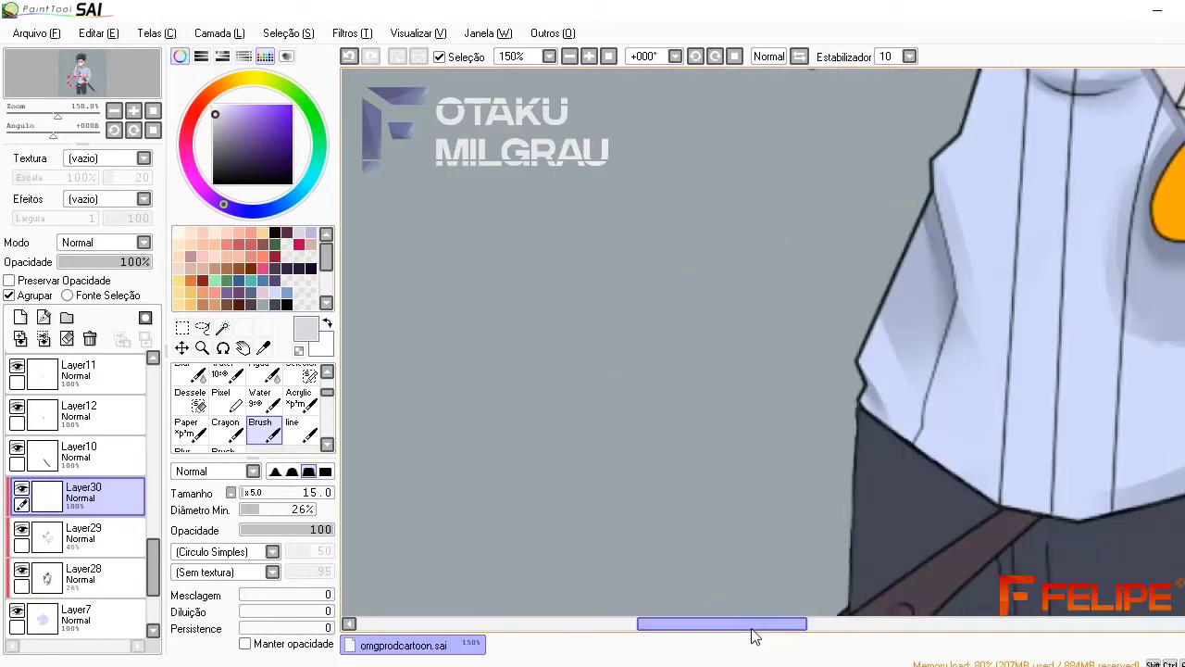
{"action": "scroll", "coordinate": [714, 460], "scroll_direction": "right", "scroll_amount": 5}
{"action": "scroll", "coordinate": [1007, 289], "scroll_direction": "up", "scroll_amount": 3}
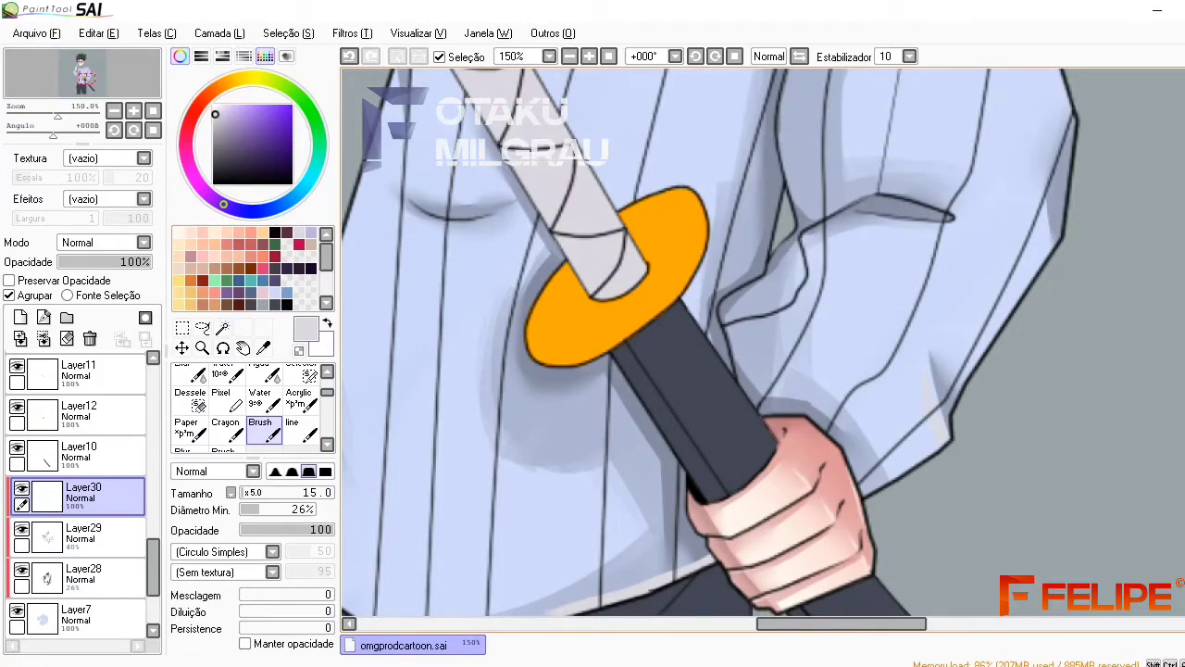
{"action": "scroll", "coordinate": [1025, 235], "scroll_direction": "up", "scroll_amount": 6}
Reduce the opacity of the highlight layer, Layer30, to 59%
{"action": "key", "text": "ctrl+minus"}
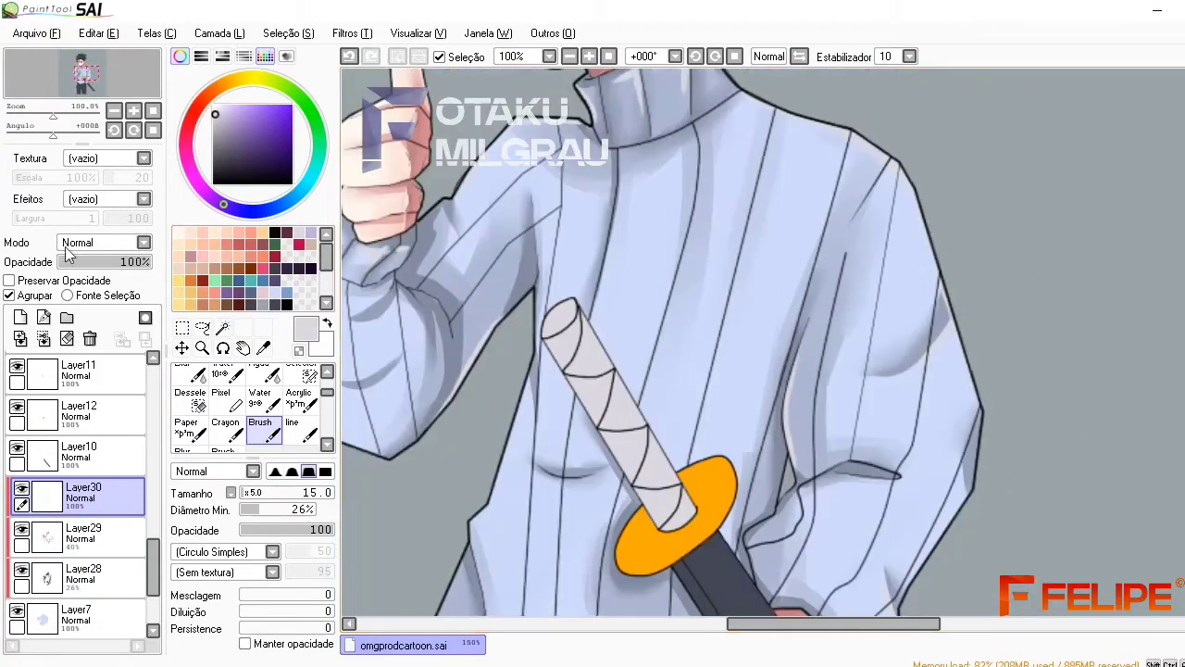
{"action": "left_click", "coordinate": [109, 263]}
{"action": "left_click_drag", "start_coordinate": [108, 262], "coordinate": [113, 263]}
Soften the turtleneck collar's highlights with the Blur brush at size 20
{"action": "scroll", "coordinate": [1026, 321], "scroll_direction": "up", "scroll_amount": 7}
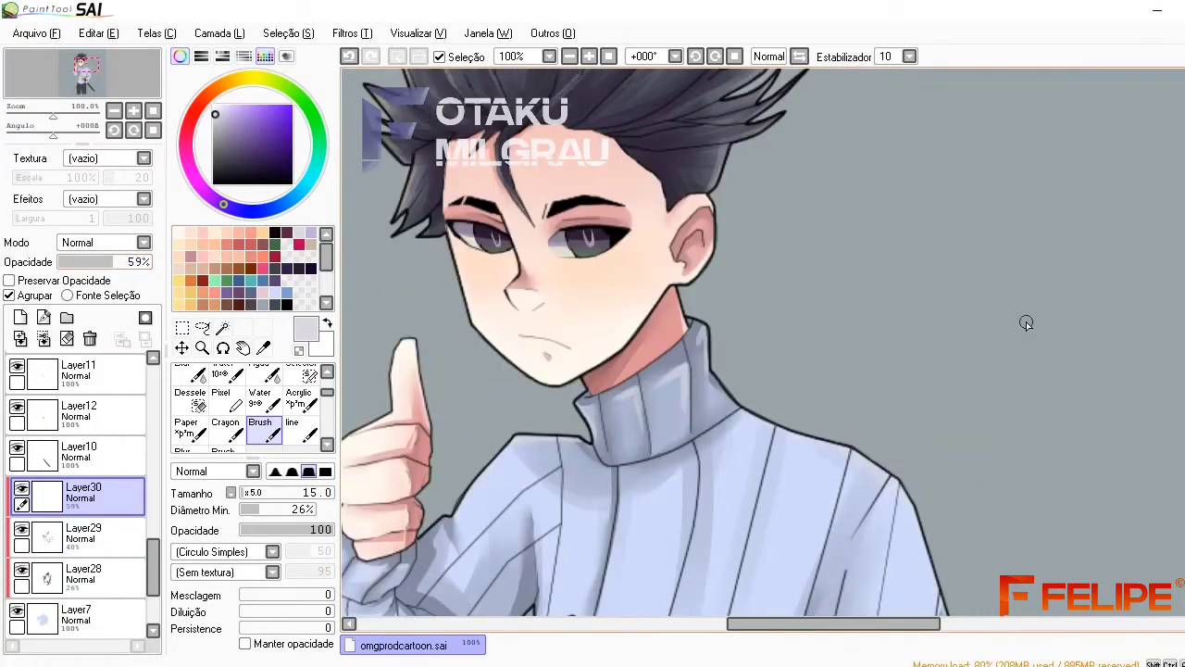
{"action": "key", "text": "ctrl+plus"}
{"action": "key", "text": "b"}
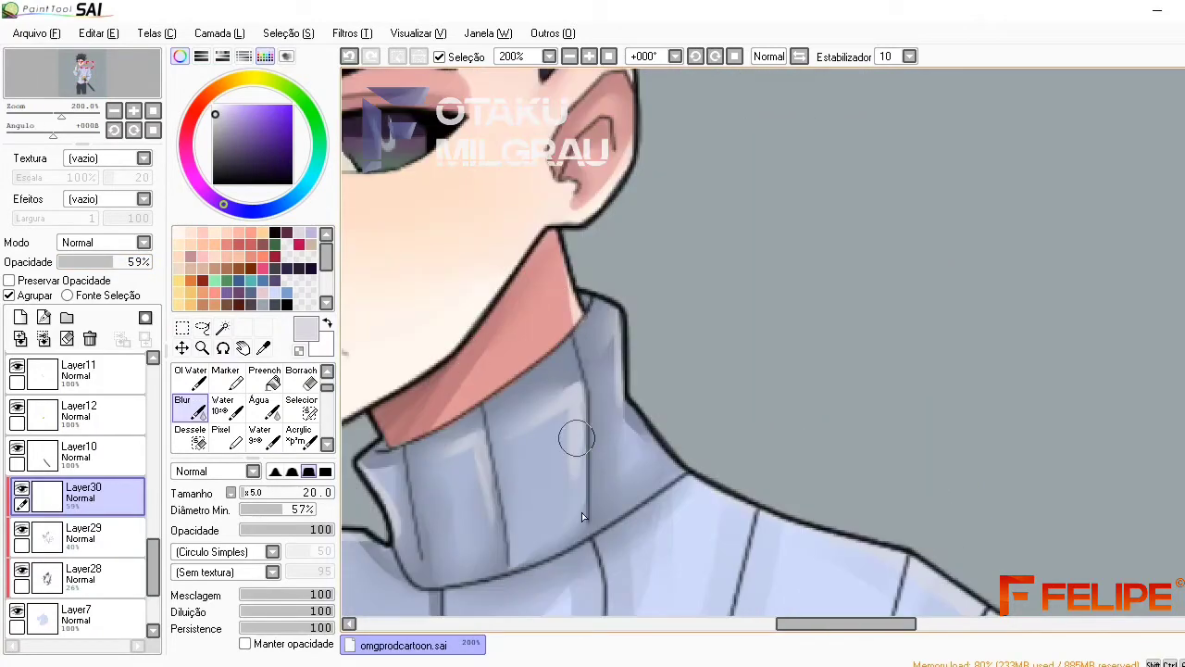
{"action": "key", "text": "ctrl+minus"}
{"action": "key", "text": "ctrl+minus"}
{"action": "key", "text": "ctrl+minus"}
Add a new layer, Layer31, clipped to the trousers layer, Layer8, and switch to the Brush
{"action": "scroll", "coordinate": [761, 280], "scroll_direction": "down", "scroll_amount": 5}
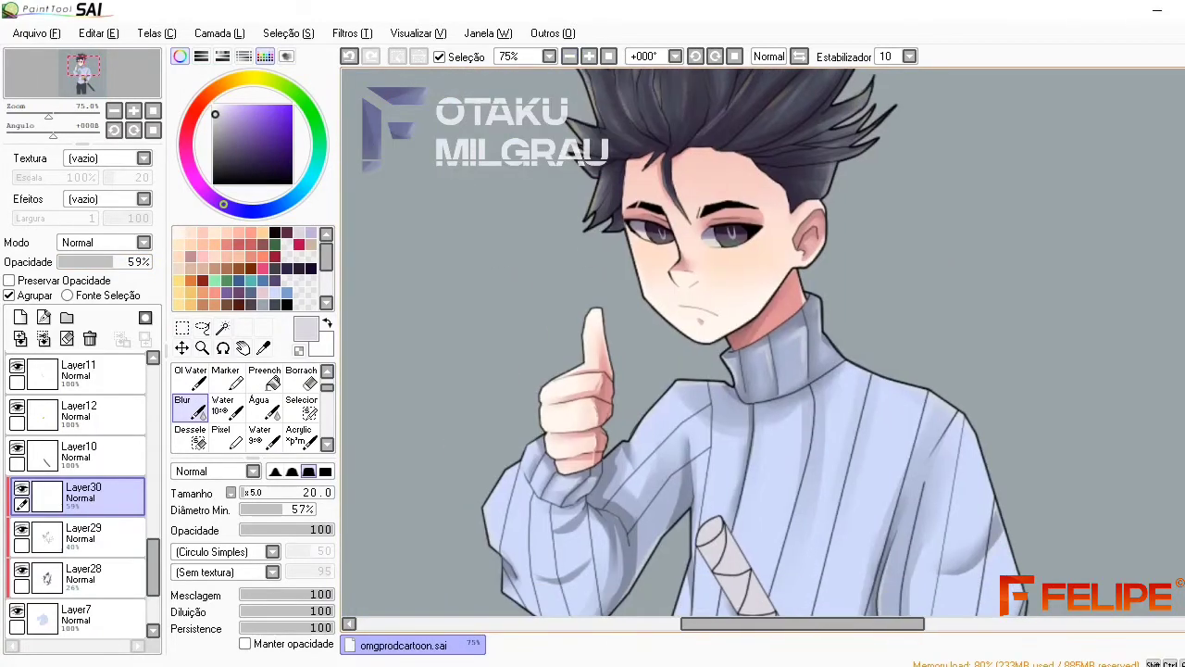
{"action": "left_click", "coordinate": [83, 533]}
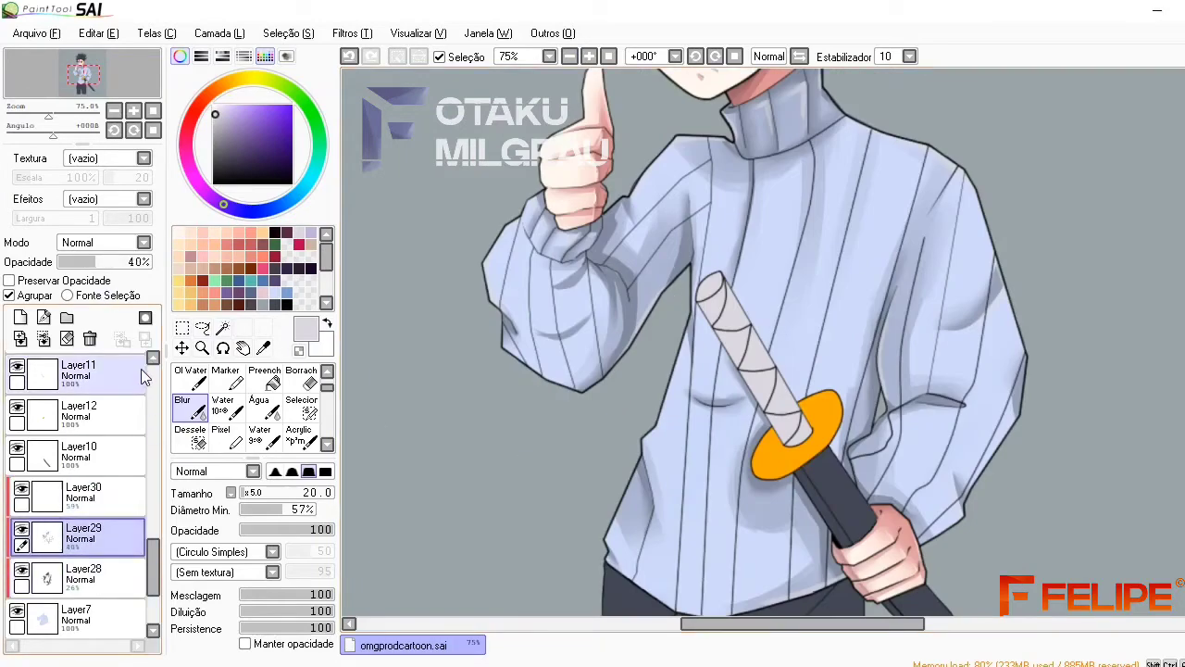
{"action": "left_click", "coordinate": [569, 57]}
{"action": "scroll", "coordinate": [83, 500], "scroll_direction": "down", "scroll_amount": 3}
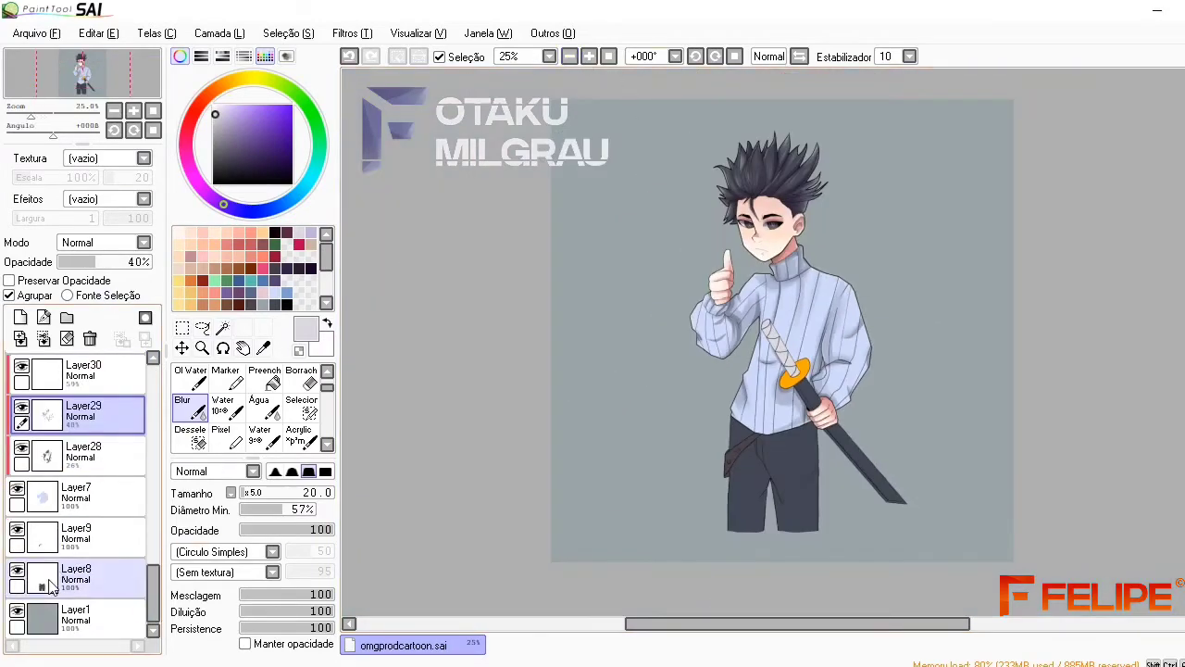
{"action": "left_click", "coordinate": [84, 574]}
{"action": "key", "text": "b"}
{"action": "key", "text": "ctrl+plus"}
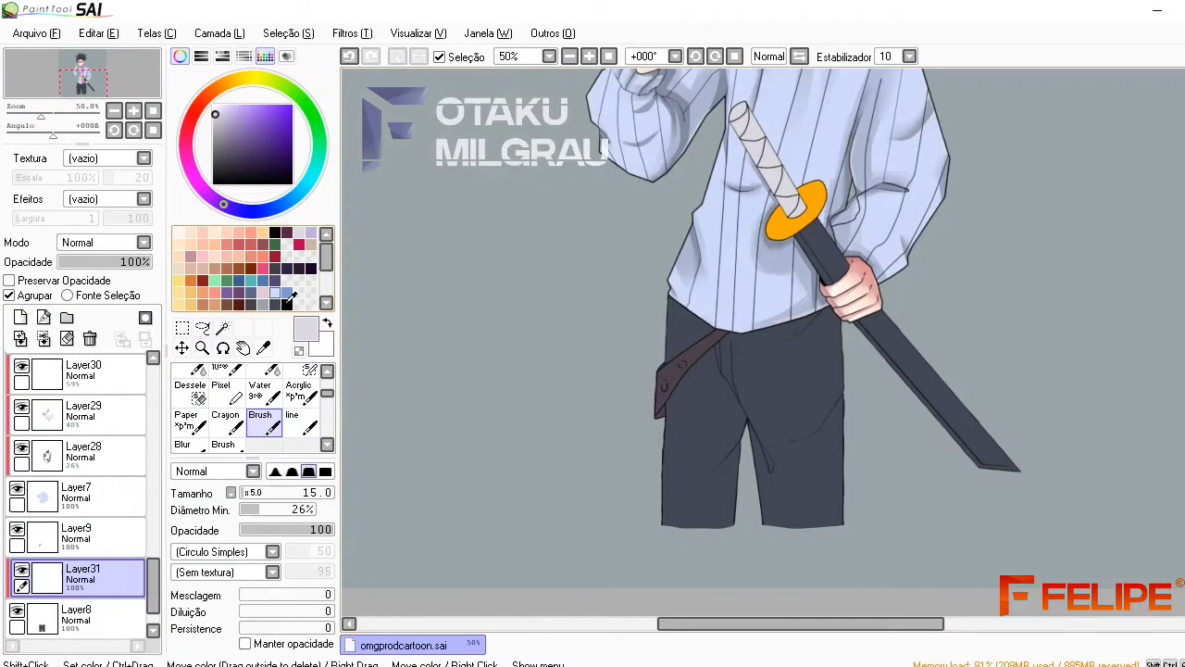
Set up black trouser shading with Layer31 at 58% opacity and the Brush's minimum diameter at 27%
{"action": "left_click", "coordinate": [289, 304]}
{"action": "left_click", "coordinate": [114, 263]}
{"action": "left_click", "coordinate": [262, 516]}
{"action": "key", "text": "ctrl+plus"}
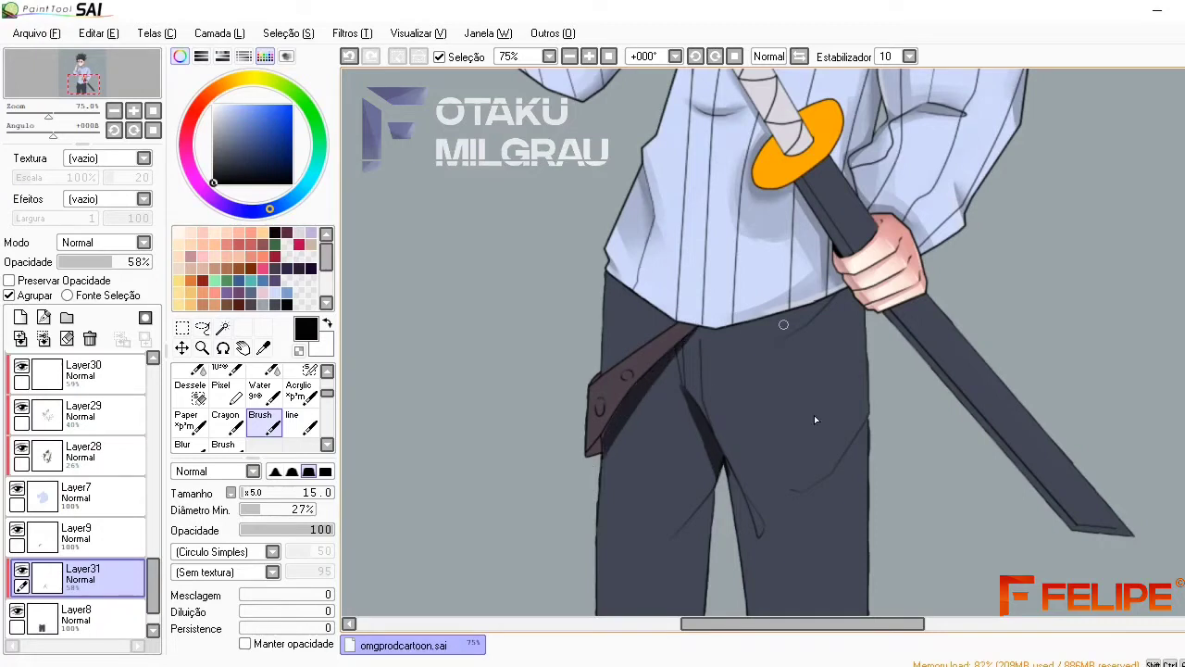
Paint black shadows on the thigh fold, crotch, inner legs and beneath the sweater hem, enlarging the Brush to size 65
{"action": "mouse_move", "coordinate": [870, 424]}
{"action": "left_mouse_down"}
{"action": "mouse_move", "coordinate": [792, 493]}
{"action": "mouse_move", "coordinate": [813, 490]}
{"action": "left_mouse_up"}
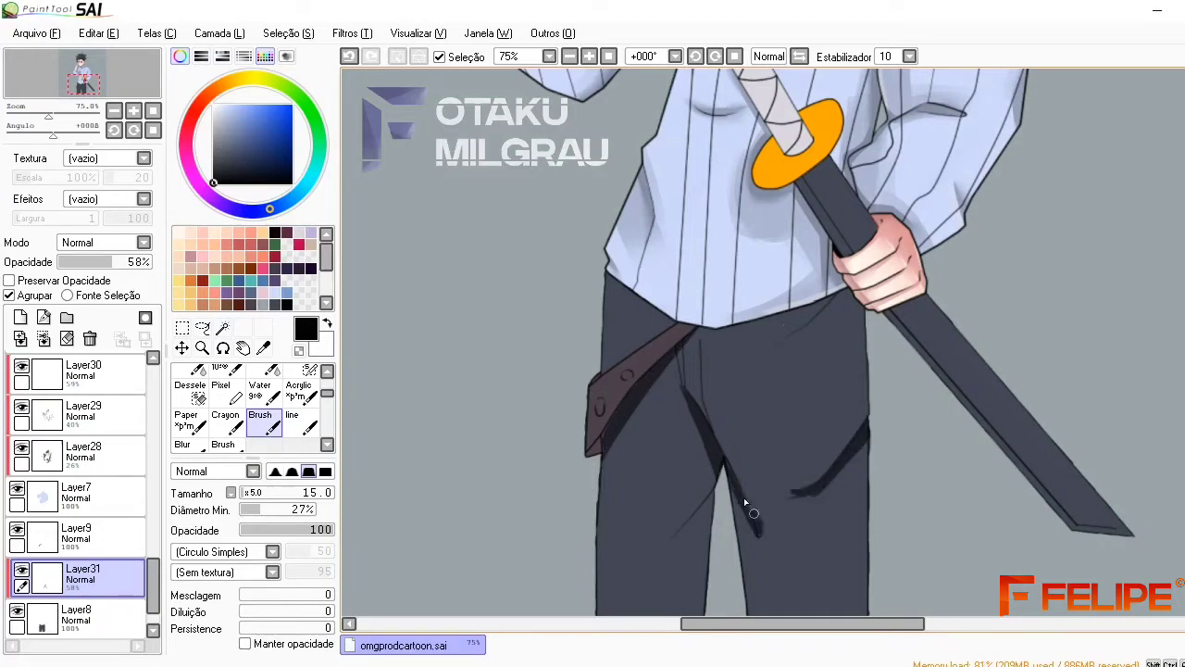
{"action": "left_click_drag", "start_coordinate": [691, 408], "coordinate": [676, 354]}
{"action": "left_click_drag", "start_coordinate": [838, 308], "coordinate": [713, 324]}
{"action": "mouse_move", "coordinate": [645, 321]}
{"action": "left_mouse_down", "text": "ctrl+alt"}
{"action": "mouse_move", "coordinate": [694, 332]}
{"action": "mouse_move", "coordinate": [714, 356]}
{"action": "mouse_move", "coordinate": [701, 333]}
{"action": "mouse_move", "coordinate": [690, 410]}
{"action": "mouse_move", "coordinate": [747, 431]}
{"action": "mouse_move", "coordinate": [865, 276]}
{"action": "mouse_move", "coordinate": [805, 323]}
{"action": "left_mouse_up", "text": "ctrl+alt"}
{"action": "scroll", "coordinate": [713, 312], "scroll_direction": "down", "scroll_amount": 3}
{"action": "scroll", "coordinate": [805, 323], "scroll_direction": "up", "scroll_amount": 1}
{"action": "scroll", "coordinate": [740, 325], "scroll_direction": "up", "scroll_amount": 1}
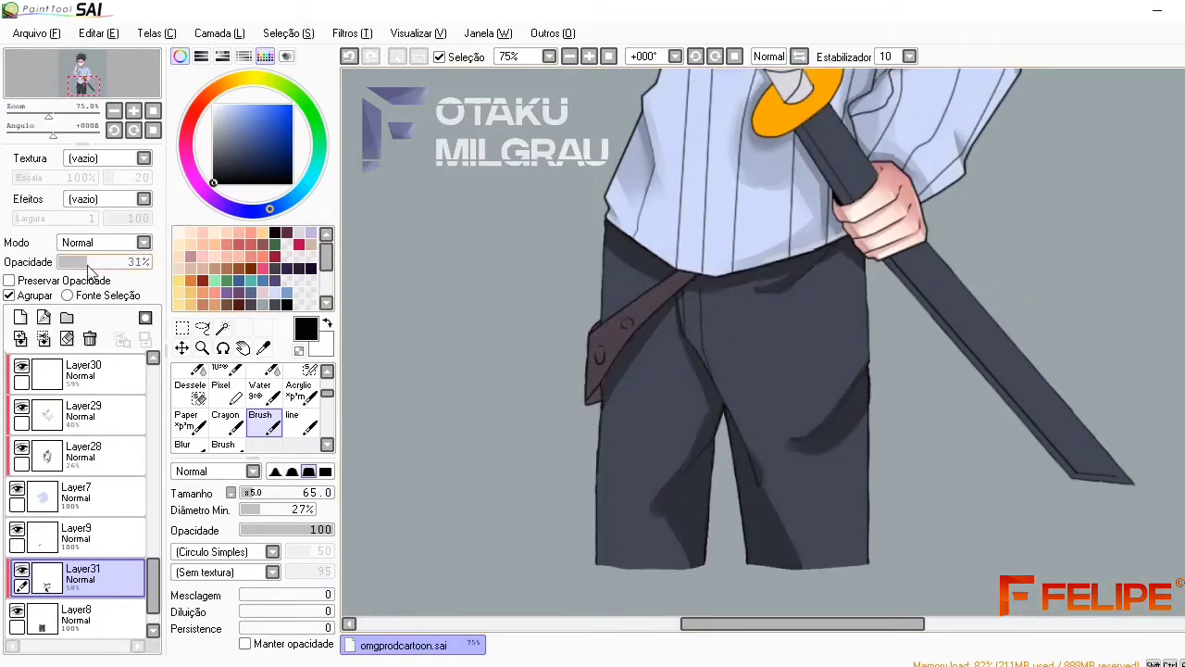
Reduce Layer31's opacity to 32% and soften the trouser shadows with the Blur brush at size 45
{"action": "left_click", "coordinate": [86, 262]}
{"action": "left_click", "coordinate": [183, 444]}
{"action": "left_click", "coordinate": [255, 501]}
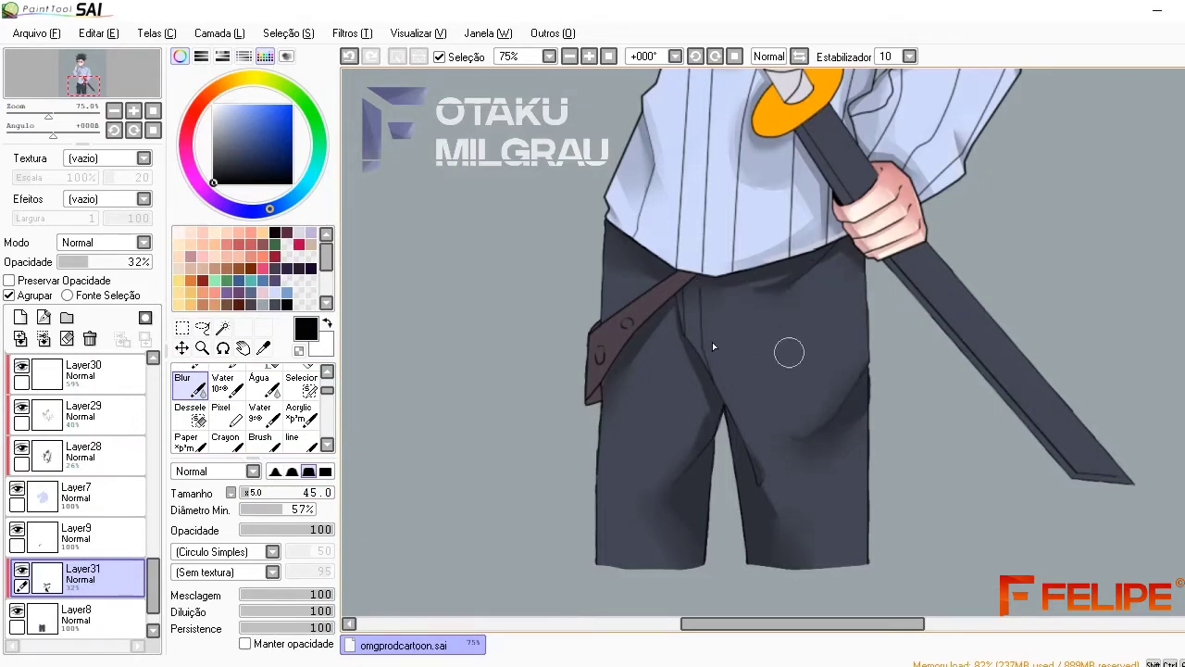
Add a clipped highlight layer, Layer33, above the trouser shadows and prepare the Brush with a medium grey
{"action": "left_click", "coordinate": [21, 317]}
{"action": "left_click", "coordinate": [287, 293]}
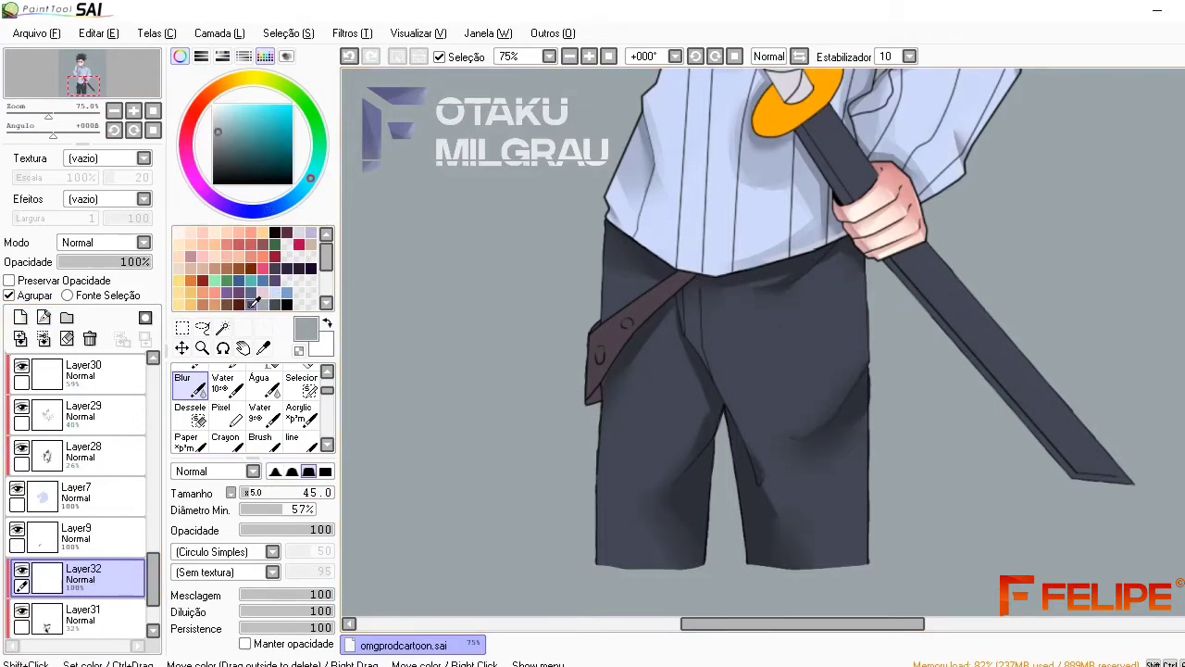
{"action": "left_click", "coordinate": [20, 317]}
{"action": "left_click", "coordinate": [9, 296]}
{"action": "left_click", "coordinate": [326, 390]}
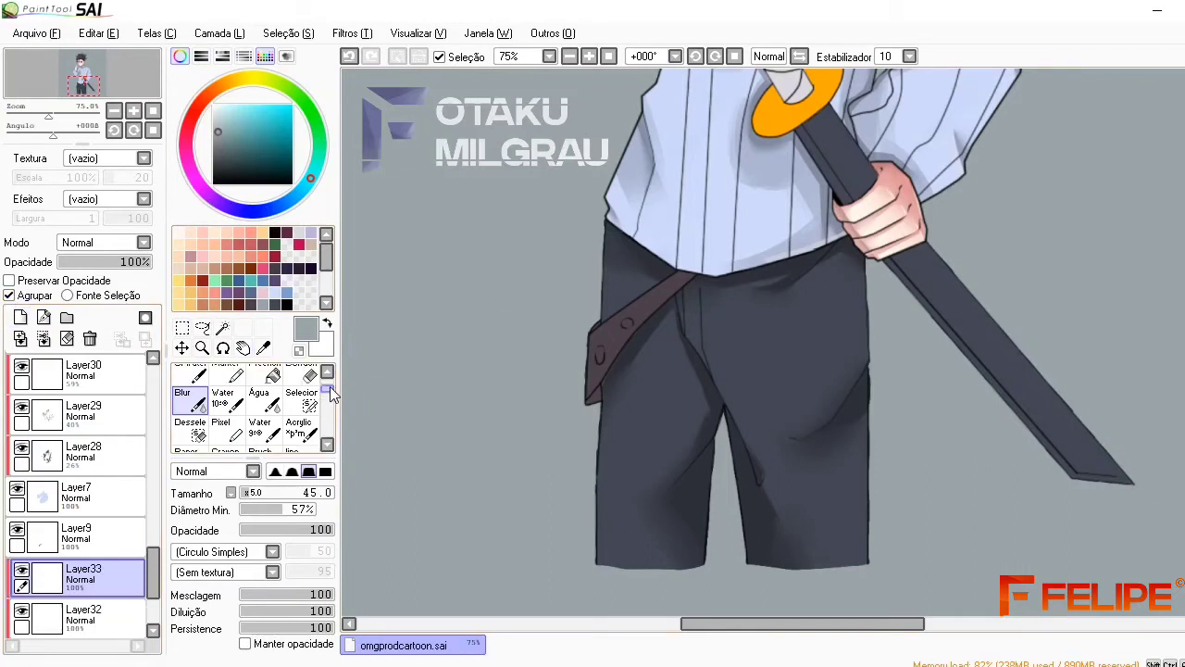
{"action": "left_click", "coordinate": [259, 407]}
Paint grey highlights along the trousers' outer edges and thigh fold at size 65, and along the crotch seam at size 20
{"action": "left_click_drag", "start_coordinate": [883, 276], "coordinate": [787, 424]}
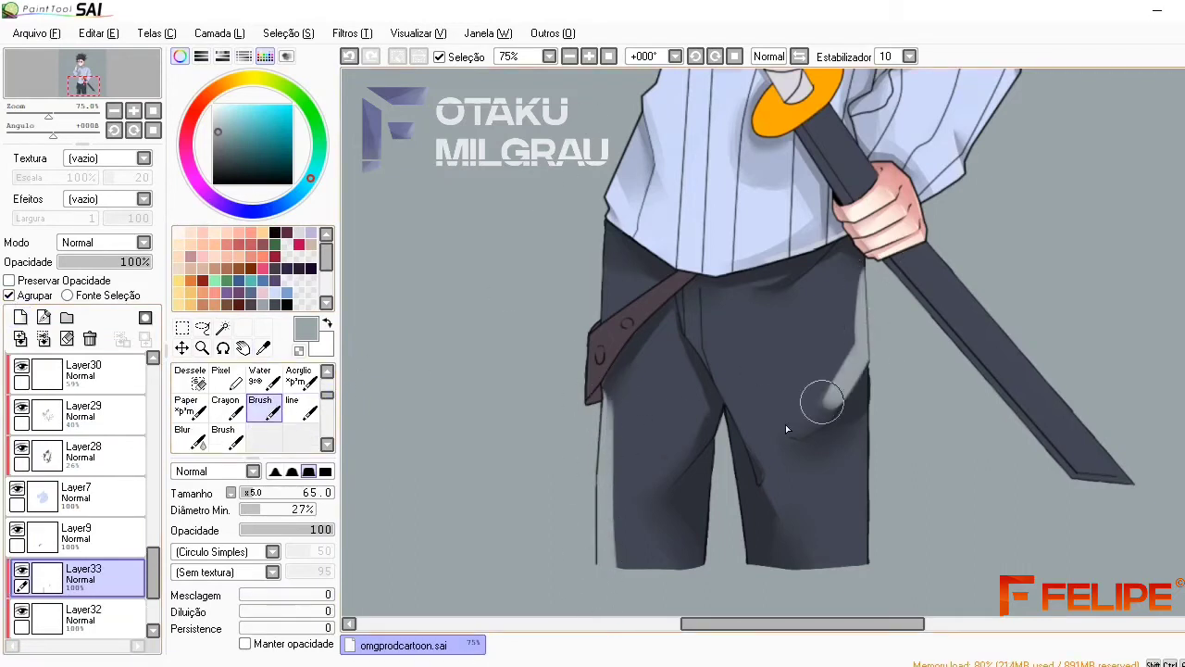
{"action": "left_click_drag", "start_coordinate": [867, 434], "coordinate": [868, 557]}
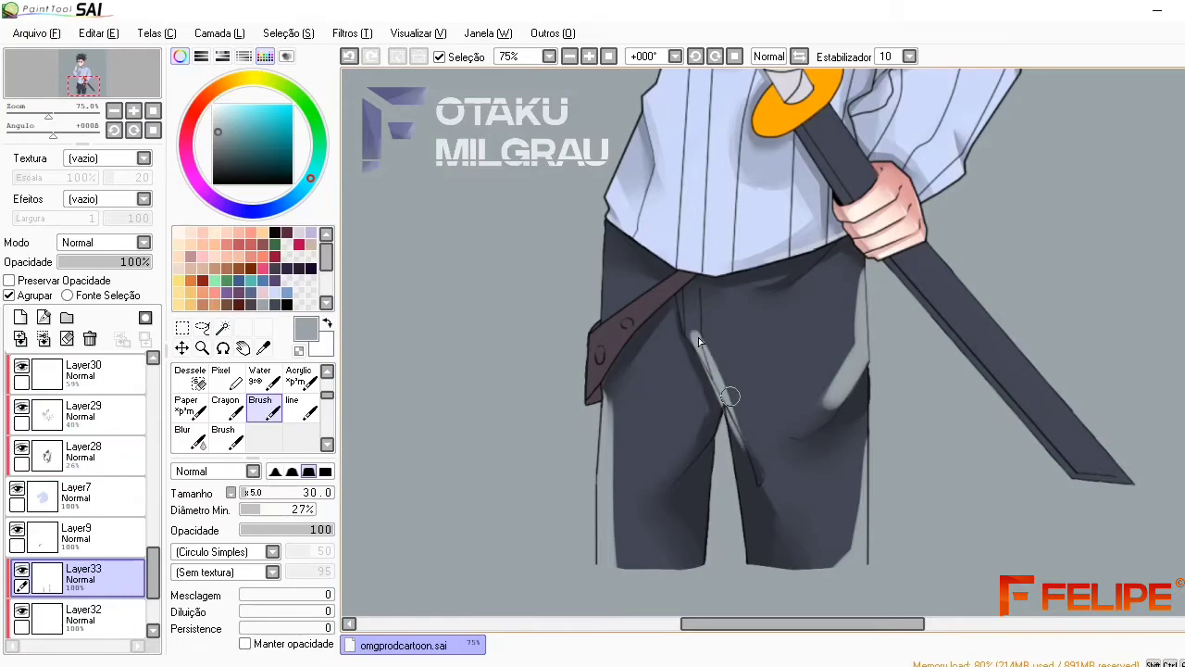
{"action": "scroll", "coordinate": [698, 337], "scroll_direction": "up", "scroll_amount": 2}
{"action": "left_click", "coordinate": [246, 495]}
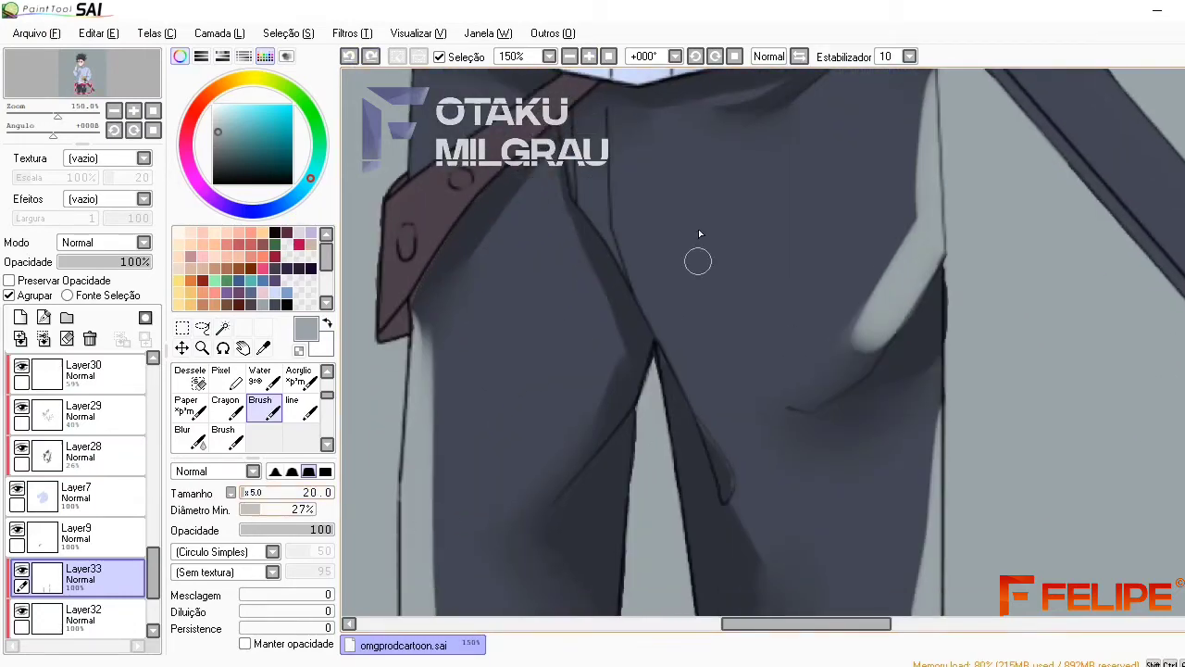
{"action": "left_click_drag", "start_coordinate": [724, 459], "coordinate": [600, 222]}
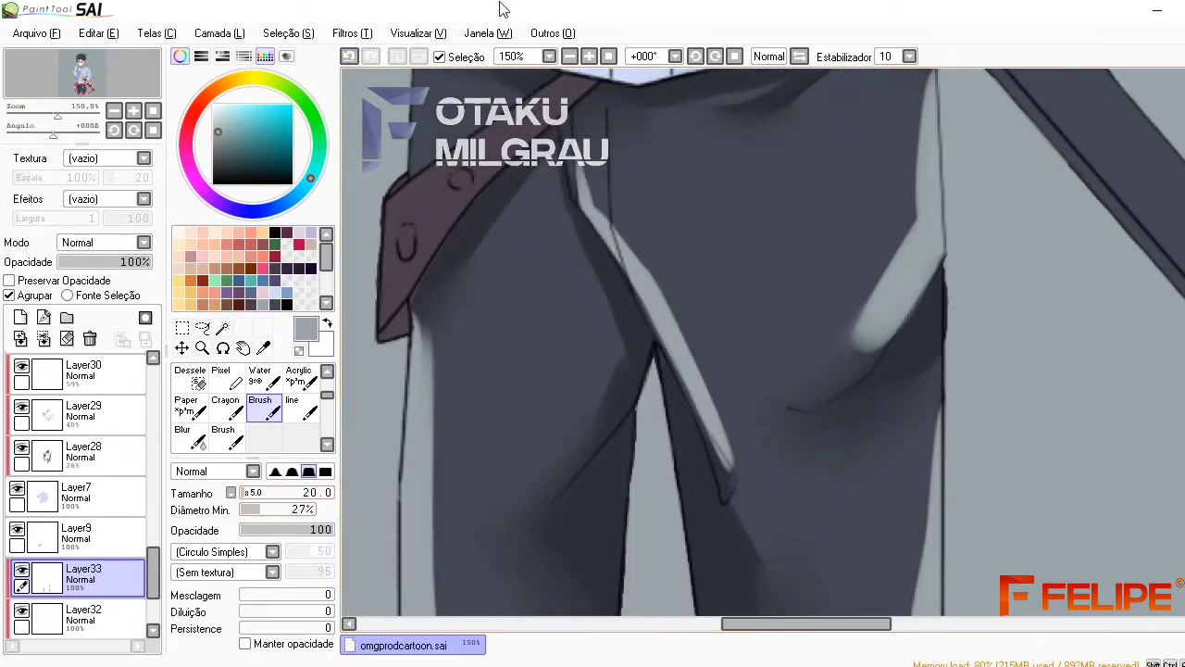
Reduce Layer33's opacity to 44% and blend the trouser highlights with the Blur brush at size 95
{"action": "key", "text": "minus"}
{"action": "left_click", "coordinate": [99, 262]}
{"action": "key", "text": "b"}
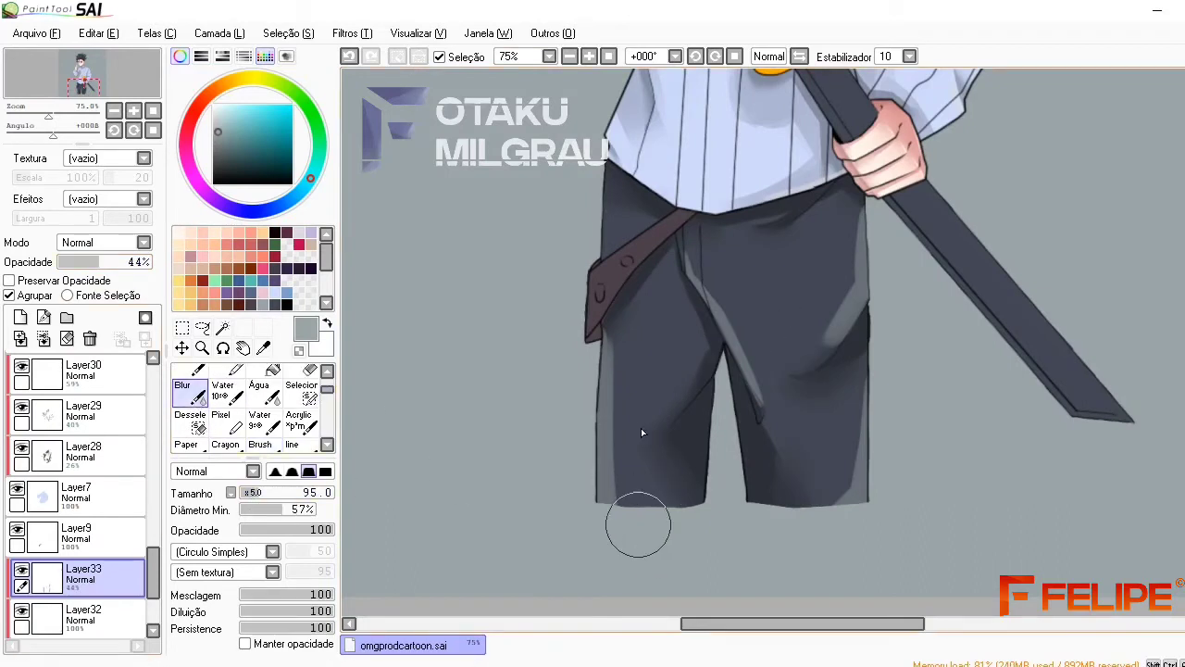
{"action": "mouse_move", "coordinate": [637, 525]}
{"action": "left_mouse_down"}
{"action": "mouse_move", "coordinate": [634, 324]}
{"action": "mouse_move", "coordinate": [780, 345]}
{"action": "mouse_move", "coordinate": [769, 421]}
{"action": "mouse_move", "coordinate": [694, 270]}
{"action": "mouse_move", "coordinate": [842, 384]}
{"action": "mouse_move", "coordinate": [841, 248]}
{"action": "mouse_move", "coordinate": [821, 528]}
{"action": "mouse_move", "coordinate": [832, 474]}
{"action": "left_mouse_up"}
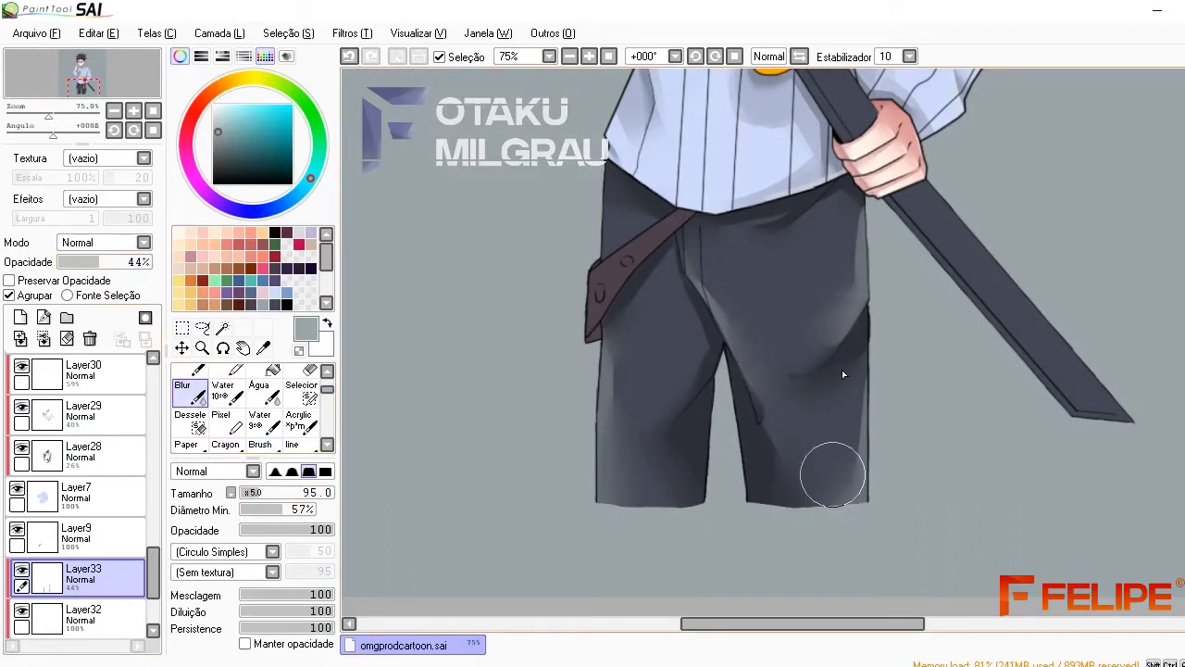
{"action": "left_click", "coordinate": [349, 56]}
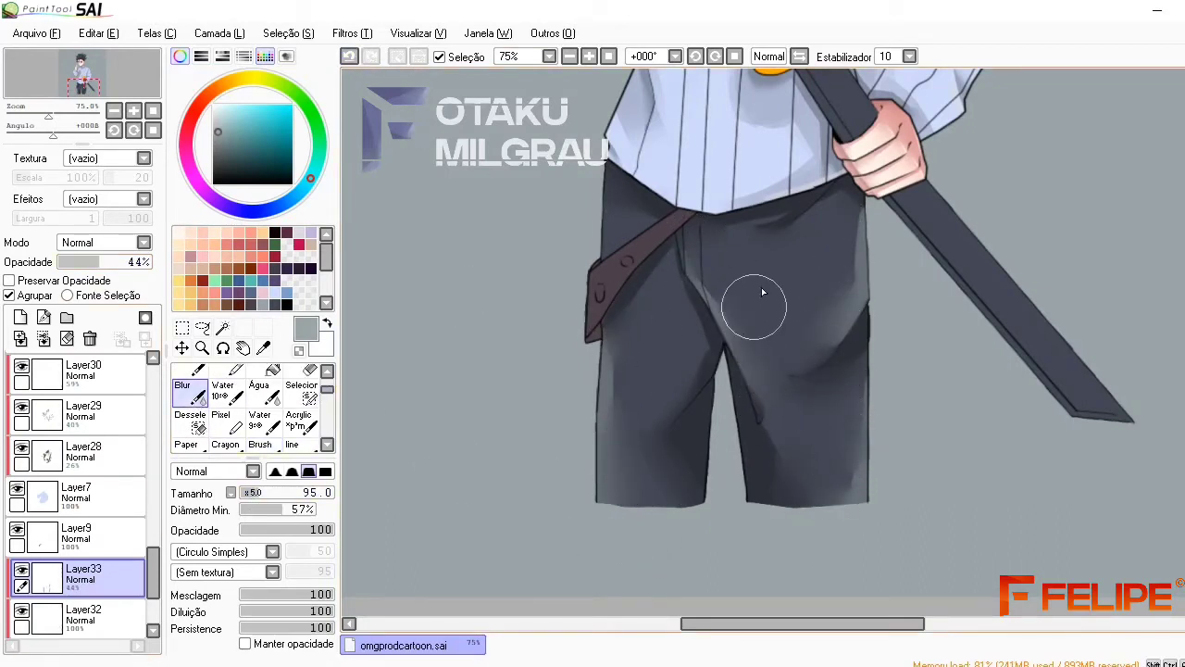
On a new clipped layer, Layer34, paint dark purple accents along the crotch seams, belt edge and thigh fold with the Brush at size 20
{"action": "left_click", "coordinate": [21, 319]}
{"action": "left_click", "coordinate": [288, 287]}
{"action": "left_click", "coordinate": [589, 57]}
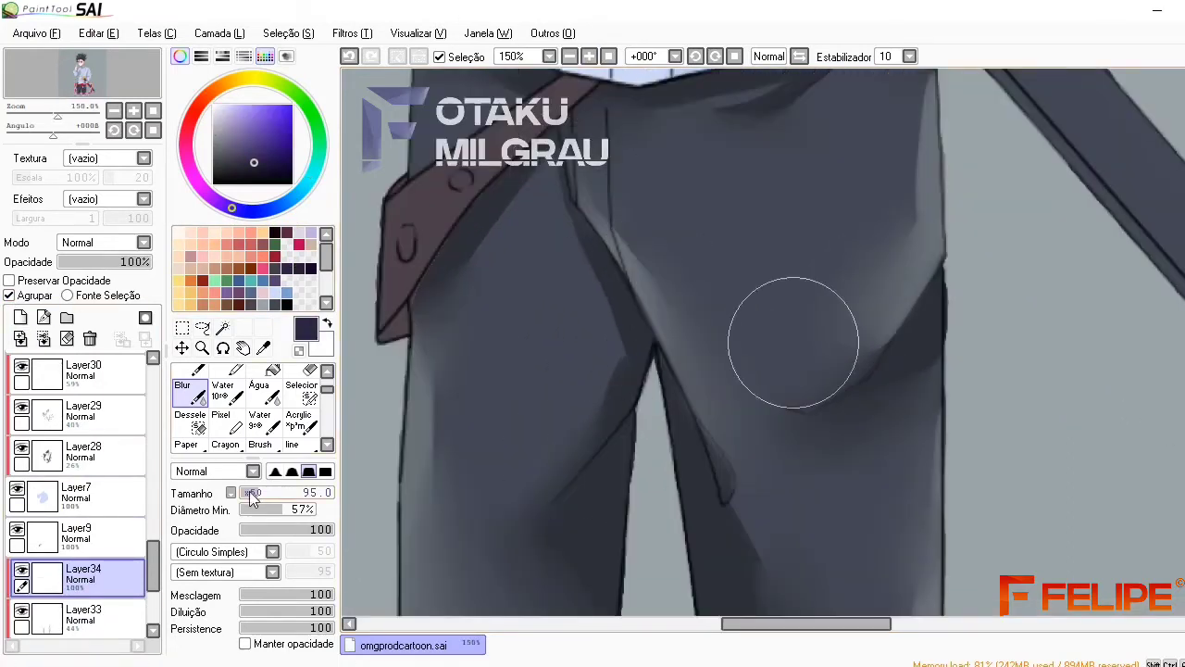
{"action": "key", "text": "n"}
{"action": "left_click_drag", "start_coordinate": [724, 498], "coordinate": [665, 382]}
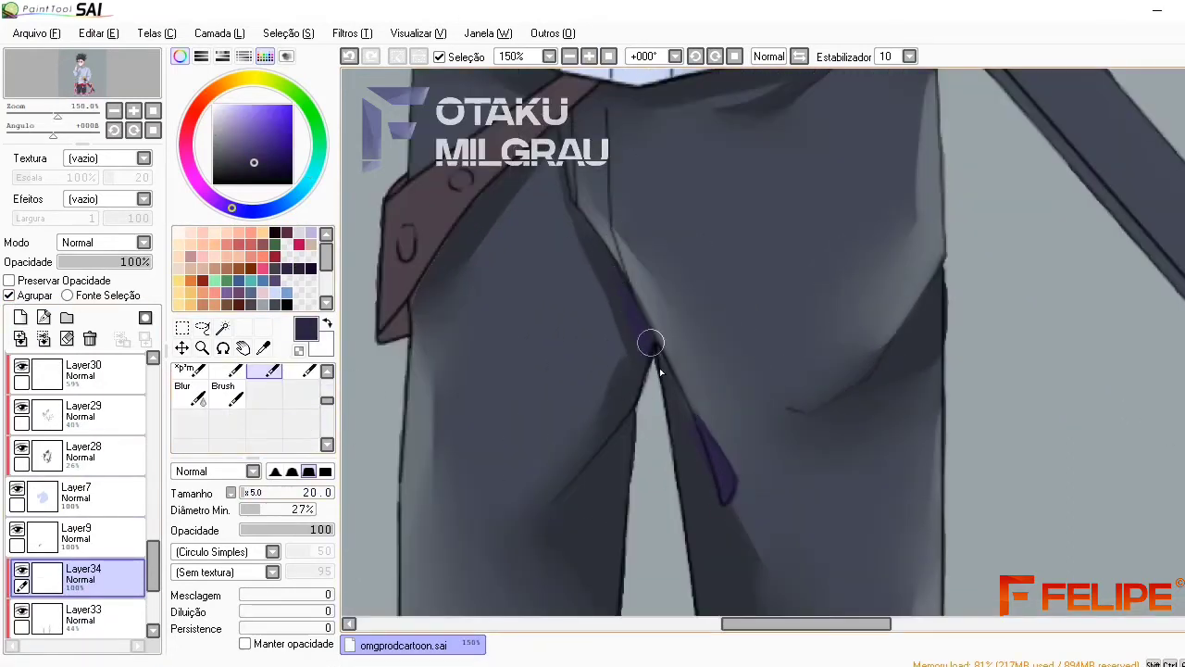
{"action": "scroll", "coordinate": [1093, 407], "scroll_direction": "up", "scroll_amount": 3}
{"action": "mouse_move", "coordinate": [615, 315]}
{"action": "left_mouse_down"}
{"action": "mouse_move", "coordinate": [592, 370]}
{"action": "mouse_move", "coordinate": [591, 276]}
{"action": "left_mouse_up"}
{"action": "left_click", "coordinate": [189, 384]}
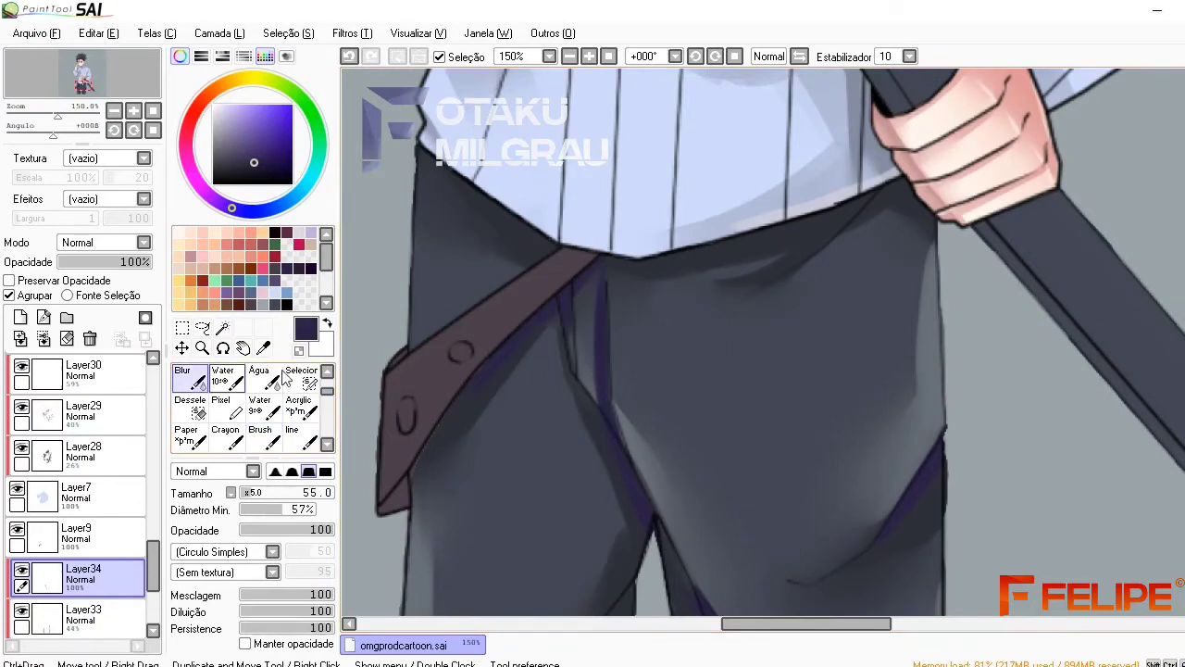
Set the purple accent layer, Layer34, to Sobrepor blending mode at 56% opacity
{"action": "left_click", "coordinate": [93, 199]}
{"action": "left_click", "coordinate": [98, 243]}
{"action": "scroll", "coordinate": [93, 311], "scroll_direction": "down", "scroll_amount": 5}
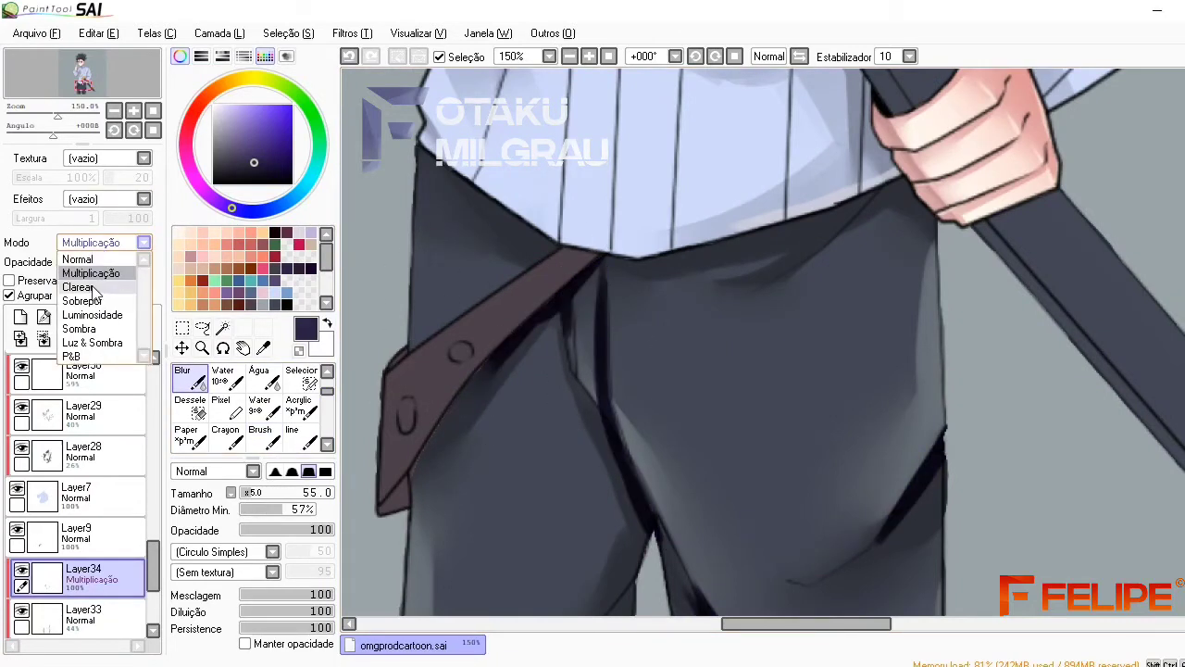
{"action": "left_click", "coordinate": [83, 302]}
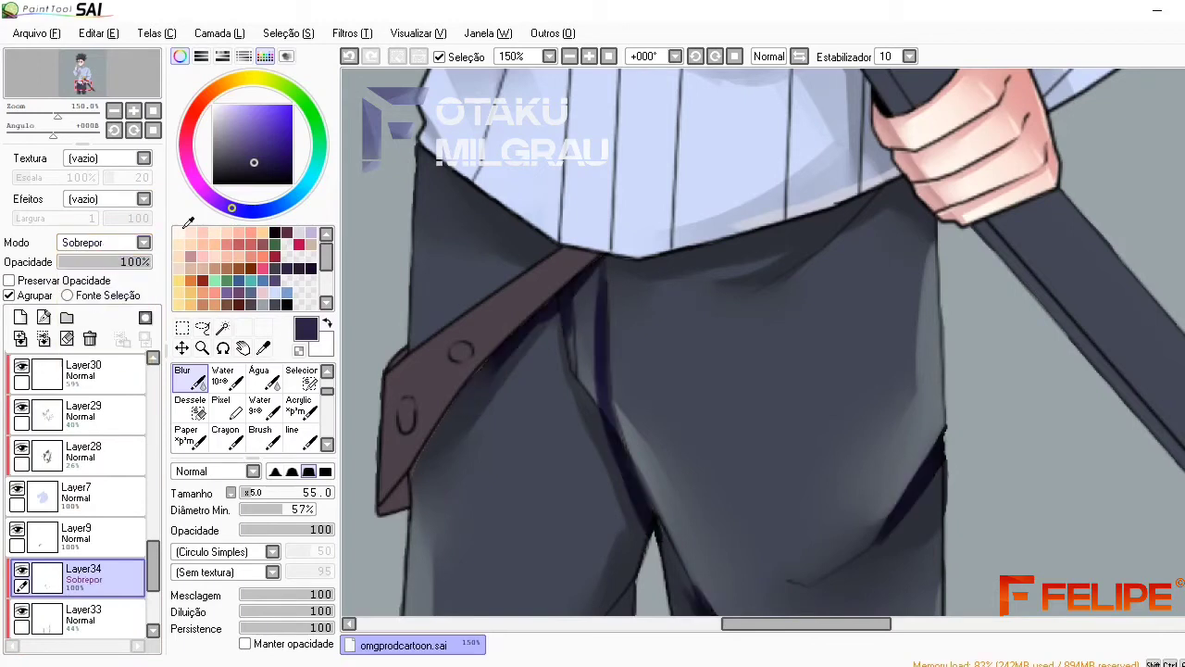
{"action": "left_click", "coordinate": [109, 262]}
Paint a dark purple fold on the sword-side upper thigh at size 20 and soften it with the Blur brush at size 55
{"action": "scroll", "coordinate": [202, 396], "scroll_direction": "down", "scroll_amount": 2}
{"action": "left_click", "coordinate": [259, 391]}
{"action": "left_click_drag", "start_coordinate": [794, 296], "coordinate": [846, 411]}
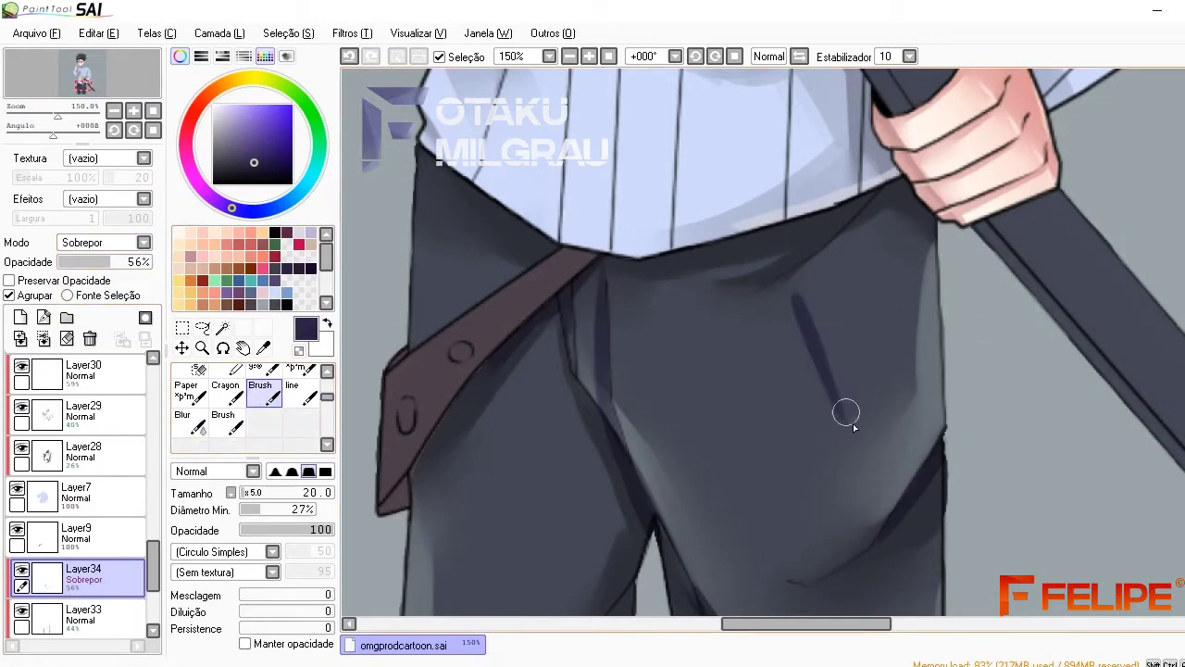
{"action": "scroll", "coordinate": [241, 407], "scroll_direction": "up", "scroll_amount": 2}
{"action": "left_click", "coordinate": [188, 398]}
{"action": "mouse_move", "coordinate": [873, 264]}
{"action": "left_mouse_down"}
{"action": "mouse_move", "coordinate": [912, 413]}
{"action": "mouse_move", "coordinate": [841, 297]}
{"action": "left_mouse_up"}
{"action": "left_click", "coordinate": [571, 56]}
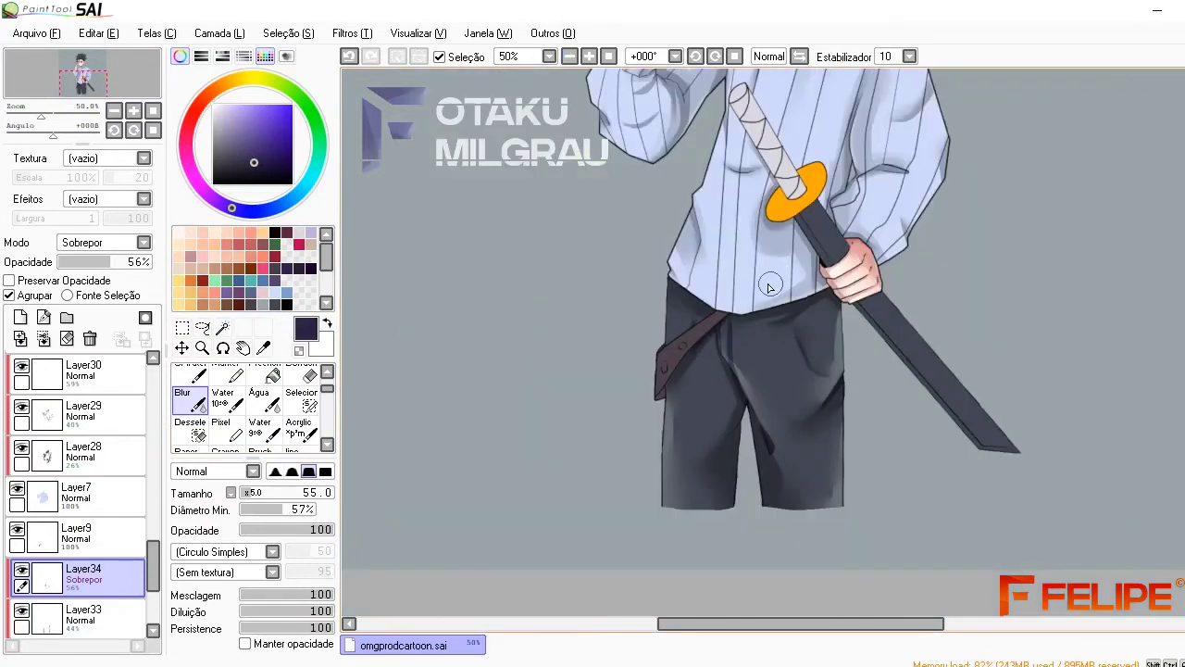
Soften the purple accents between the belt and the crotch seam with the Blur brush at size 55
{"action": "scroll", "coordinate": [768, 287], "scroll_direction": "up", "scroll_amount": 3}
{"action": "scroll", "coordinate": [768, 287], "scroll_direction": "down", "scroll_amount": 1}
{"action": "scroll", "coordinate": [648, 416], "scroll_direction": "up", "scroll_amount": 2}
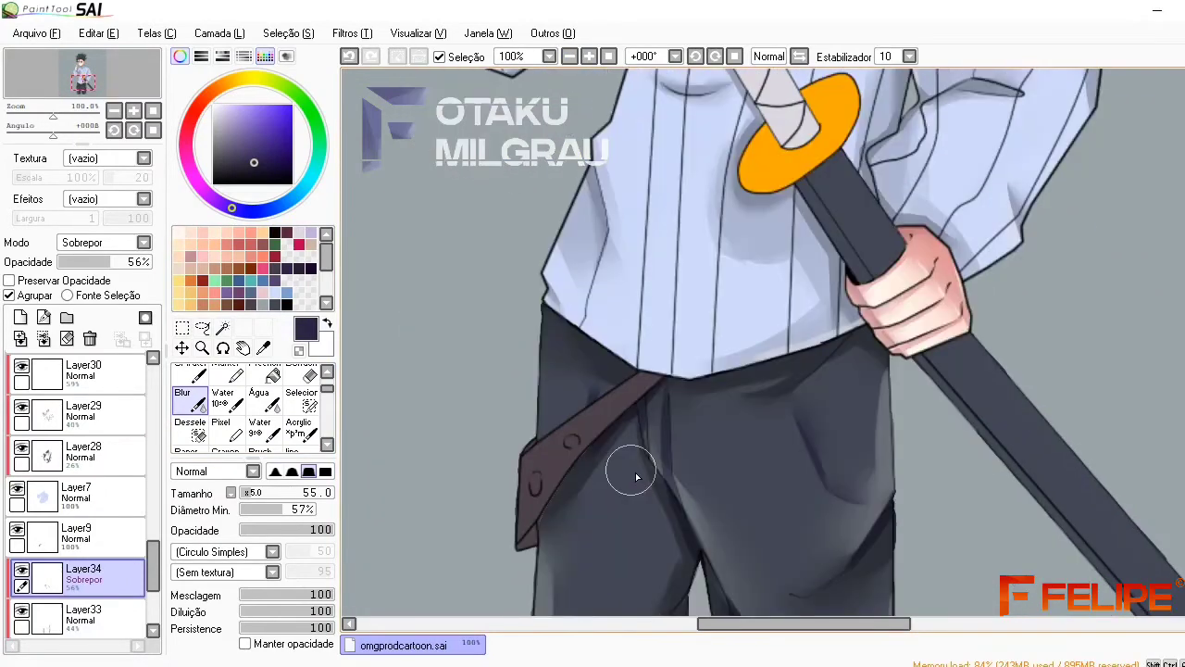
{"action": "mouse_move", "coordinate": [637, 477]}
{"action": "left_mouse_down"}
{"action": "mouse_move", "coordinate": [665, 467]}
{"action": "mouse_move", "coordinate": [655, 423]}
{"action": "left_mouse_up"}
{"action": "scroll", "coordinate": [654, 423], "scroll_direction": "down", "scroll_amount": 2}
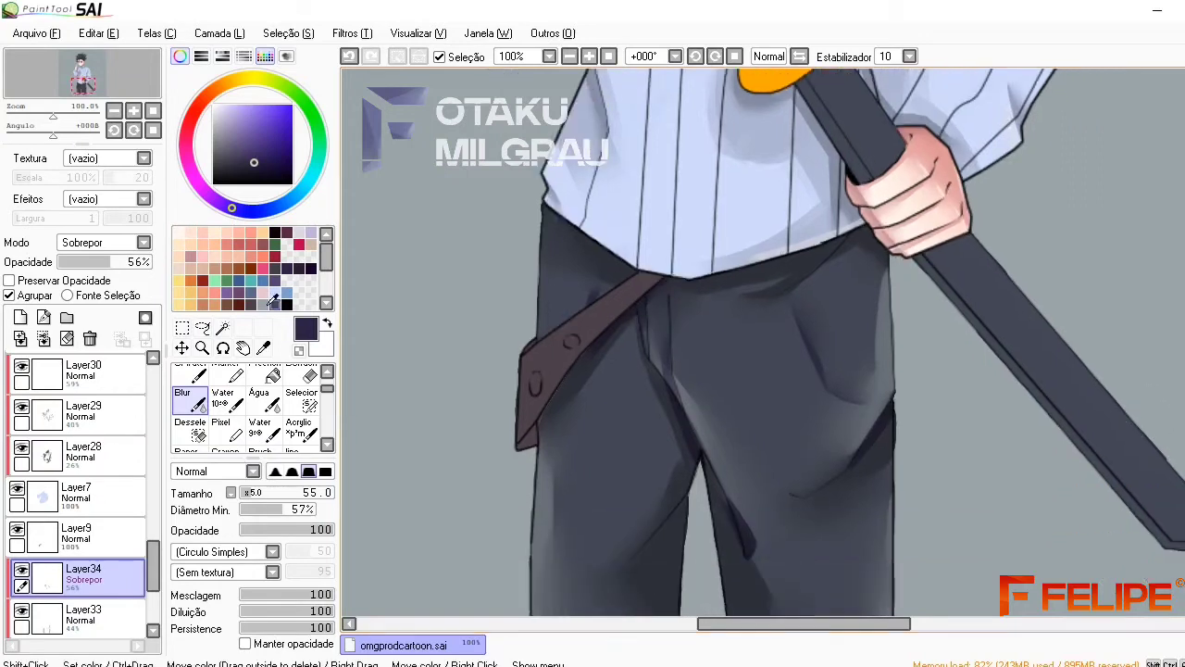
Paint black fold shadows on the inner areas of both thighs with the Brush at size 20
{"action": "key", "text": "x"}
{"action": "key", "text": "x"}
{"action": "key", "text": "b"}
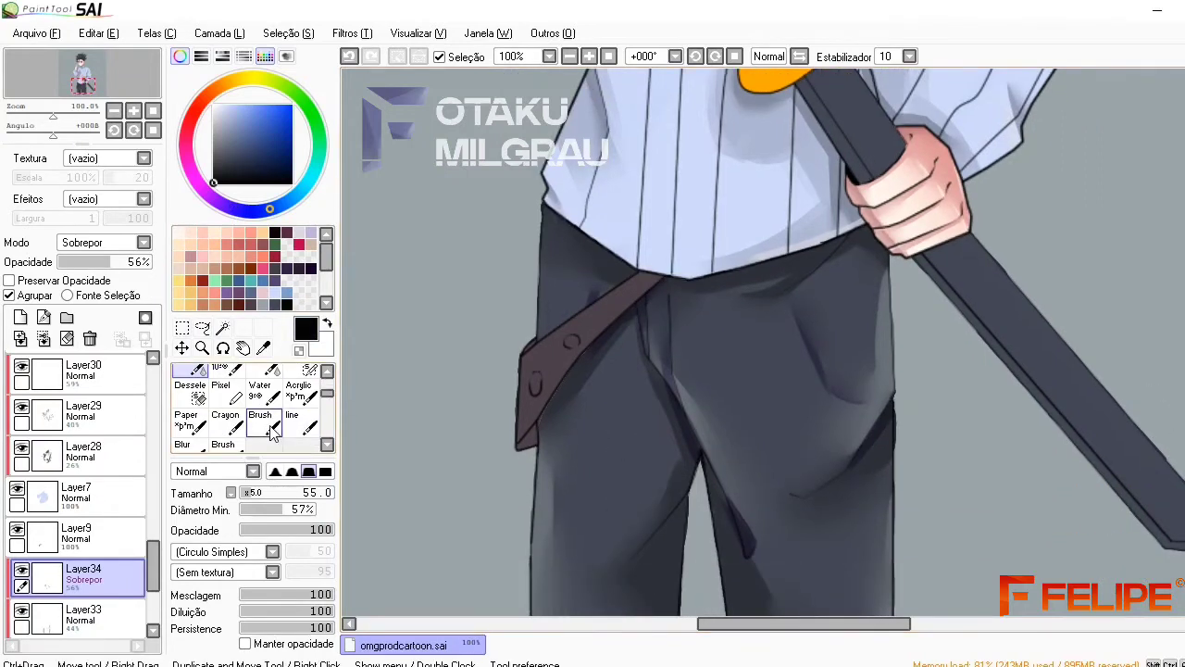
{"action": "mouse_move", "coordinate": [636, 507]}
{"action": "left_mouse_down"}
{"action": "mouse_move", "coordinate": [648, 418]}
{"action": "mouse_move", "coordinate": [586, 494]}
{"action": "left_mouse_up"}
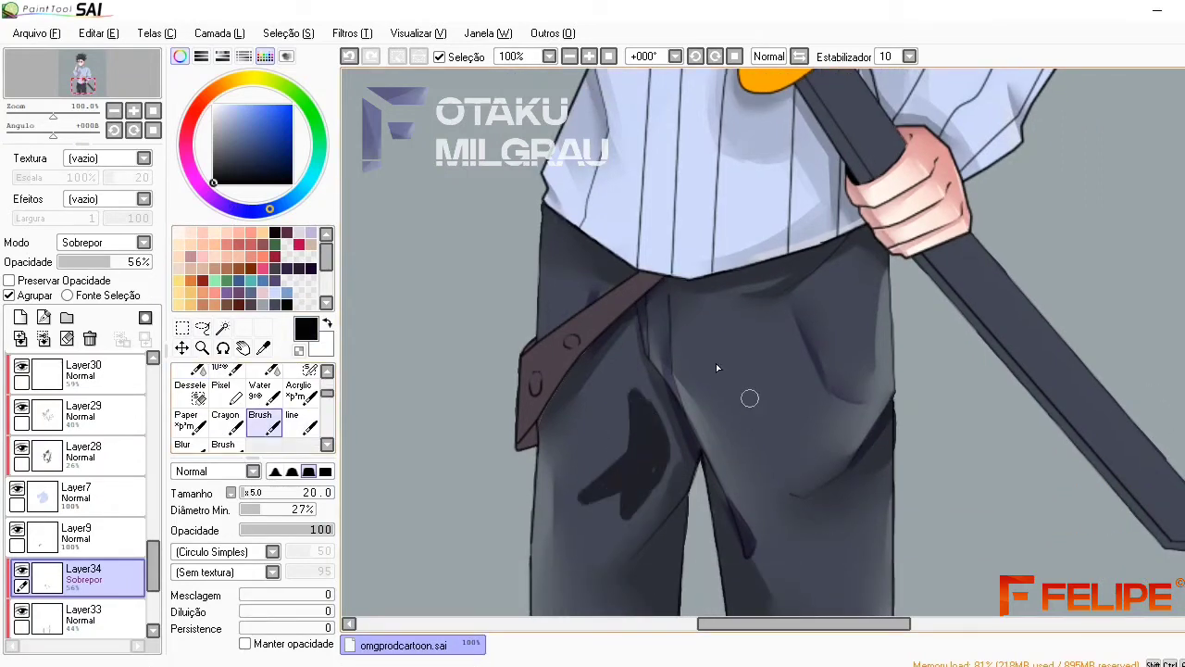
{"action": "mouse_move", "coordinate": [750, 398]}
{"action": "left_mouse_down"}
{"action": "mouse_move", "coordinate": [743, 367]}
{"action": "mouse_move", "coordinate": [778, 454]}
{"action": "left_mouse_up"}
Blend the black thigh shadows with the Blur brush at size 55 and reduce Layer34's opacity to 27%
{"action": "key", "text": "v"}
{"action": "left_click_drag", "start_coordinate": [750, 371], "coordinate": [788, 417]}
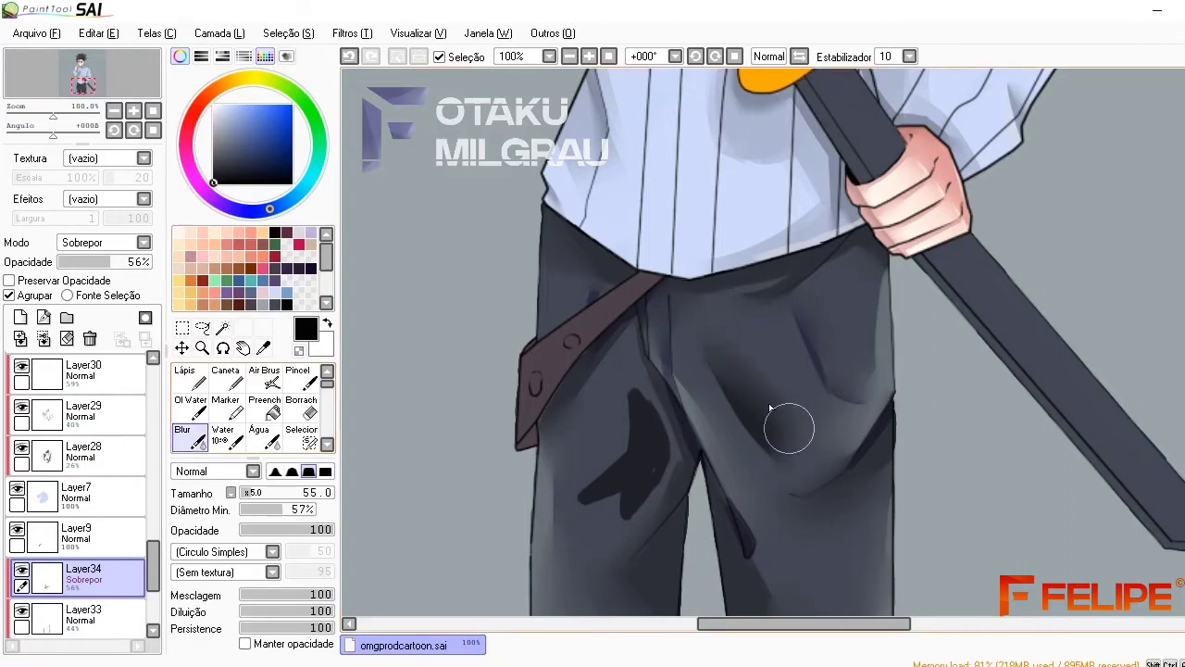
{"action": "left_click_drag", "start_coordinate": [630, 468], "coordinate": [623, 407]}
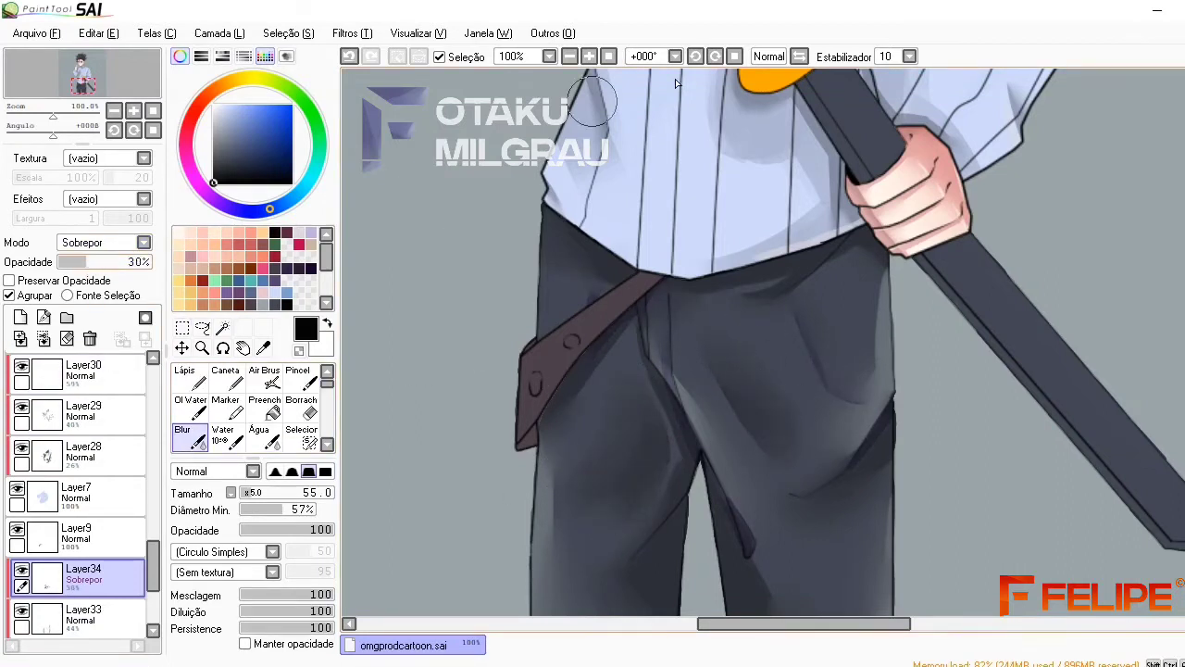
{"action": "scroll", "coordinate": [675, 79], "scroll_direction": "down", "scroll_amount": 3}
{"action": "left_click", "coordinate": [589, 57]}
{"action": "left_click_drag", "start_coordinate": [93, 262], "coordinate": [79, 262]}
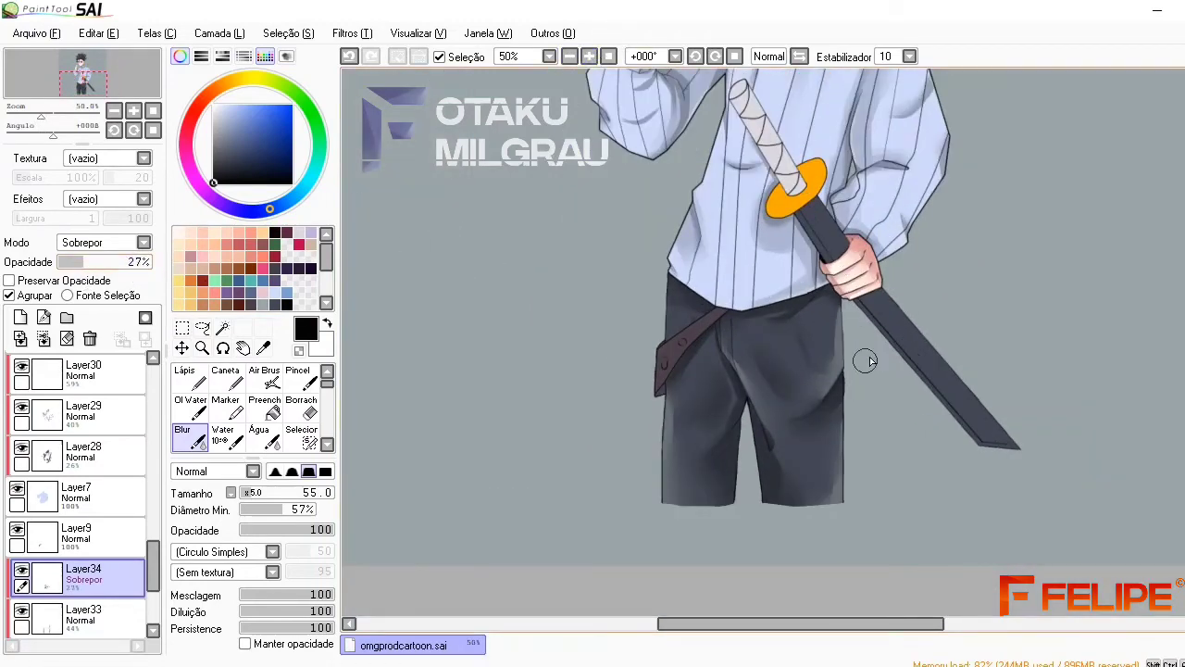
Touch up the black shading along the sword-side leg's outer edge with the Brush at size 20
{"action": "scroll", "coordinate": [867, 361], "scroll_direction": "up", "scroll_amount": 2}
{"action": "key", "text": "b"}
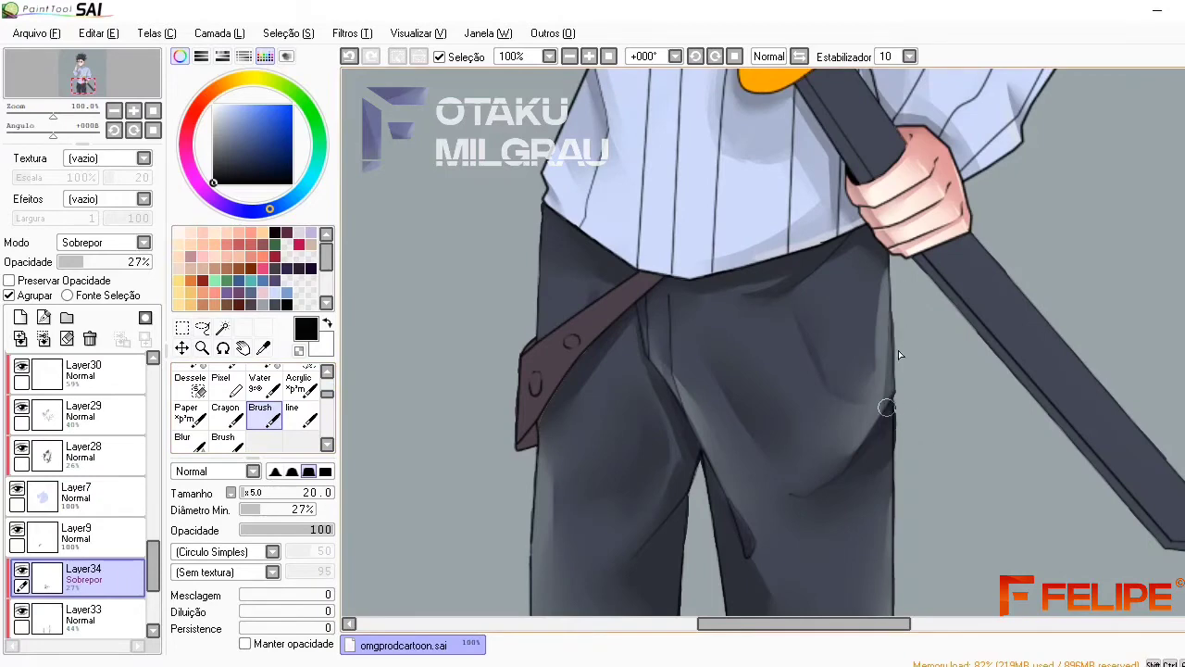
{"action": "scroll", "coordinate": [773, 403], "scroll_direction": "down", "scroll_amount": 2}
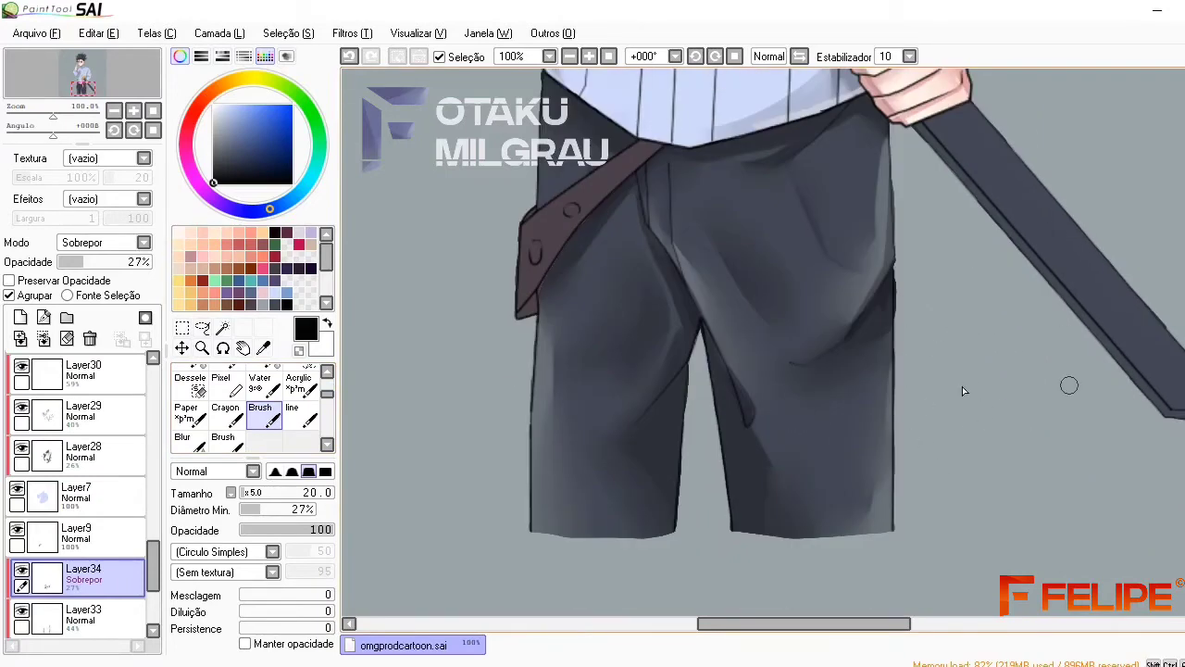
{"action": "left_click", "coordinate": [569, 56]}
Add a clipped layer above the belt's Layer9, paint brown tones along the belt, and blend them with the Blur brush at size 55
{"action": "scroll", "coordinate": [93, 518], "scroll_direction": "up", "scroll_amount": 2}
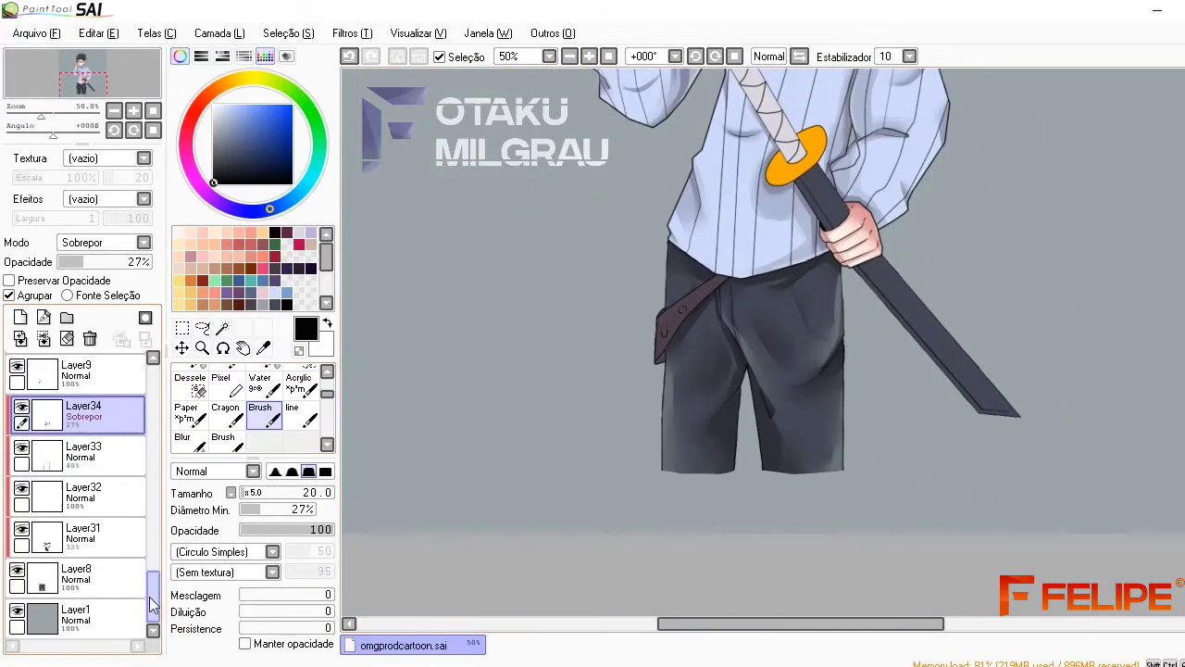
{"action": "scroll", "coordinate": [142, 544], "scroll_direction": "down", "scroll_amount": 2}
{"action": "left_click", "coordinate": [92, 565]}
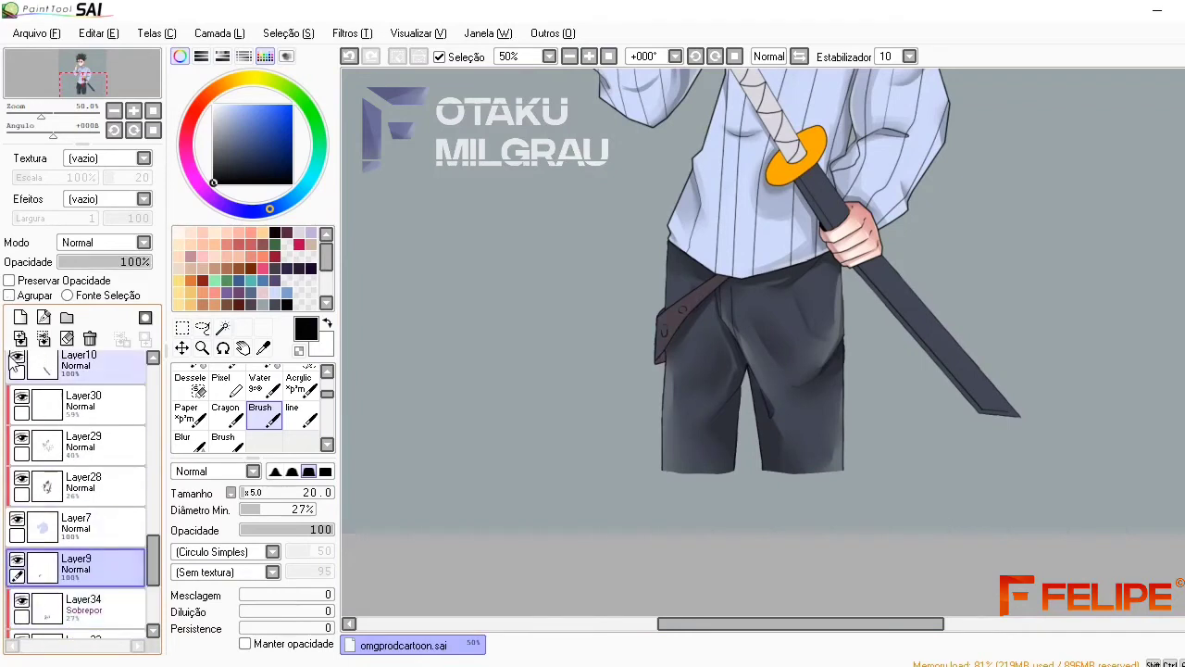
{"action": "left_click", "coordinate": [20, 318]}
{"action": "left_click", "coordinate": [9, 295]}
{"action": "left_click", "coordinate": [232, 302]}
{"action": "left_click", "coordinate": [589, 57]}
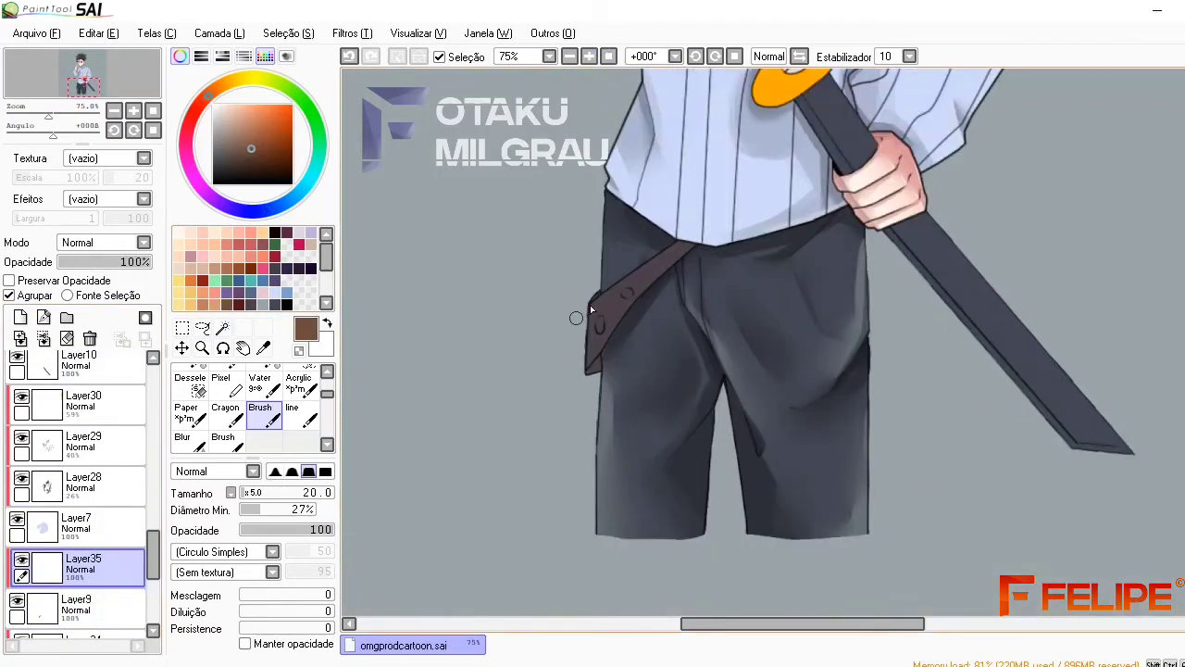
{"action": "key", "text": "b"}
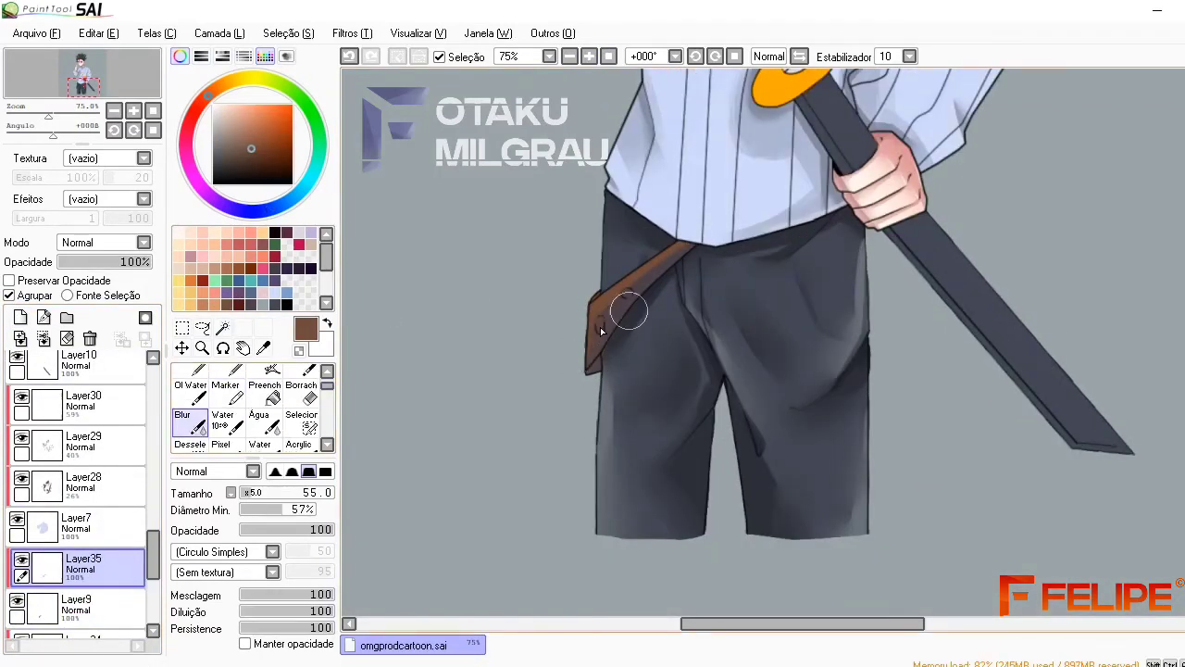
Shade the belt's inner edge and lower end dark purple, blend with the Blur brush at size 55, and set Layer35's opacity to 61%
{"action": "left_click", "coordinate": [286, 304]}
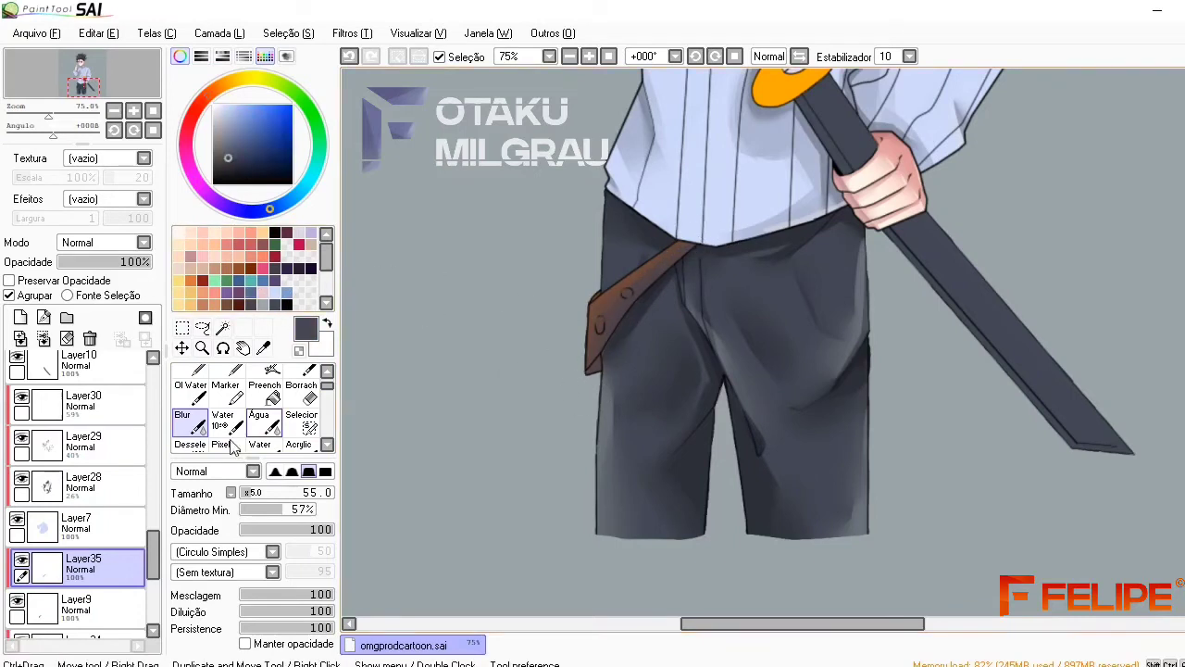
{"action": "key", "text": "b"}
{"action": "left_click", "coordinate": [683, 245], "text": "alt"}
{"action": "mouse_move", "coordinate": [685, 243]}
{"action": "left_mouse_down"}
{"action": "mouse_move", "coordinate": [612, 307]}
{"action": "mouse_move", "coordinate": [589, 359]}
{"action": "left_mouse_up"}
{"action": "key", "text": "b"}
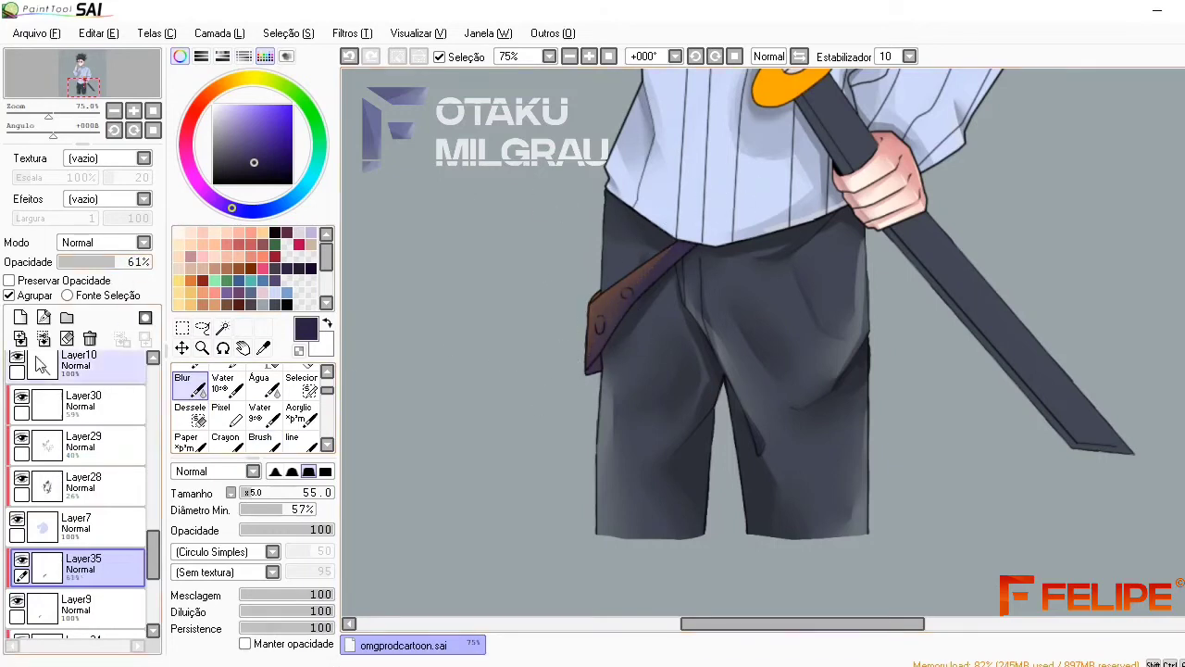
Add a clipped layer above Layer35 and paint a pale yellow highlight along the belt's upper edge with the Brush at size 20
{"action": "left_click", "coordinate": [21, 317]}
{"action": "scroll", "coordinate": [262, 413], "scroll_direction": "down", "scroll_amount": 1}
{"action": "left_click", "coordinate": [260, 422]}
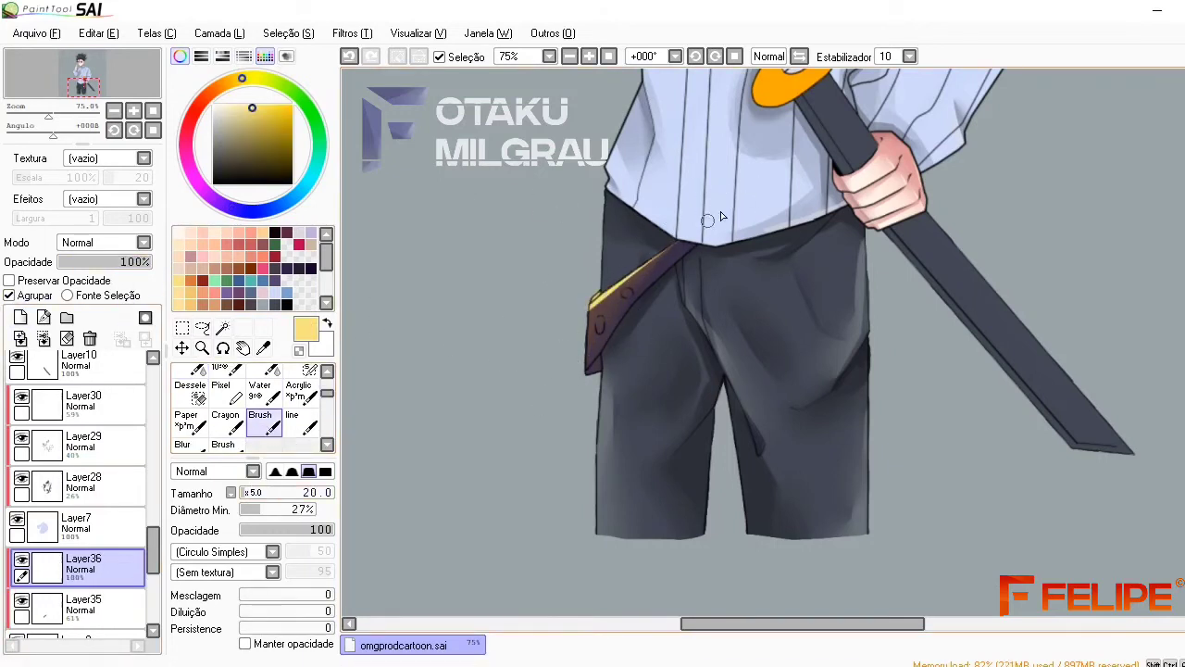
{"action": "scroll", "coordinate": [611, 333], "scroll_direction": "up", "scroll_amount": 3}
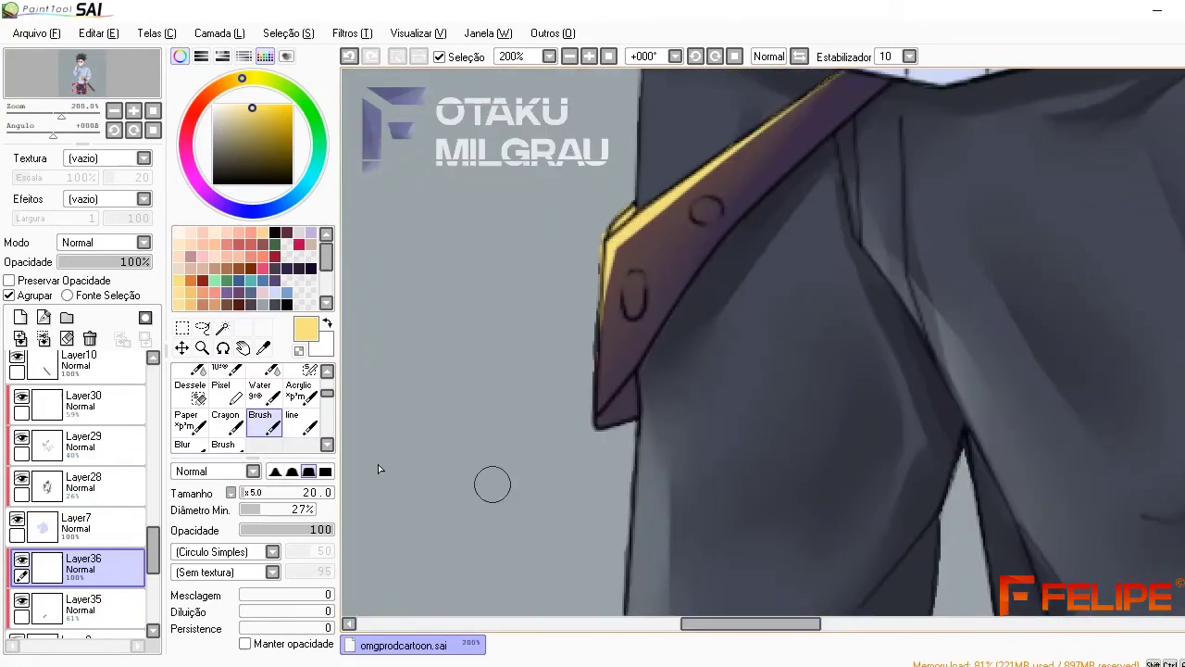
Outline the belt's two holes with pale yellow highlights using the Brush at size 5 and reduce Layer36's opacity to 49%
{"action": "left_click", "coordinate": [589, 56]}
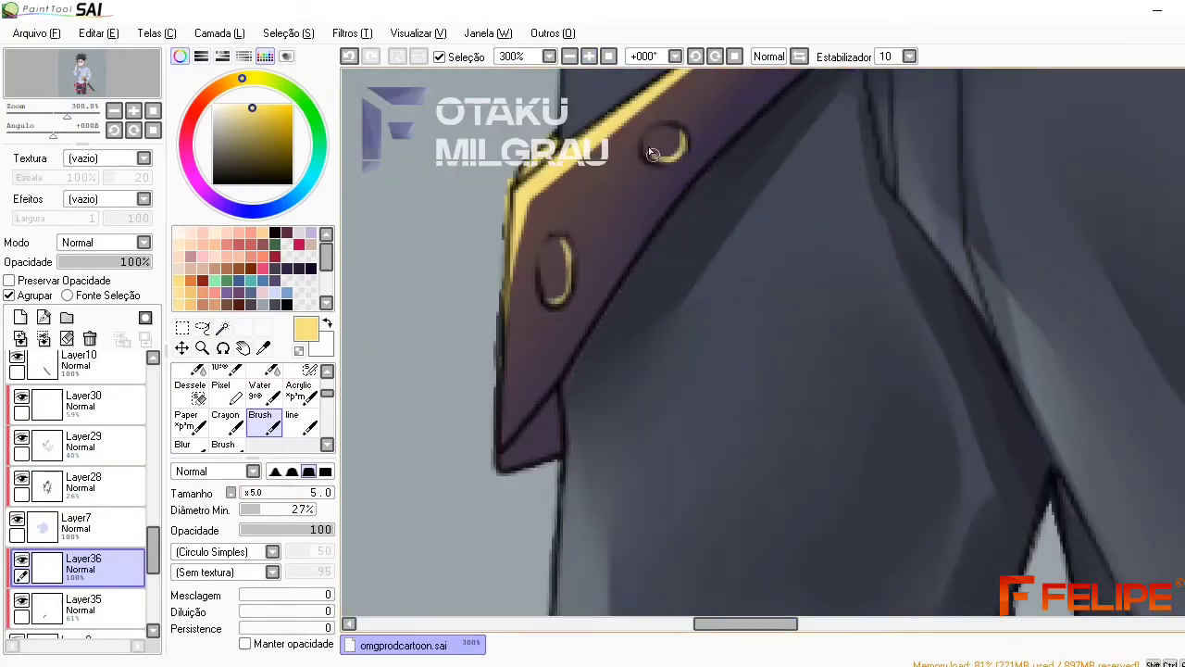
{"action": "scroll", "coordinate": [648, 146], "scroll_direction": "down", "scroll_amount": 4}
{"action": "left_click", "coordinate": [104, 262]}
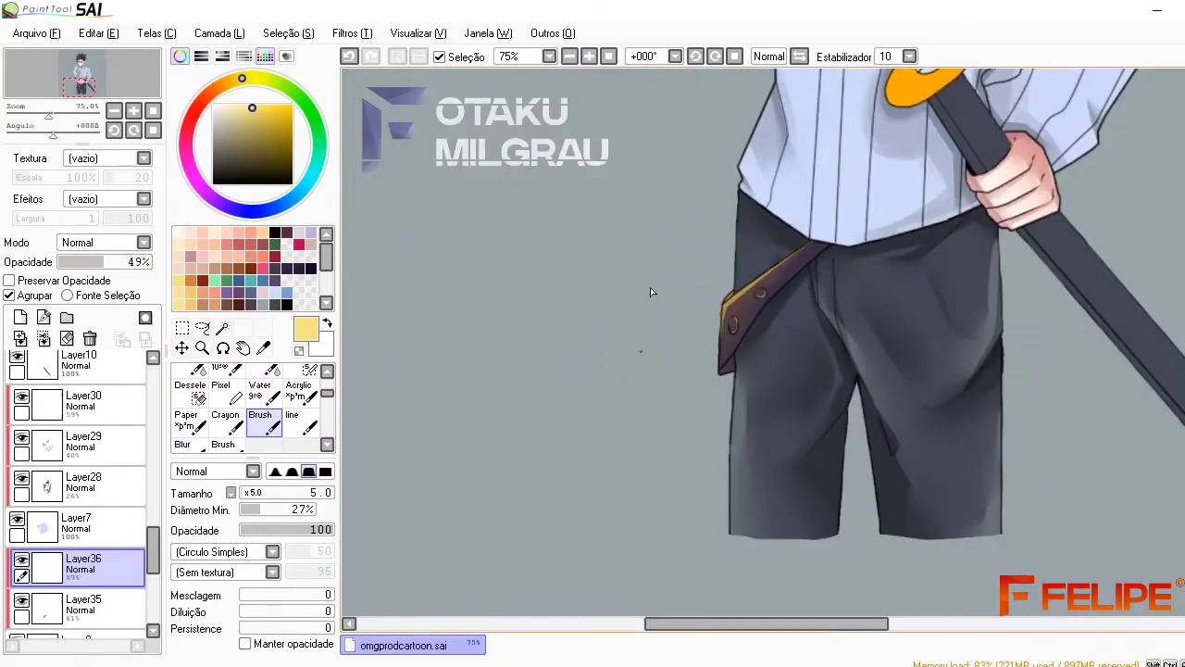
Add a clipped layer, paint a dark purple shadow on the belt with the Brush at size 60, and set the layer's opacity to 61%
{"action": "left_click", "coordinate": [20, 317]}
{"action": "left_click", "coordinate": [793, 339], "text": "alt"}
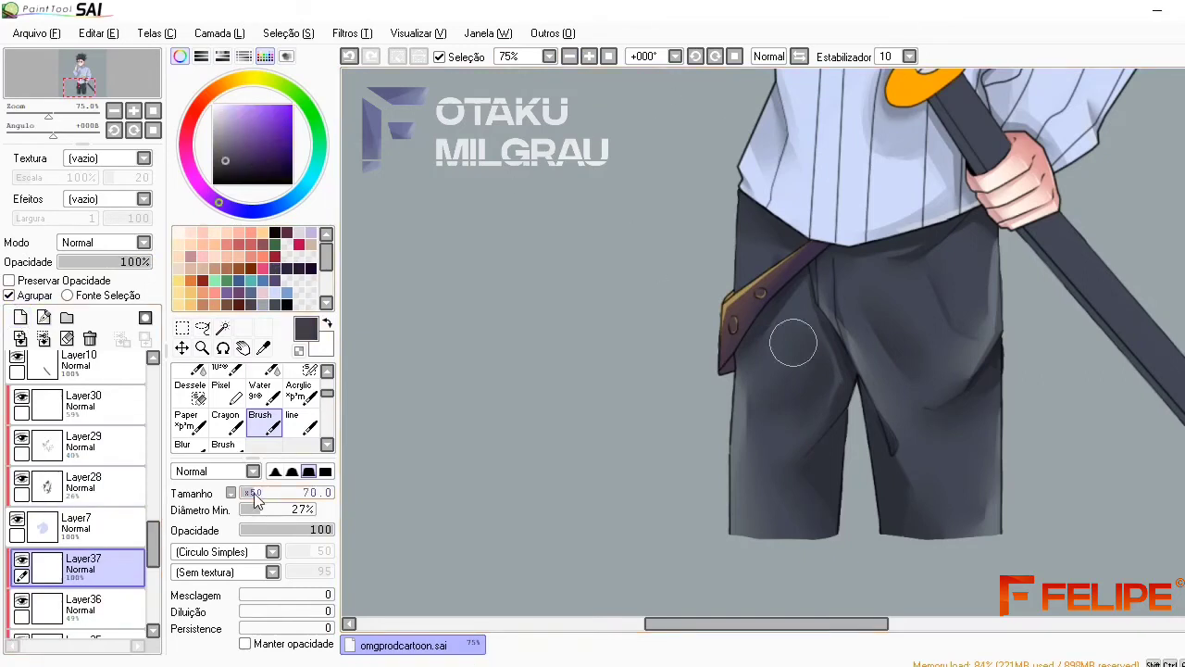
{"action": "left_click", "coordinate": [307, 264]}
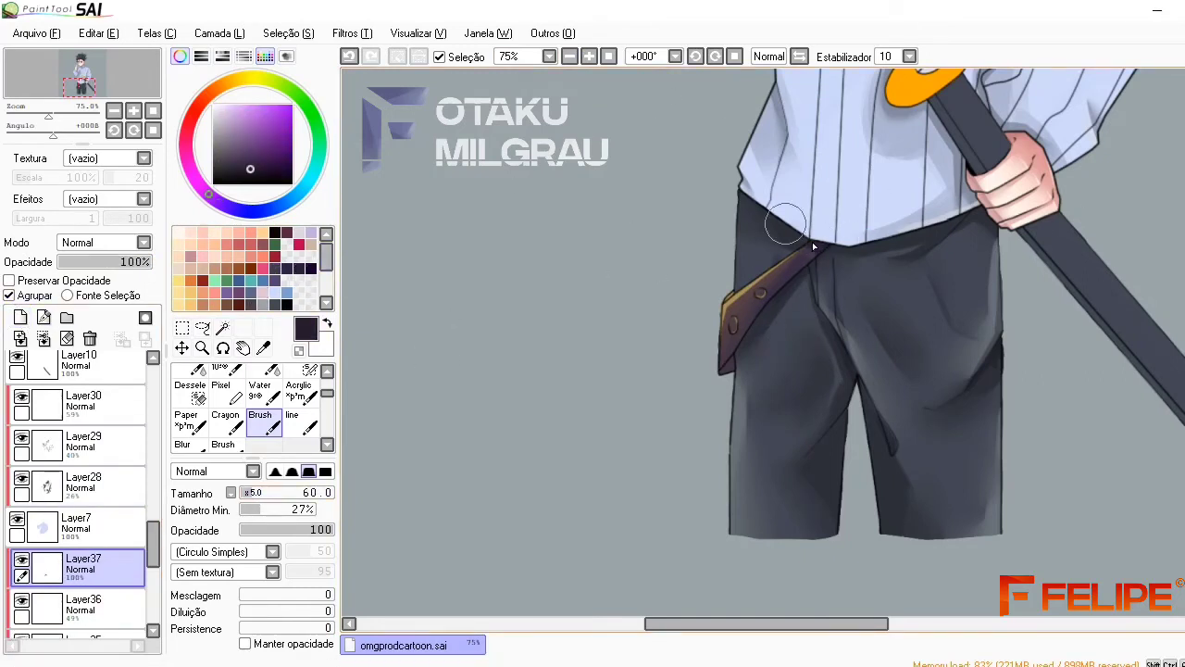
{"action": "left_click", "coordinate": [113, 262]}
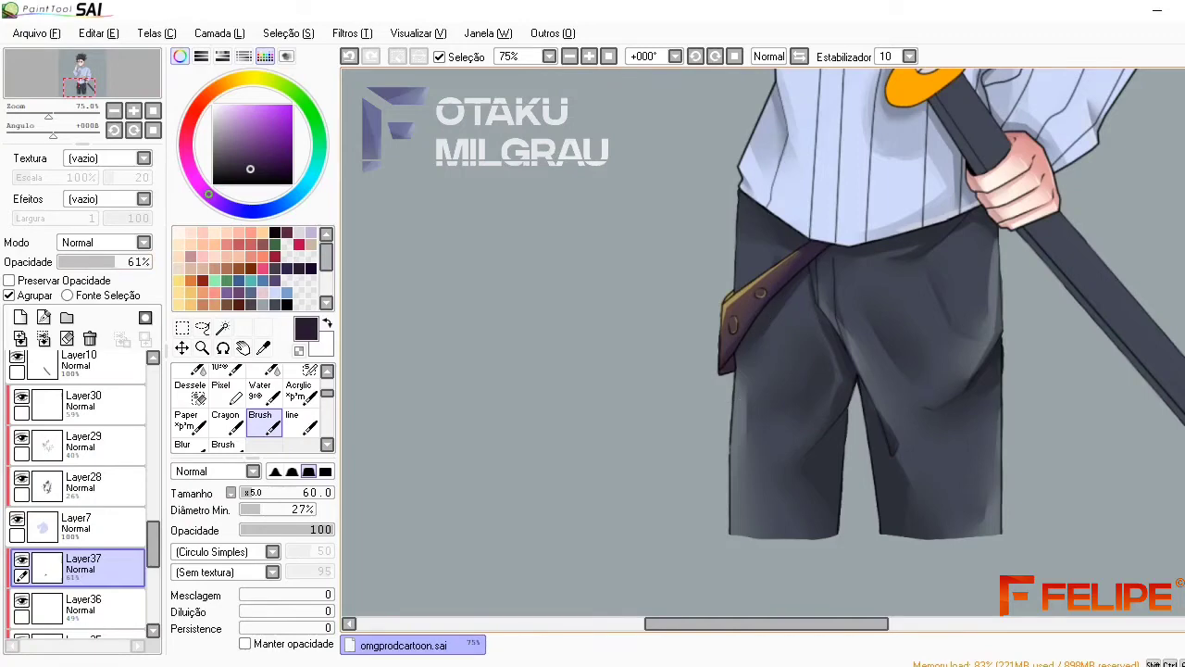
Add a clipped layer above the sword's Layer10 and choose a grey-blue colour for the blade's highlights
{"action": "scroll", "coordinate": [731, 389], "scroll_direction": "up", "scroll_amount": 3}
{"action": "left_click_drag", "start_coordinate": [746, 632], "coordinate": [802, 632]}
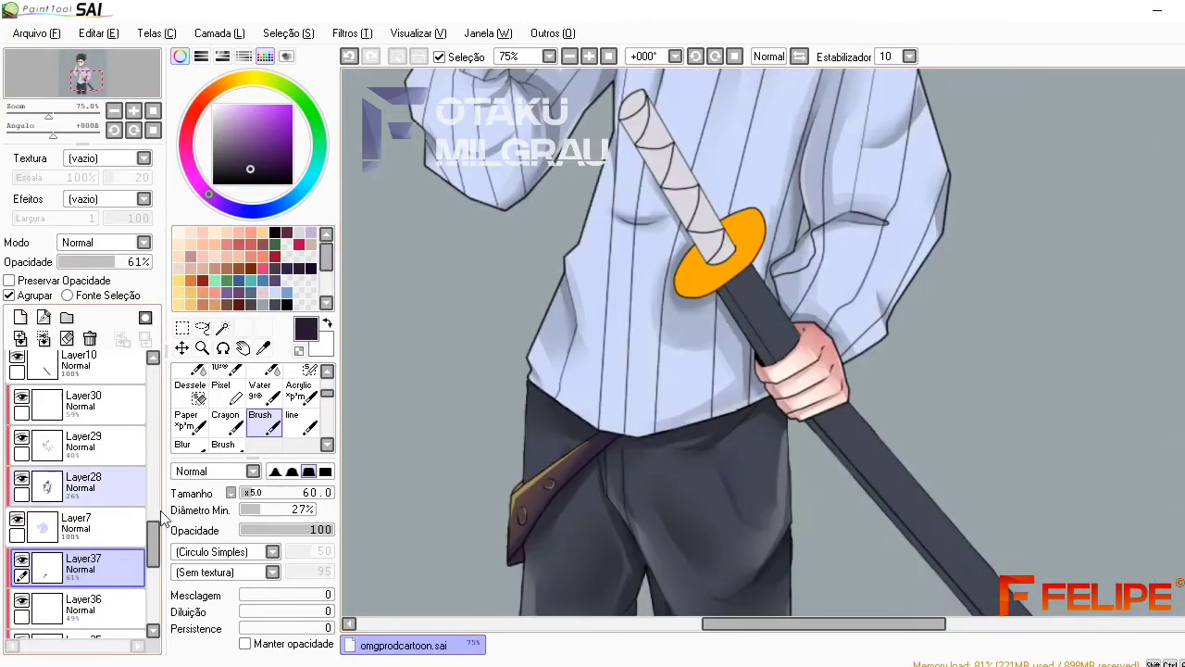
{"action": "scroll", "coordinate": [83, 463], "scroll_direction": "up", "scroll_amount": 3}
{"action": "left_click", "coordinate": [93, 489]}
{"action": "left_click", "coordinate": [44, 319]}
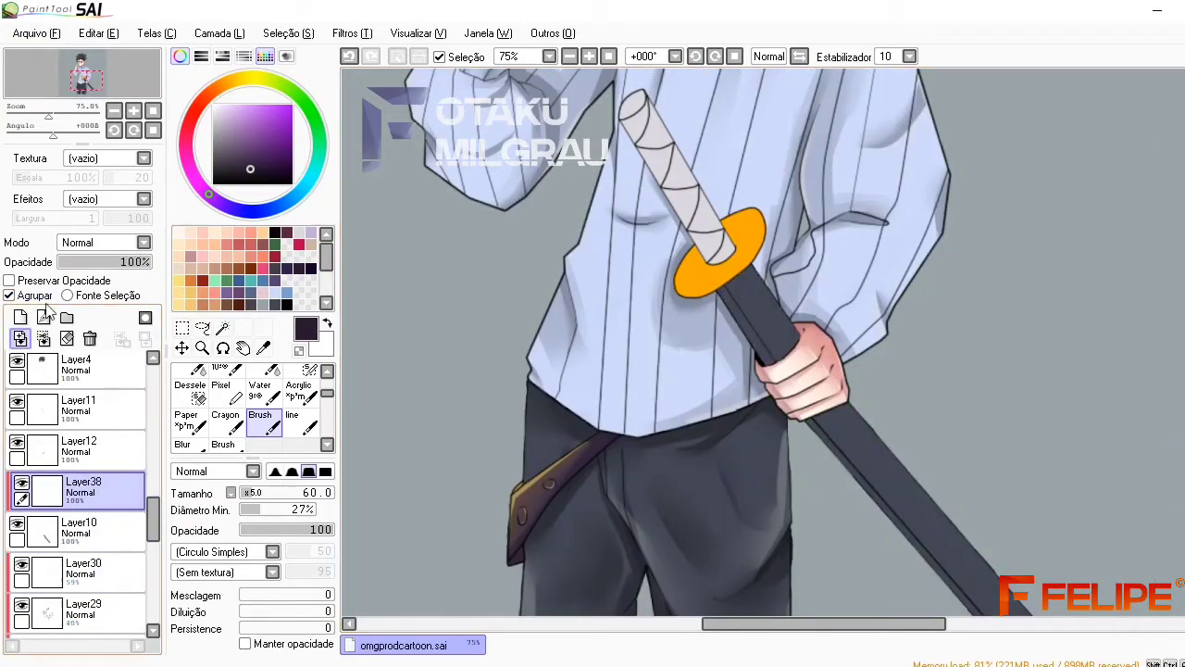
{"action": "left_click", "coordinate": [8, 294]}
{"action": "left_click", "coordinate": [267, 298]}
Toggle the background Layer1's visibility off and back on
{"action": "scroll", "coordinate": [74, 555], "scroll_direction": "down", "scroll_amount": 5}
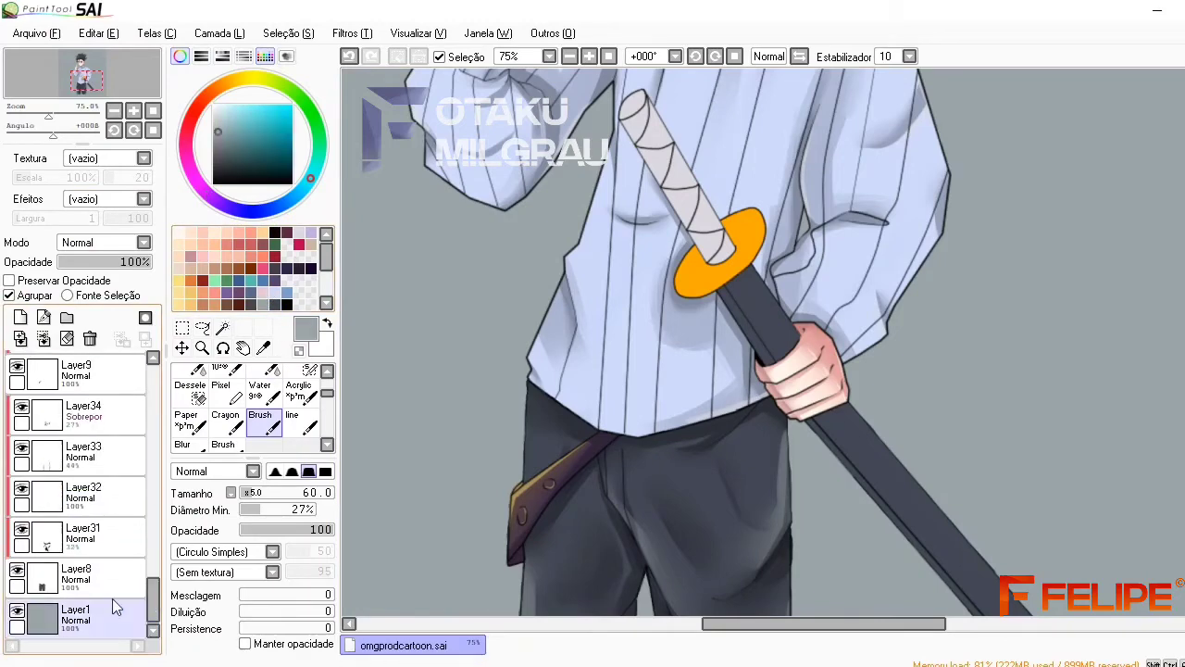
{"action": "left_click", "coordinate": [17, 611]}
{"action": "left_click", "coordinate": [589, 57]}
{"action": "left_click", "coordinate": [589, 57]}
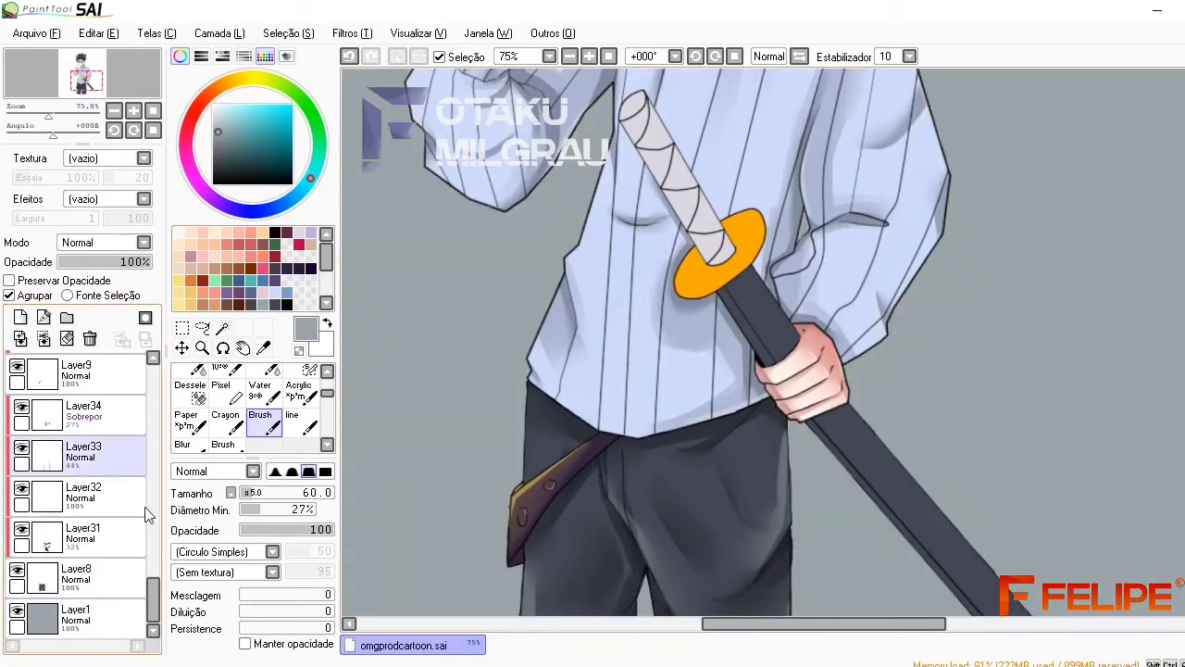
Paint grey-blue light along the blade on Layer38, blend it with the Blur brush at size 145, and set the layer's opacity to 52%
{"action": "left_click_drag", "start_coordinate": [153, 589], "coordinate": [155, 507]}
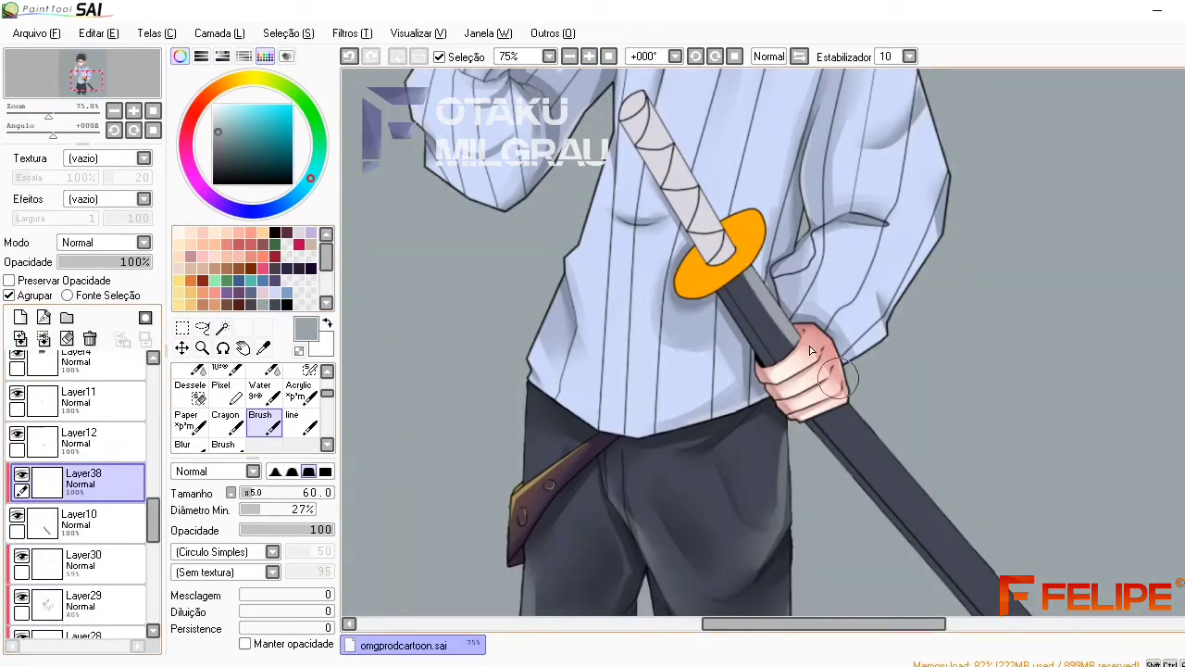
{"action": "mouse_move", "coordinate": [842, 404]}
{"action": "left_mouse_down"}
{"action": "mouse_move", "coordinate": [1004, 584]}
{"action": "mouse_move", "coordinate": [1012, 405]}
{"action": "left_mouse_up"}
{"action": "key", "text": "e"}
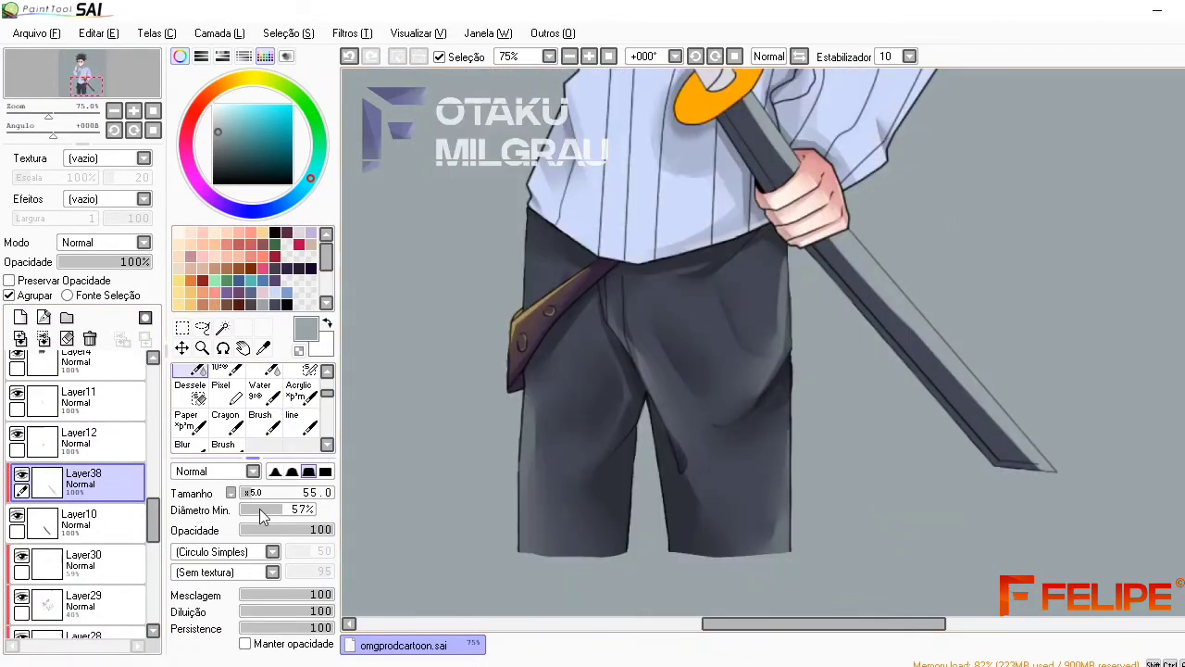
{"action": "scroll", "coordinate": [784, 162], "scroll_direction": "down", "scroll_amount": 2}
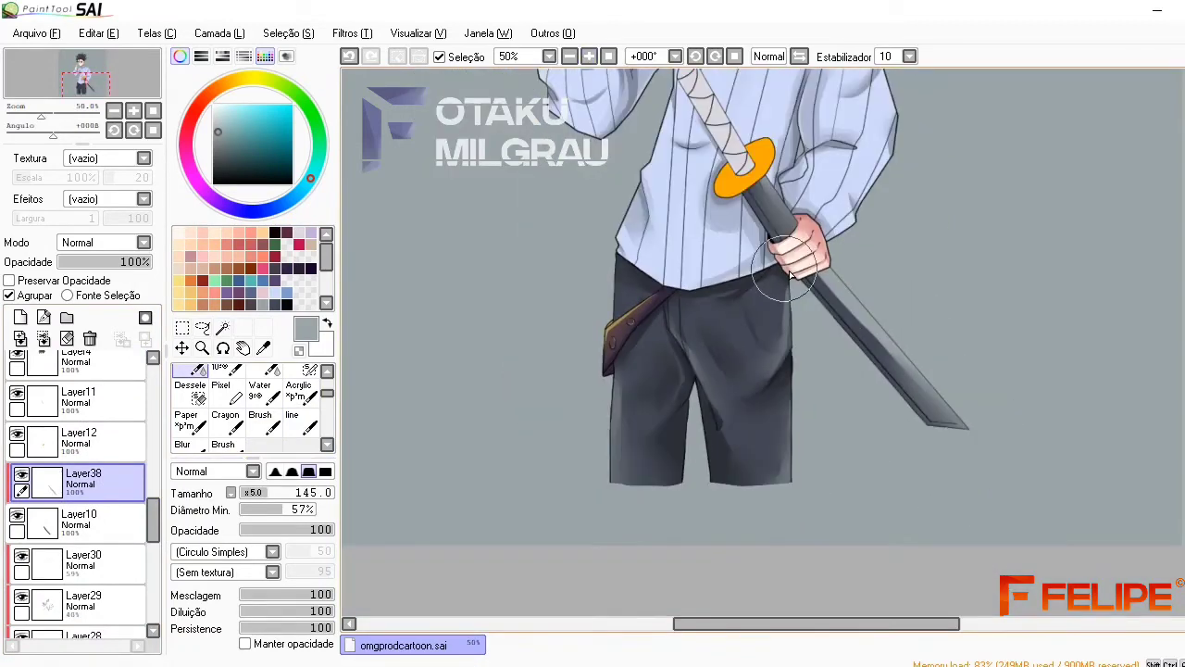
{"action": "left_click_drag", "start_coordinate": [148, 262], "coordinate": [107, 262]}
Add a clipped layer, paint dark purple shading along the blade, blend it with the Blur brush at size 145, and set the opacity to 47%
{"action": "left_click", "coordinate": [20, 318]}
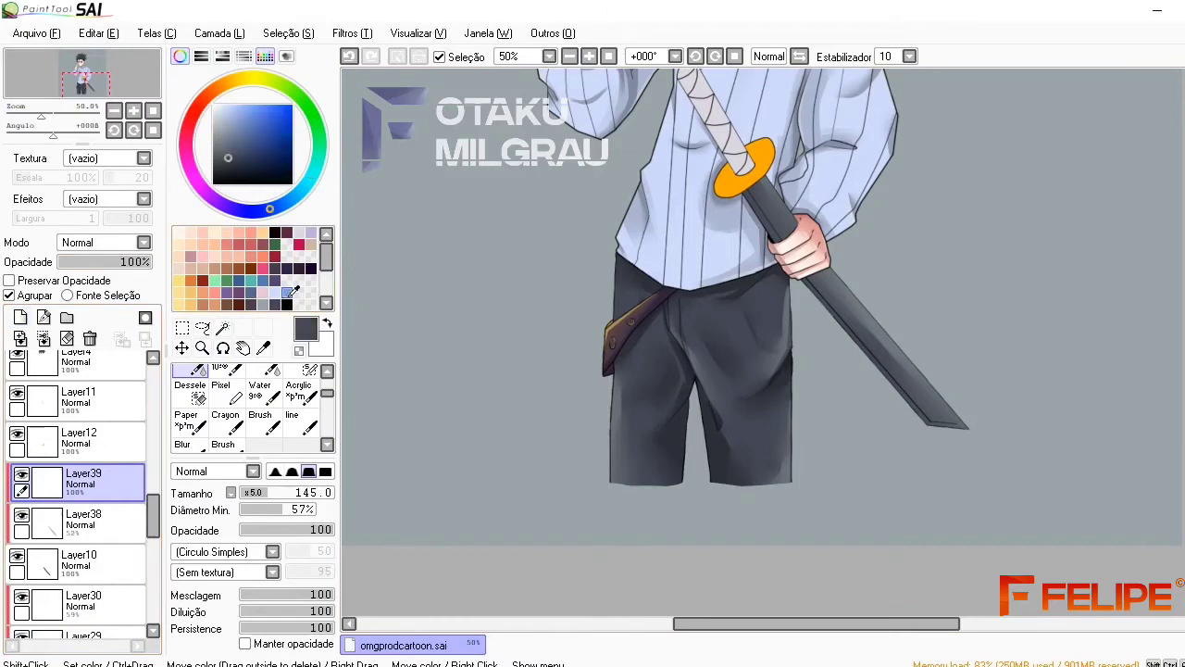
{"action": "left_click", "coordinate": [616, 263], "text": "alt"}
{"action": "left_click", "coordinate": [285, 428]}
{"action": "left_click", "coordinate": [260, 421]}
{"action": "mouse_move", "coordinate": [746, 190]}
{"action": "left_mouse_down"}
{"action": "mouse_move", "coordinate": [727, 218]}
{"action": "mouse_move", "coordinate": [732, 159]}
{"action": "mouse_move", "coordinate": [840, 248]}
{"action": "mouse_move", "coordinate": [833, 338]}
{"action": "mouse_move", "coordinate": [963, 430]}
{"action": "left_mouse_up"}
{"action": "left_click", "coordinate": [193, 371]}
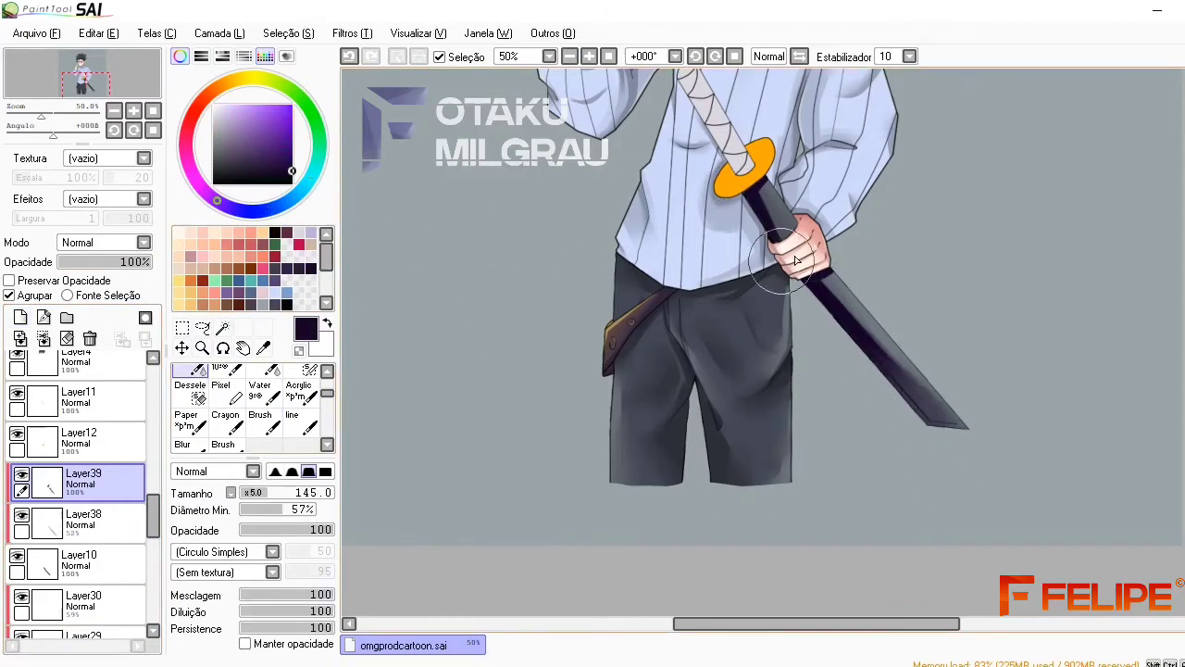
{"action": "left_click", "coordinate": [100, 262]}
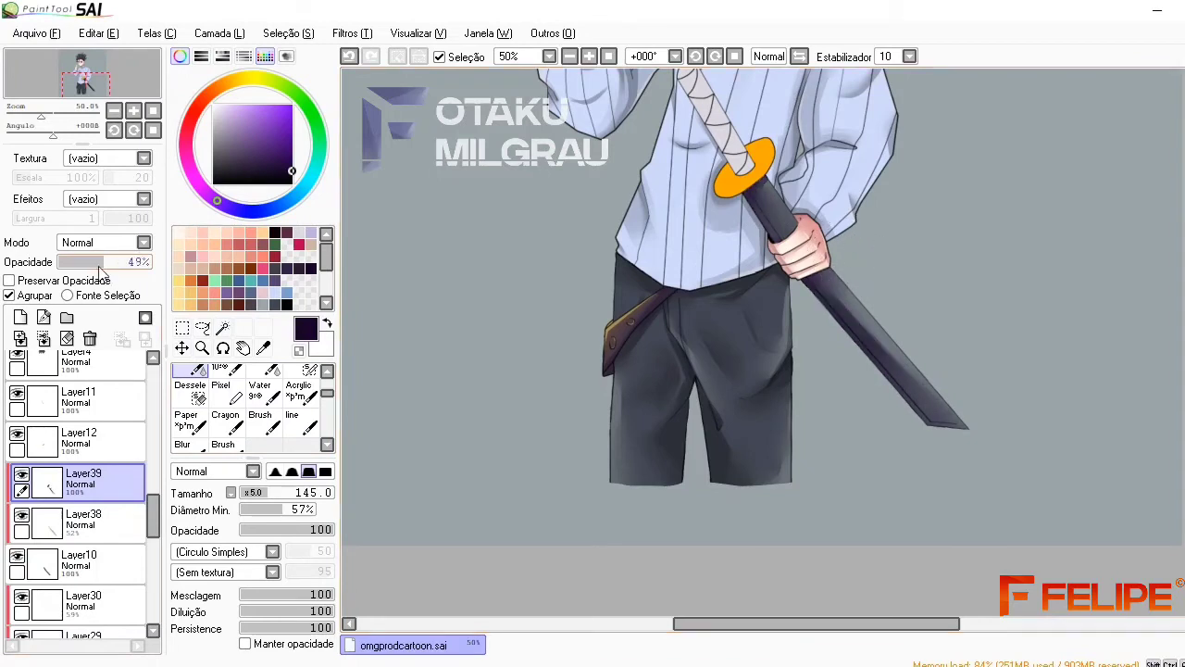
Add a clipped layer above Layer39 and choose a pale lilac-grey colour with the Brush at size 60
{"action": "left_click", "coordinate": [260, 421]}
{"action": "left_click", "coordinate": [590, 58]}
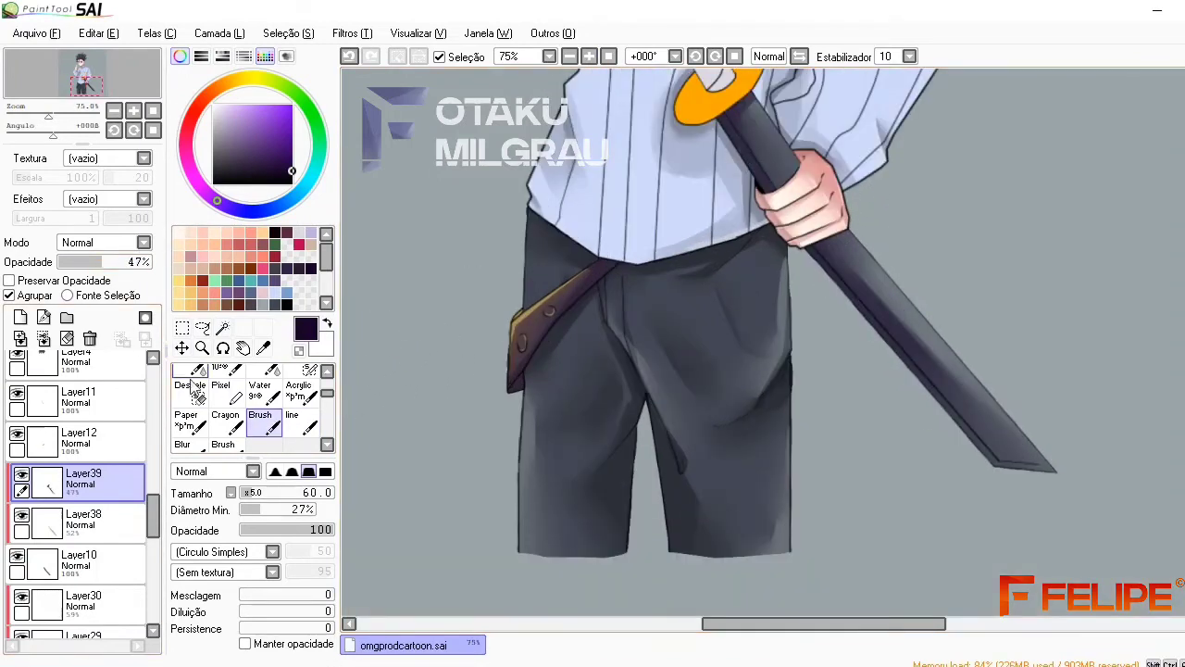
{"action": "left_click", "coordinate": [84, 518]}
{"action": "left_click", "coordinate": [812, 171], "text": "alt"}
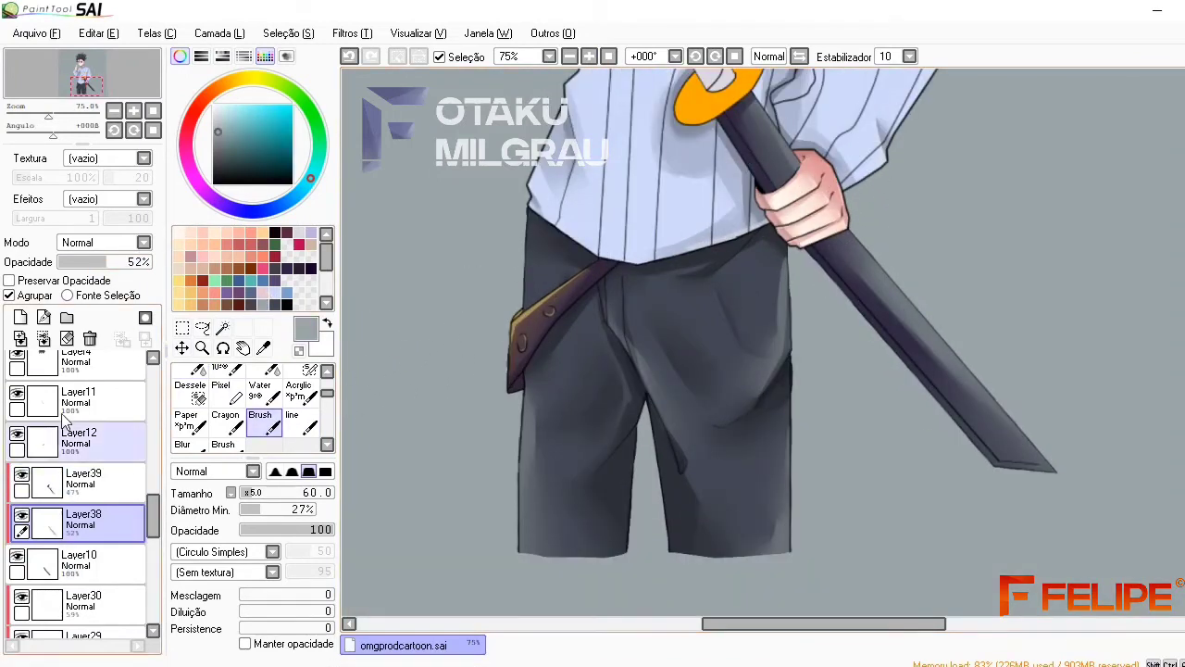
{"action": "left_click", "coordinate": [20, 317]}
{"action": "left_click", "coordinate": [312, 261]}
Try painting two pale diagonal reflection streaks across the sword blade, and undo them
{"action": "left_click_drag", "start_coordinate": [875, 246], "coordinate": [926, 389]}
{"action": "left_click_drag", "start_coordinate": [967, 368], "coordinate": [998, 467]}
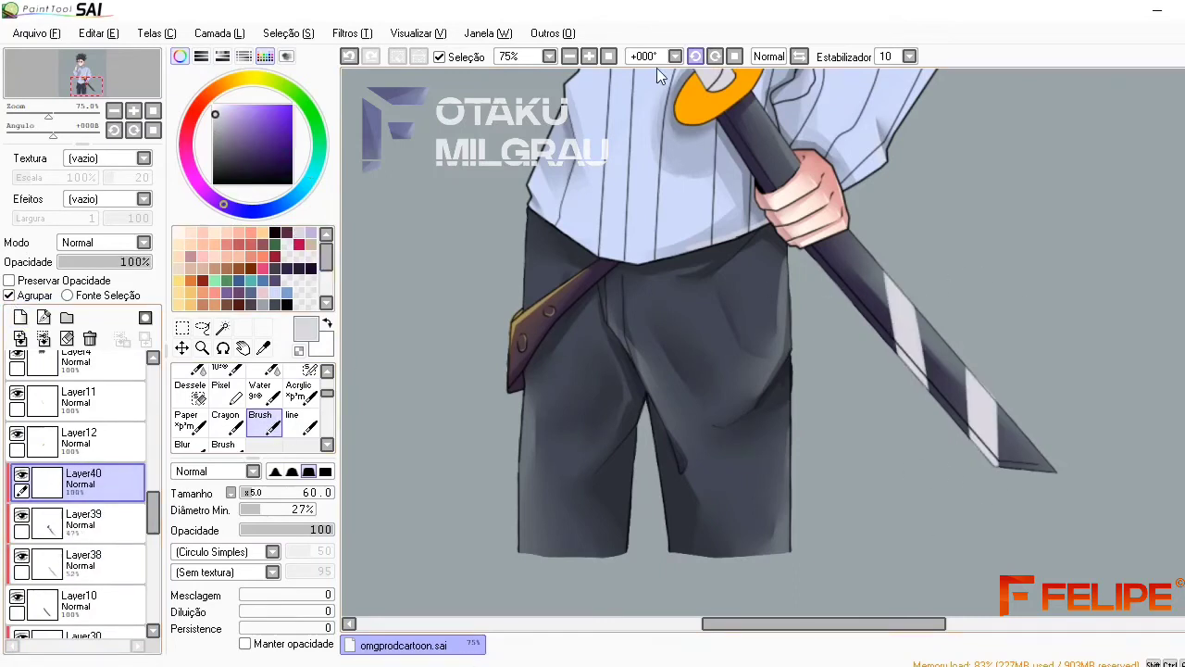
{"action": "left_click", "coordinate": [570, 57]}
{"action": "left_click", "coordinate": [569, 57]}
{"action": "left_click", "coordinate": [349, 57]}
Paint a thin pale highlight along the blade's outer edge and tip with the Brush at size 60 and soften it with Blur at size 70
{"action": "left_click", "coordinate": [588, 56]}
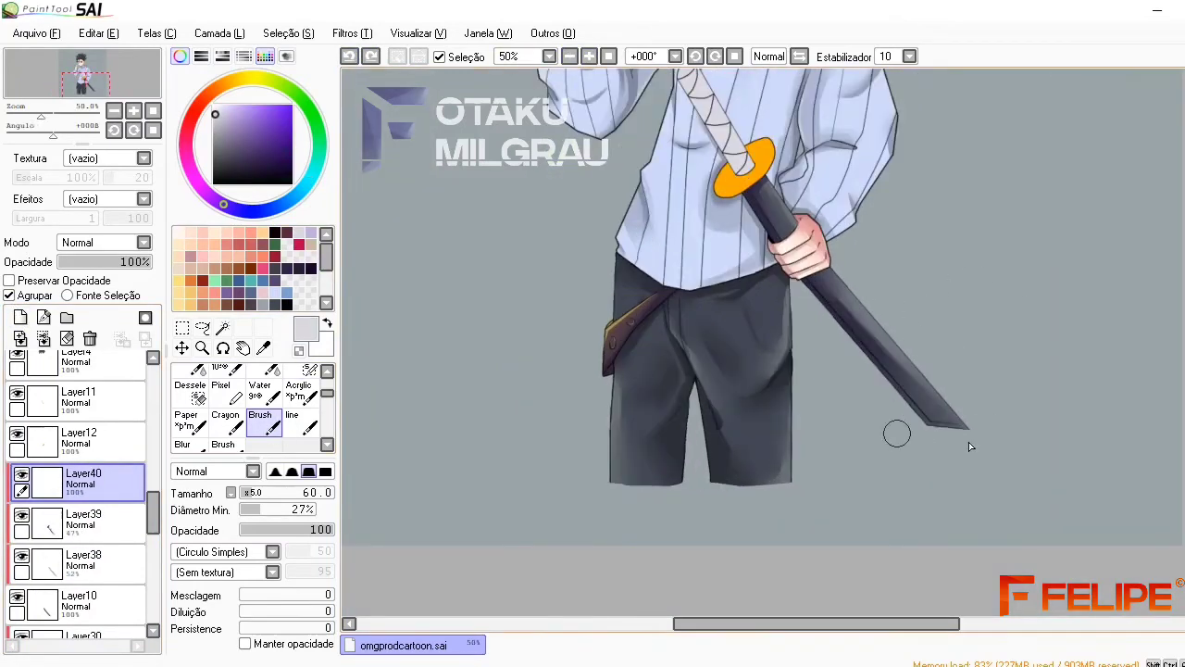
{"action": "scroll", "coordinate": [879, 225], "scroll_direction": "up", "scroll_amount": 1}
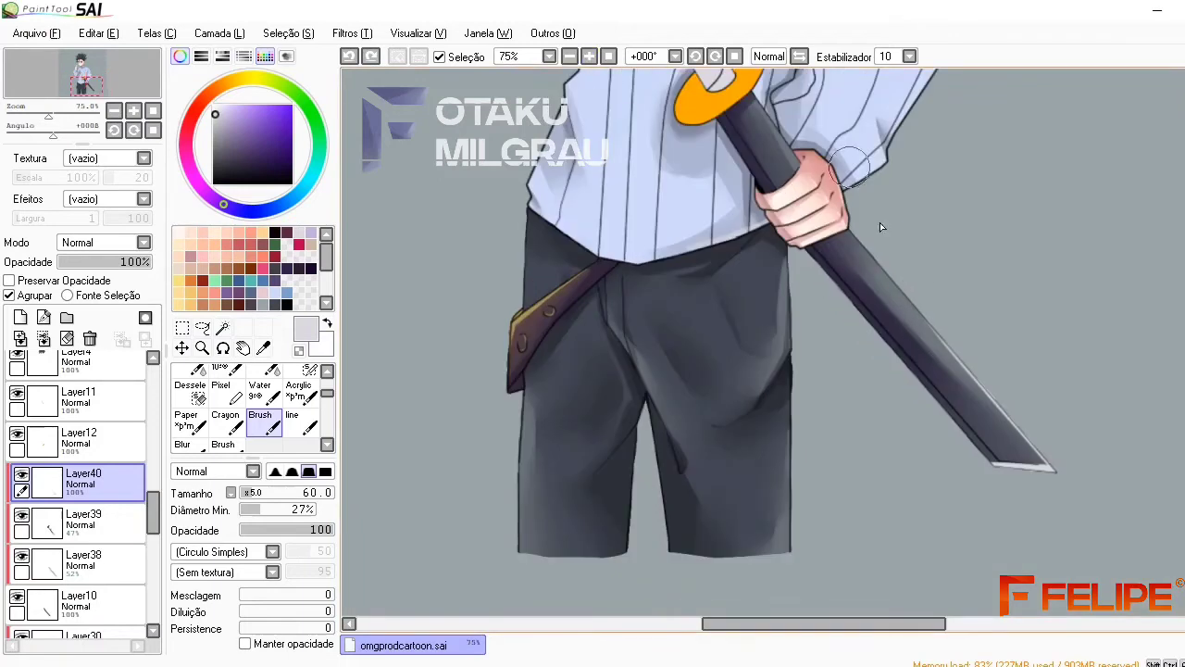
{"action": "scroll", "coordinate": [250, 407], "scroll_direction": "up", "scroll_amount": 2}
{"action": "left_click", "coordinate": [182, 435]}
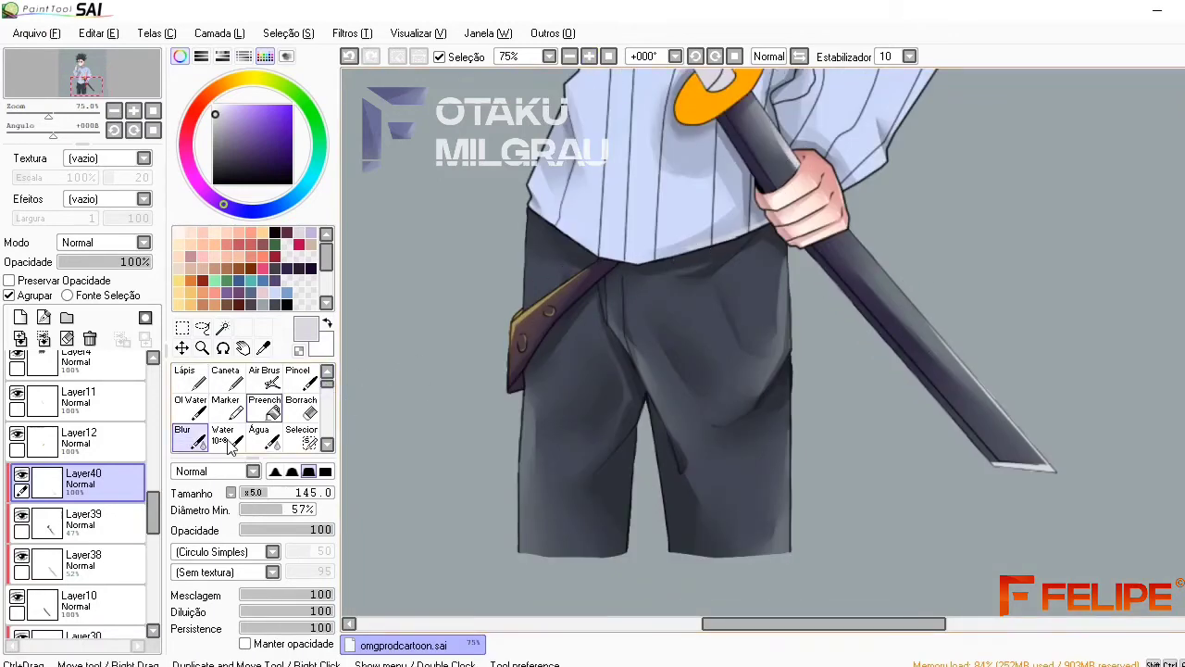
{"action": "left_click", "coordinate": [261, 491]}
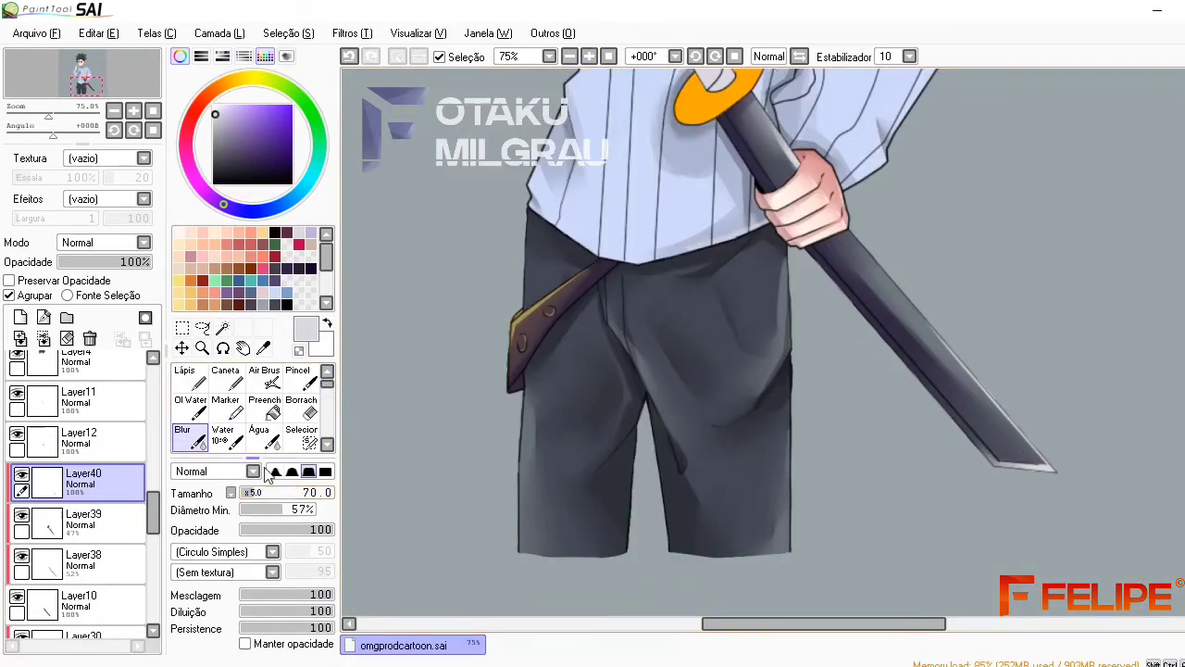
Try a pale highlight along the blade's trouser-side edge with the Brush at size 60, blended with Blur at size 70, and undo it
{"action": "scroll", "coordinate": [250, 408], "scroll_direction": "up", "scroll_amount": 2}
{"action": "left_click", "coordinate": [260, 414]}
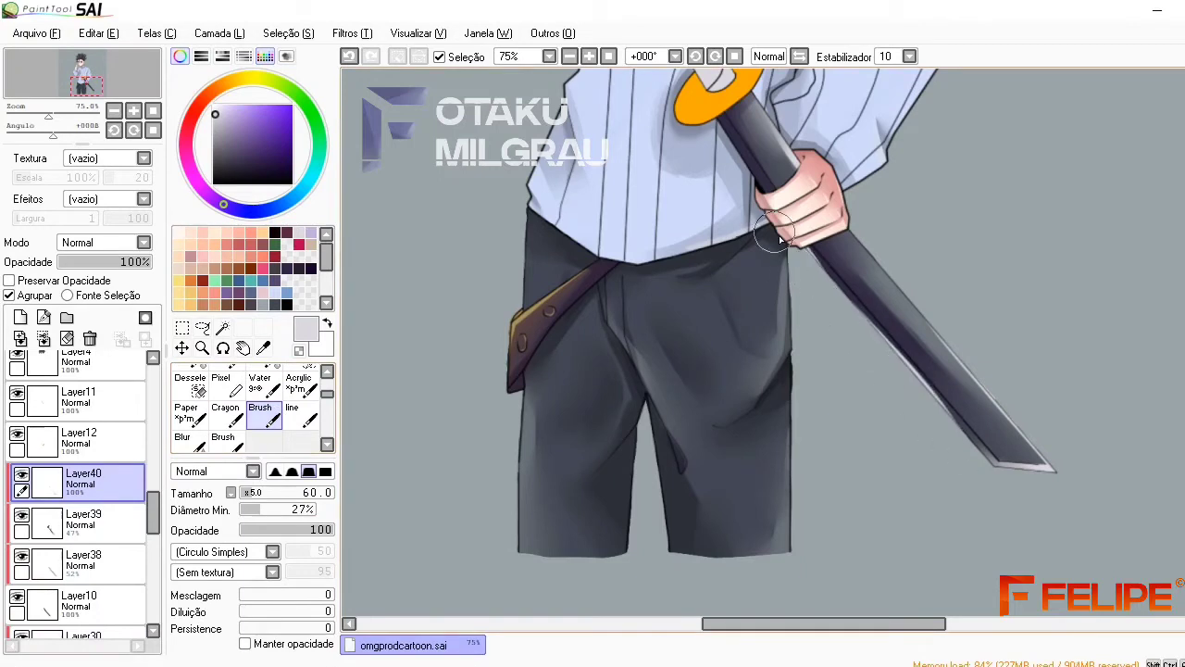
{"action": "scroll", "coordinate": [199, 408], "scroll_direction": "up", "scroll_amount": 2}
{"action": "left_click", "coordinate": [196, 406]}
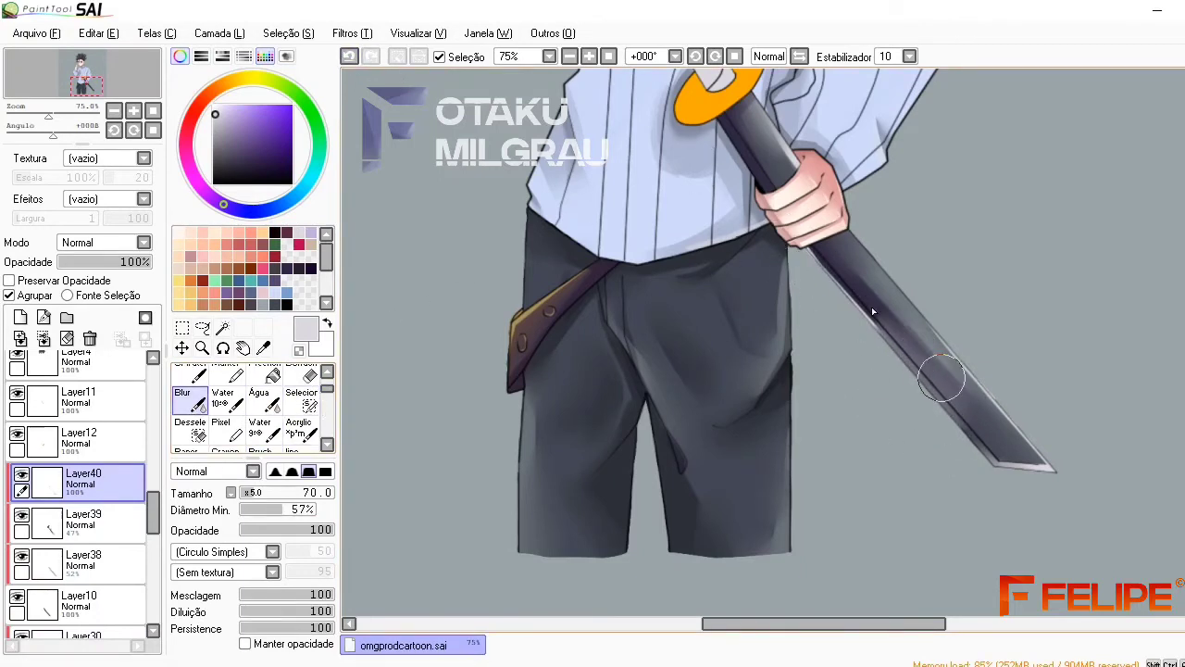
{"action": "left_click", "coordinate": [348, 56]}
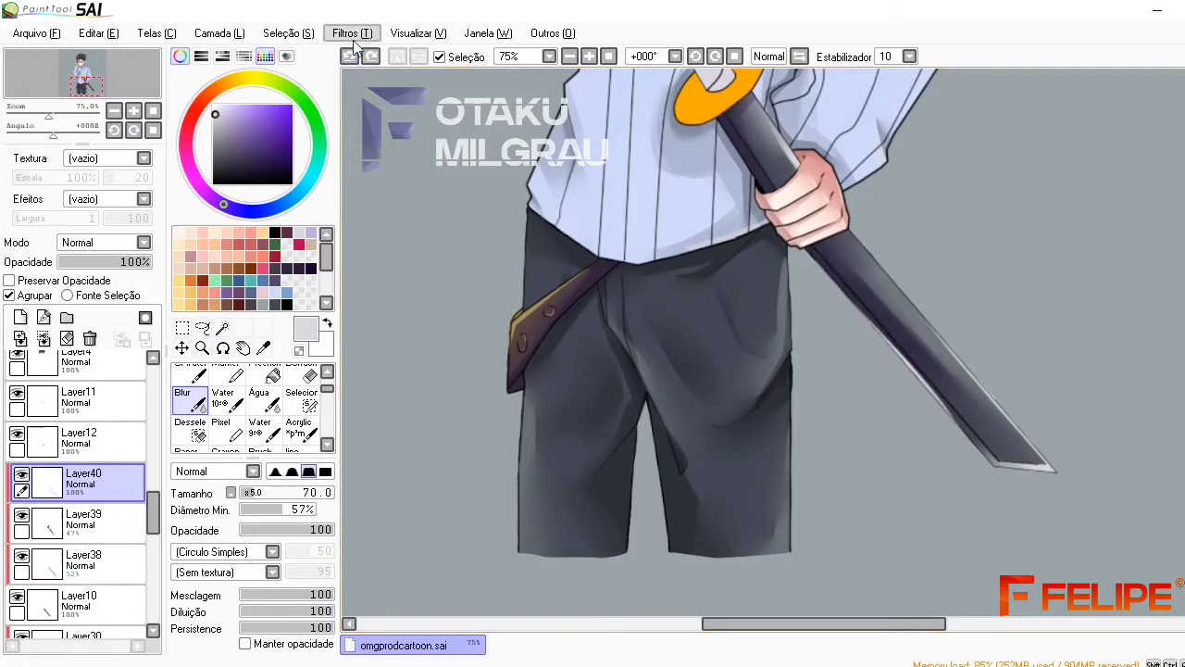
{"action": "scroll", "coordinate": [326, 400], "scroll_direction": "down", "scroll_amount": 1}
{"action": "left_click", "coordinate": [260, 435]}
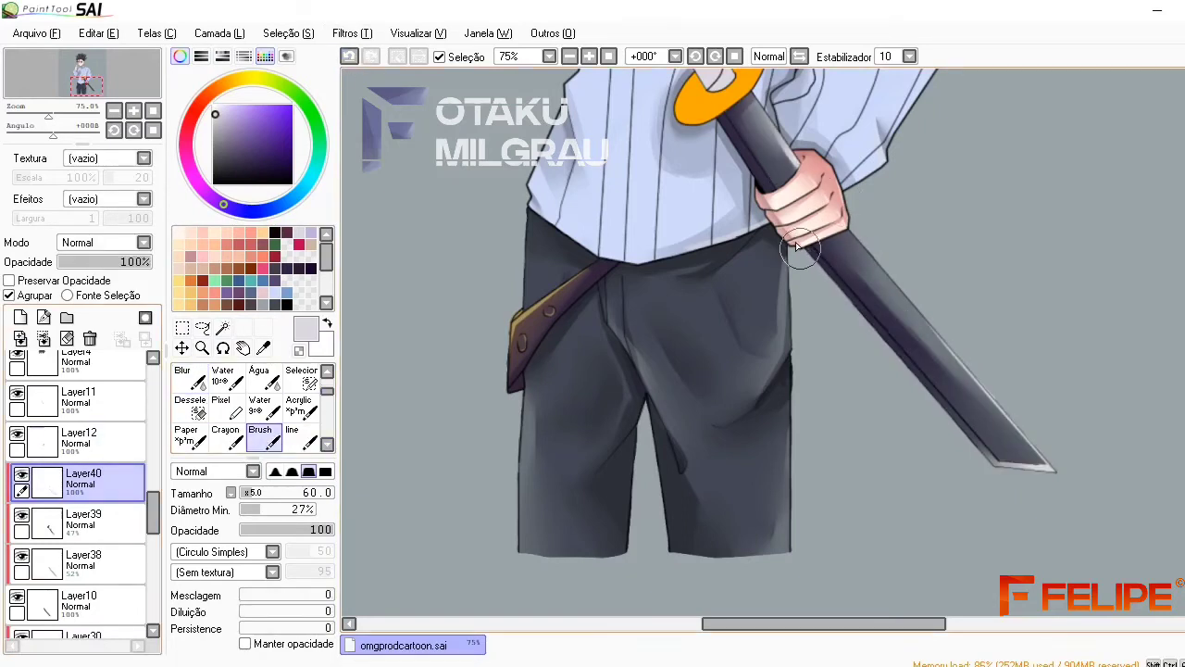
{"action": "scroll", "coordinate": [803, 250], "scroll_direction": "up", "scroll_amount": 1}
{"action": "key", "text": "ctrl+z"}
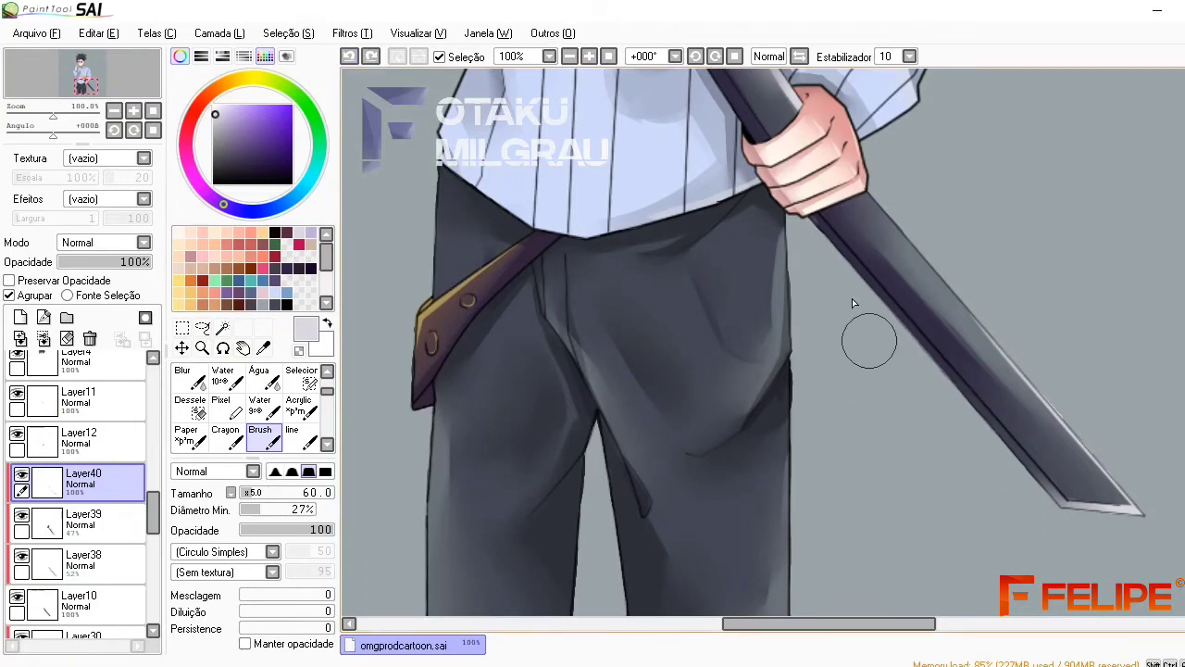
Paint a wide pale lilac-grey reflection band across the middle of the sword blade with the Brush at size 45
{"action": "key", "text": "ctrl+y"}
{"action": "key", "text": "ctrl+z"}
{"action": "key", "text": "ctrl+y"}
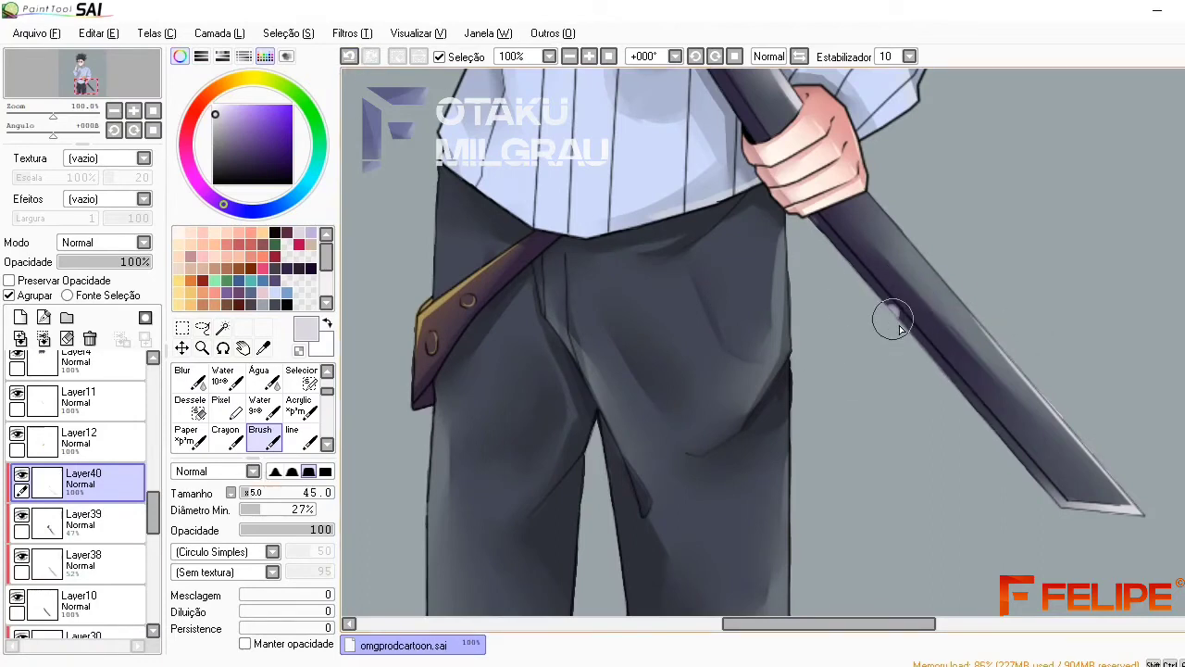
{"action": "mouse_move", "coordinate": [894, 322]}
{"action": "left_mouse_down"}
{"action": "mouse_move", "coordinate": [879, 296]}
{"action": "mouse_move", "coordinate": [1013, 299]}
{"action": "left_mouse_up"}
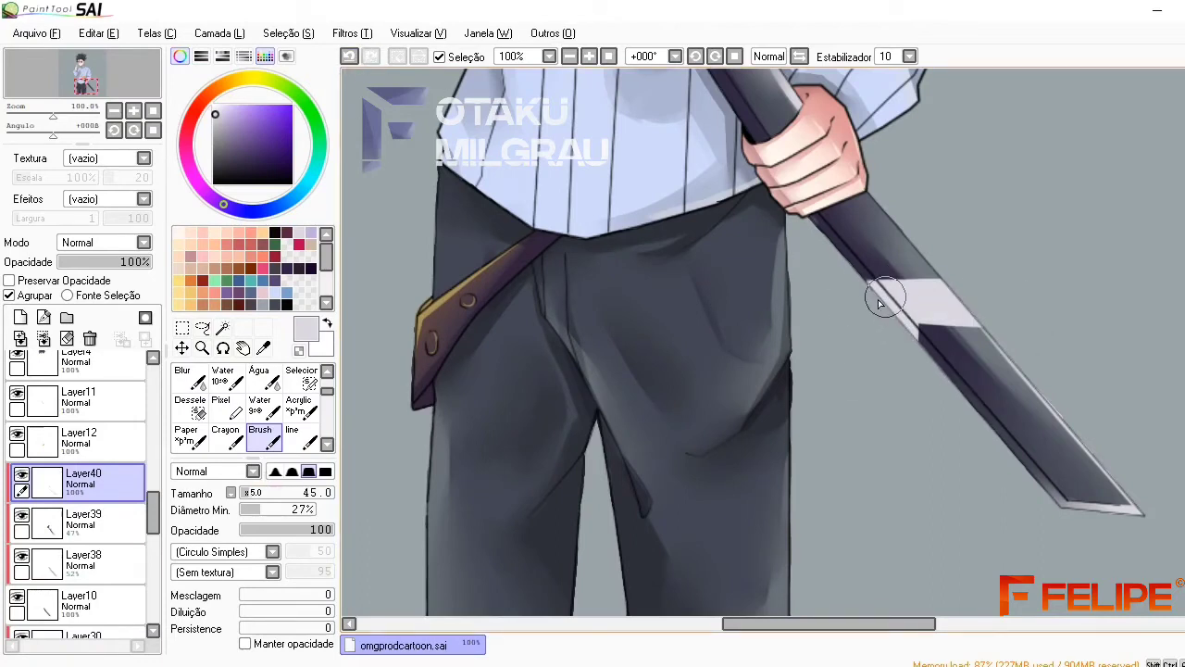
{"action": "scroll", "coordinate": [310, 398], "scroll_direction": "up", "scroll_amount": 2}
{"action": "left_click", "coordinate": [305, 405]}
{"action": "scroll", "coordinate": [319, 408], "scroll_direction": "down", "scroll_amount": 2}
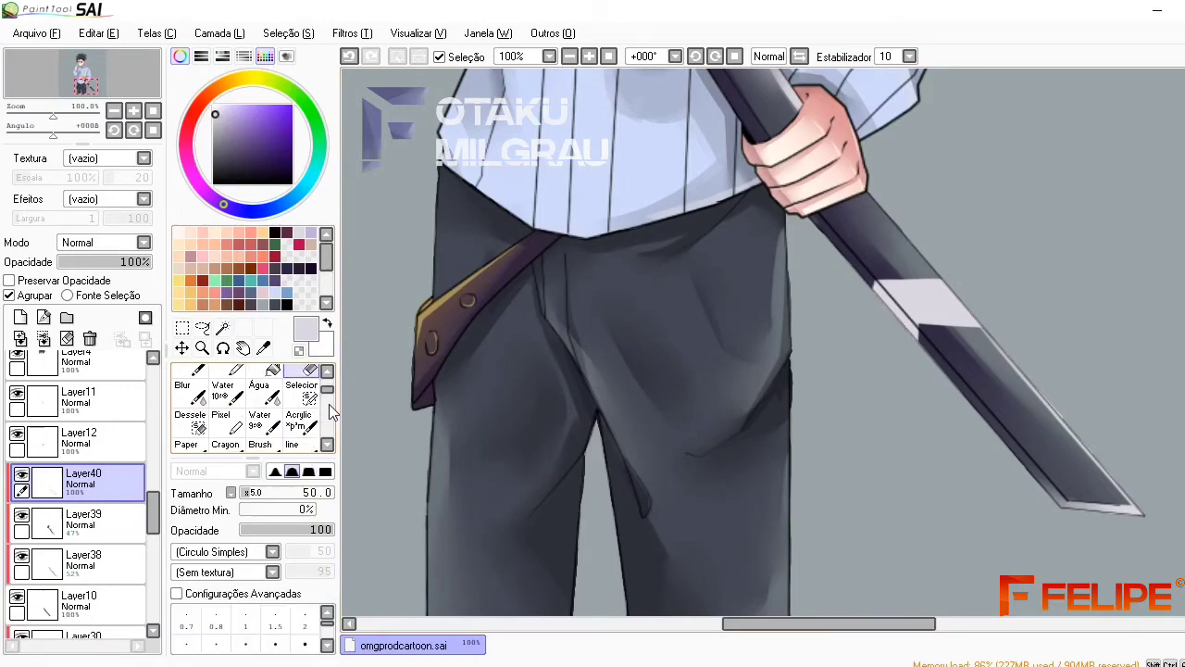
{"action": "scroll", "coordinate": [324, 412], "scroll_direction": "down", "scroll_amount": 1}
{"action": "left_click", "coordinate": [260, 407]}
Trim the blade's reflection band with the eraser at size 50 and blend it into a soft glint with Blur at size 70
{"action": "left_click", "coordinate": [569, 56]}
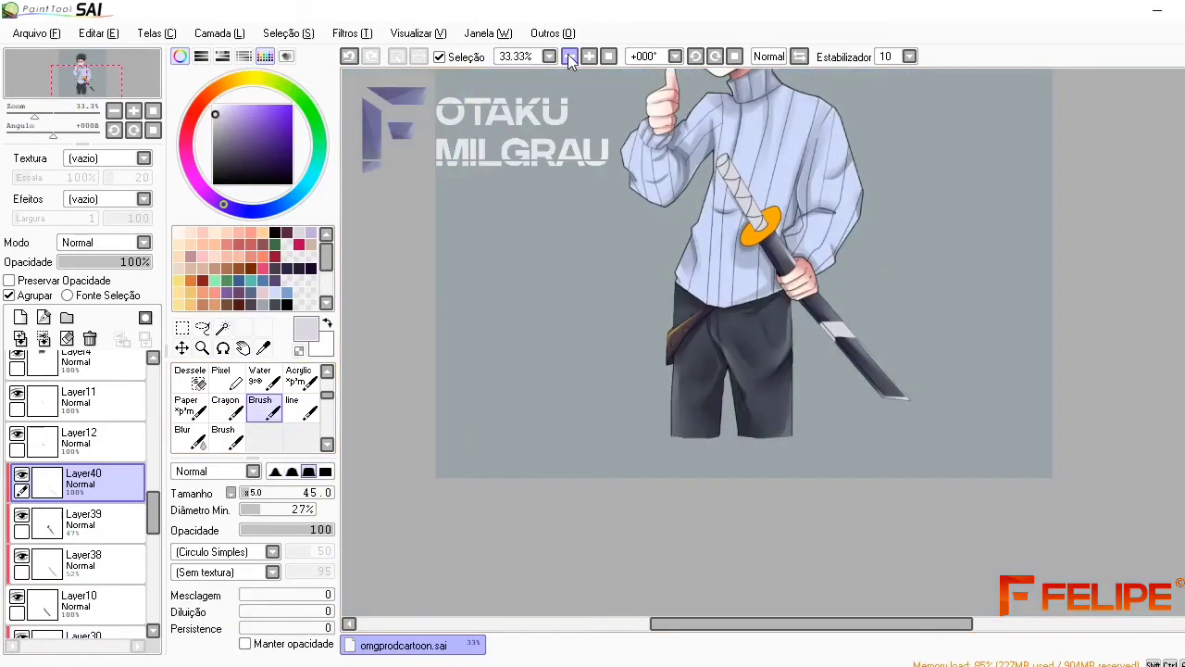
{"action": "left_click", "coordinate": [589, 56]}
{"action": "scroll", "coordinate": [329, 398], "scroll_direction": "up", "scroll_amount": 2}
{"action": "left_click", "coordinate": [301, 375]}
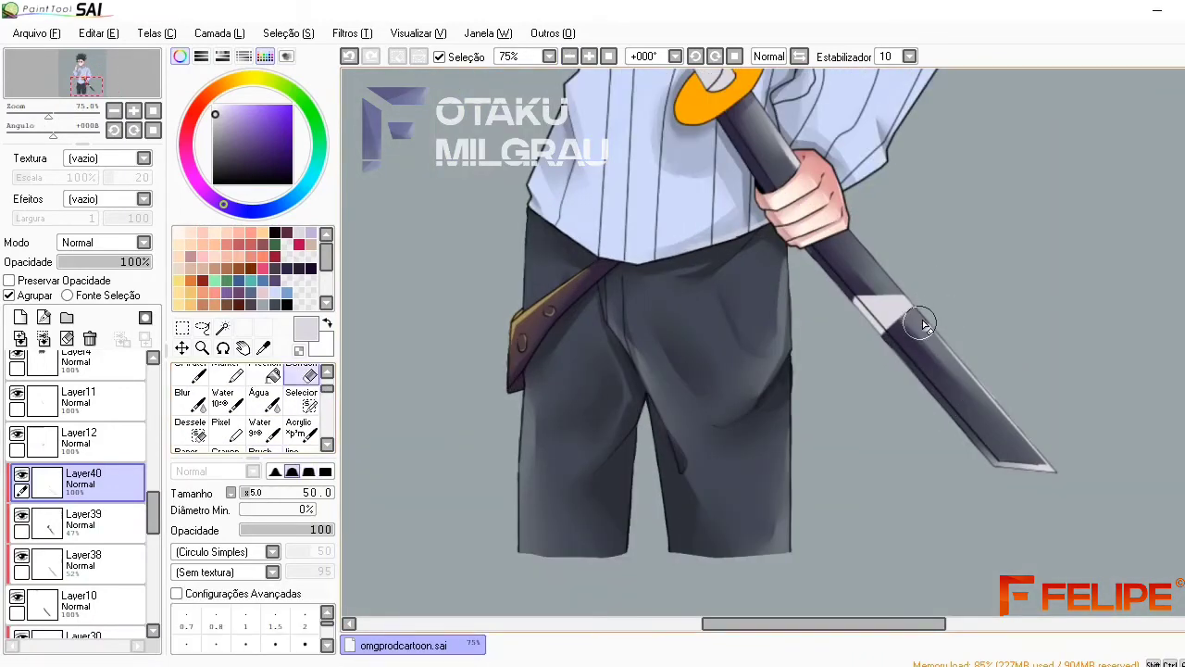
{"action": "mouse_move", "coordinate": [923, 326]}
{"action": "left_mouse_down"}
{"action": "mouse_move", "coordinate": [865, 291]}
{"action": "mouse_move", "coordinate": [938, 257]}
{"action": "mouse_move", "coordinate": [930, 310]}
{"action": "mouse_move", "coordinate": [894, 300]}
{"action": "left_mouse_up"}
{"action": "left_click", "coordinate": [182, 398]}
{"action": "scroll", "coordinate": [894, 300], "scroll_direction": "up", "scroll_amount": 1}
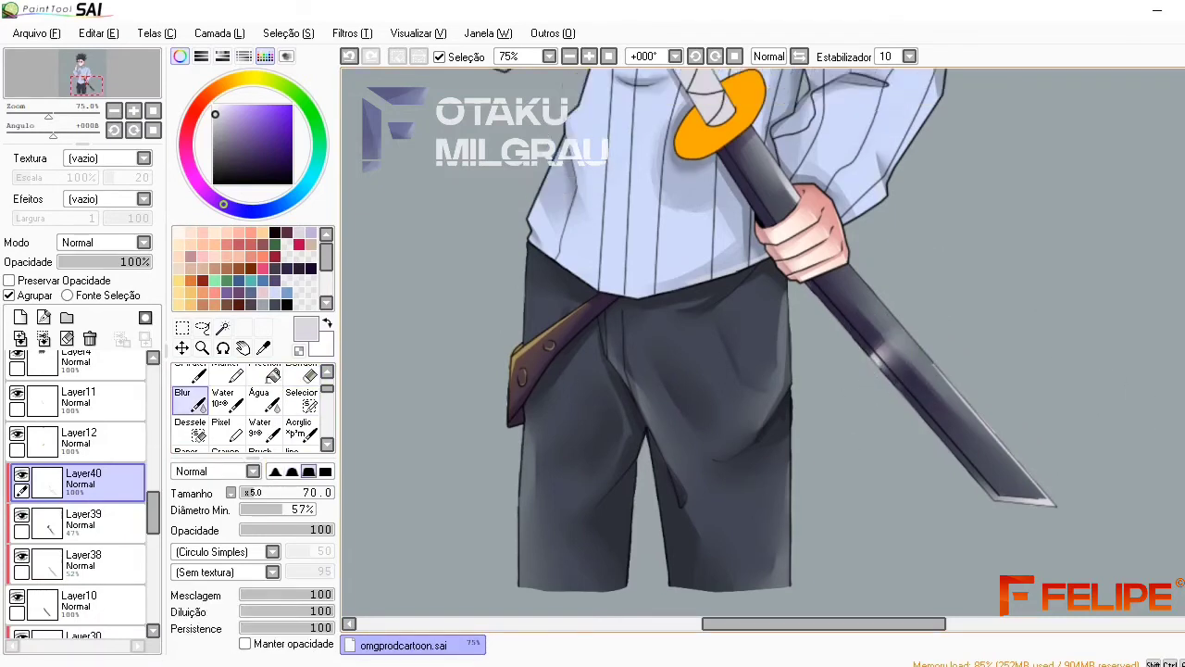
Add a clipped layer above Layer12 and paint a pale yellow guard highlight with the Brush at size 45, softened with Blur at size 70
{"action": "scroll", "coordinate": [741, 343], "scroll_direction": "up", "scroll_amount": 5}
{"action": "left_click", "coordinate": [46, 445]}
{"action": "left_click", "coordinate": [21, 316]}
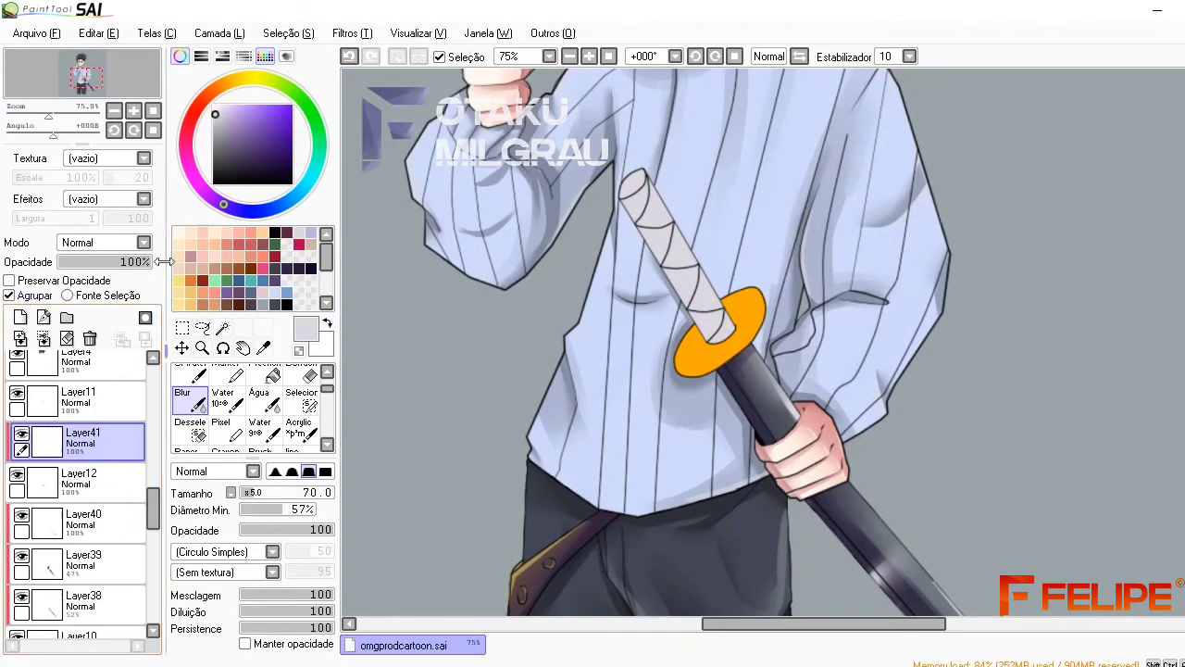
{"action": "left_click", "coordinate": [194, 256]}
{"action": "scroll", "coordinate": [278, 408], "scroll_direction": "down", "scroll_amount": 2}
{"action": "left_click", "coordinate": [260, 398]}
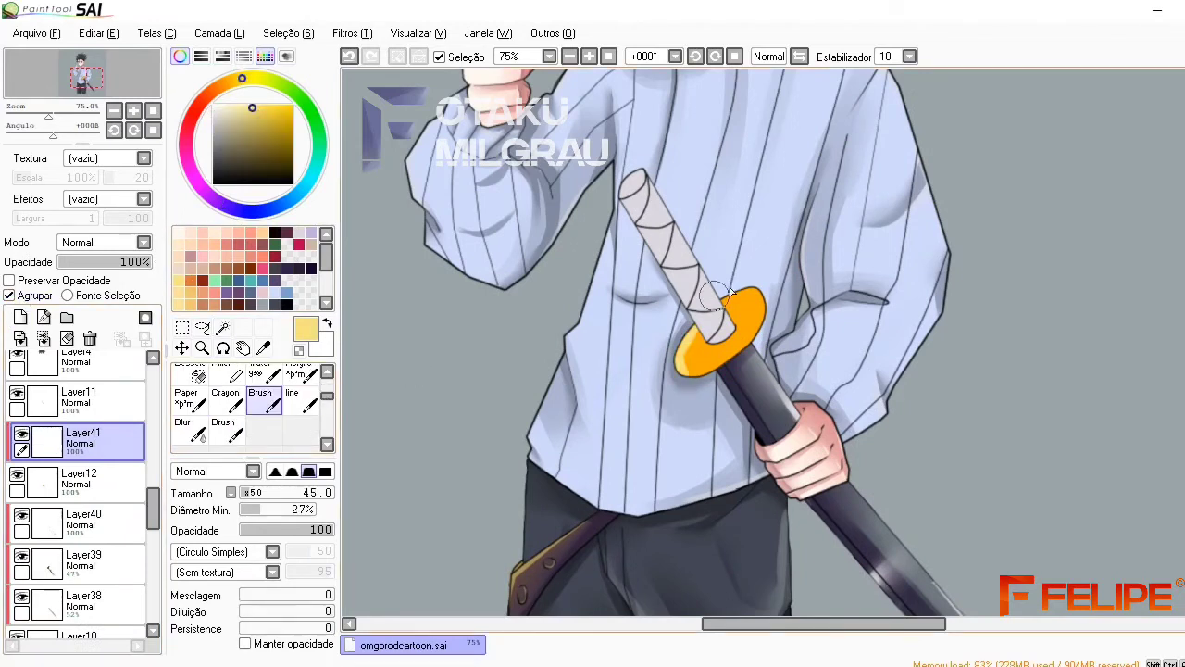
{"action": "scroll", "coordinate": [226, 380], "scroll_direction": "up", "scroll_amount": 2}
{"action": "left_click", "coordinate": [182, 410]}
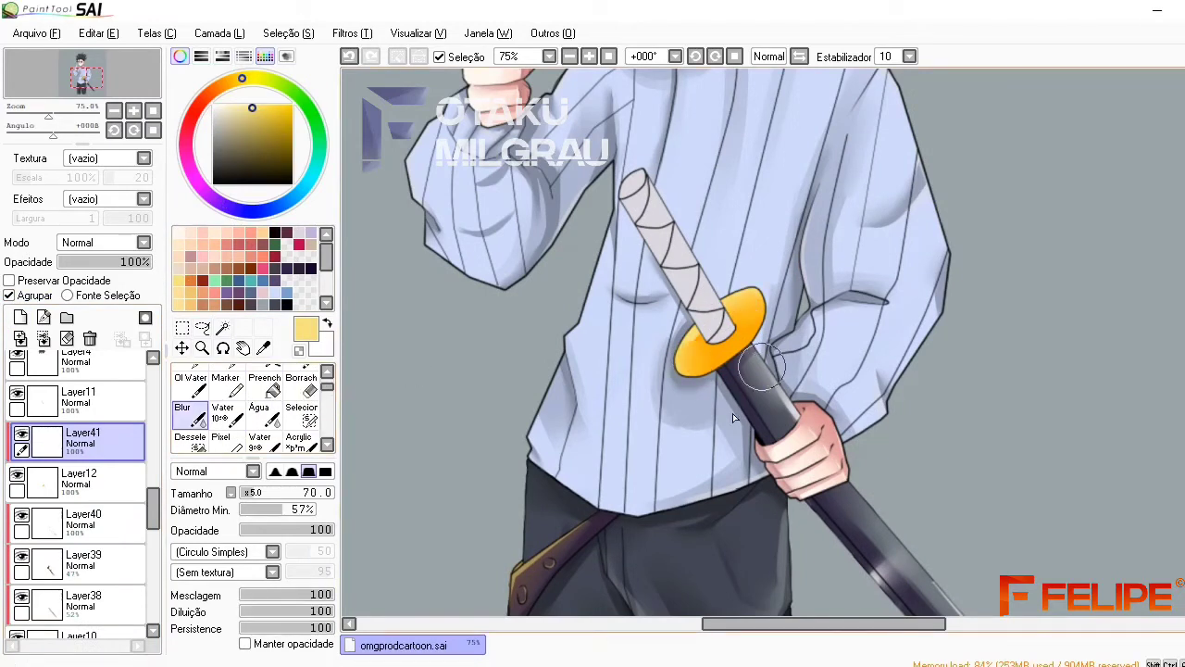
Add a clipped layer above Layer41 and paint muted purple shadows around the handle base and guard rim with the Brush at size 45
{"action": "left_click", "coordinate": [20, 316]}
{"action": "left_click", "coordinate": [287, 268]}
{"action": "scroll", "coordinate": [278, 407], "scroll_direction": "down", "scroll_amount": 2}
{"action": "left_click", "coordinate": [260, 437]}
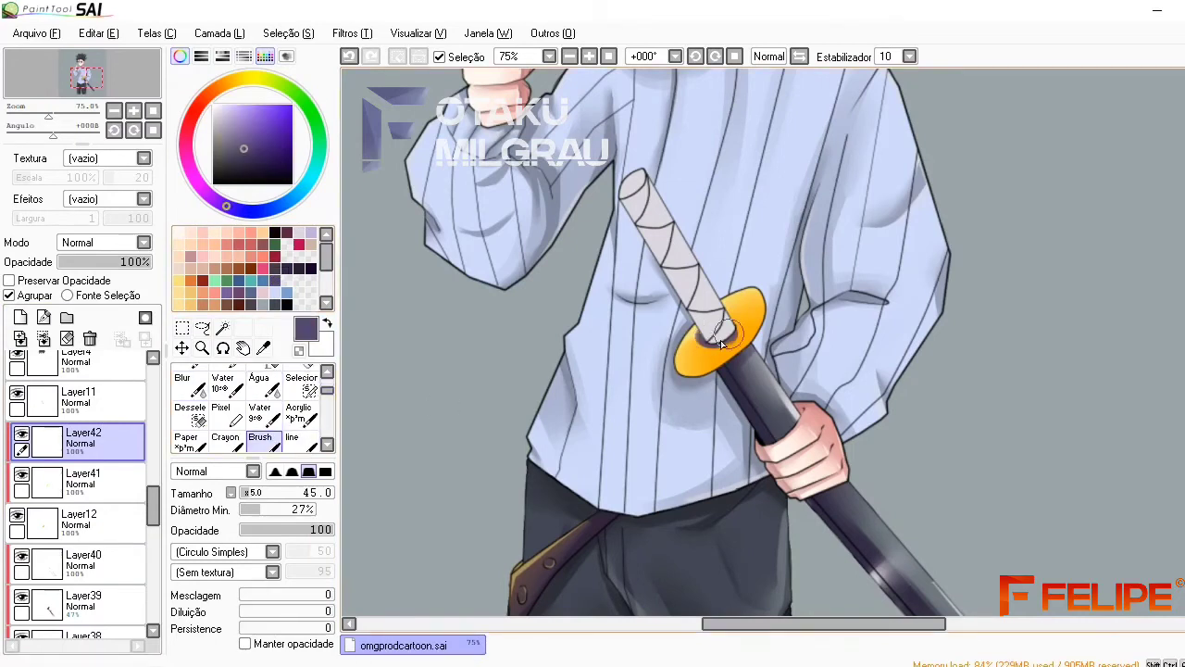
{"action": "mouse_move", "coordinate": [722, 343]}
{"action": "left_mouse_down"}
{"action": "mouse_move", "coordinate": [770, 304]}
{"action": "mouse_move", "coordinate": [767, 324]}
{"action": "mouse_move", "coordinate": [702, 375]}
{"action": "mouse_move", "coordinate": [702, 333]}
{"action": "mouse_move", "coordinate": [757, 346]}
{"action": "left_mouse_up"}
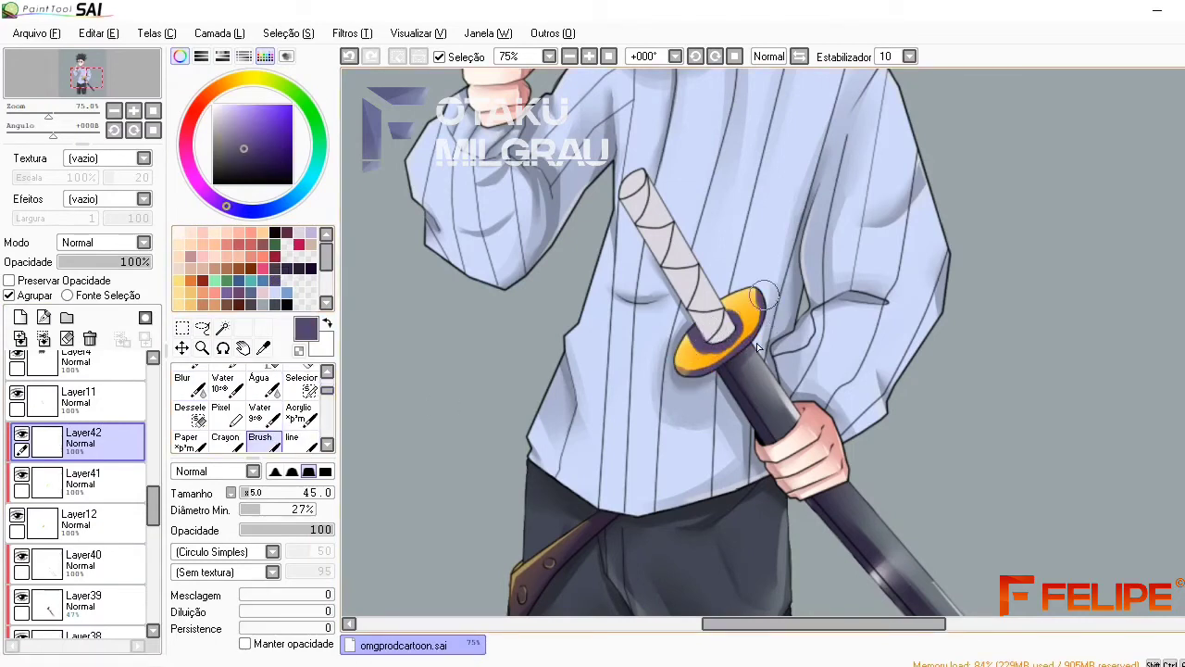
Set Layer42 to Sombra mode at 39% opacity and soften the guard's shadow with Blur at size 70
{"action": "left_click", "coordinate": [102, 242]}
{"action": "left_click", "coordinate": [88, 275]}
{"action": "left_click_drag", "start_coordinate": [139, 262], "coordinate": [105, 255]}
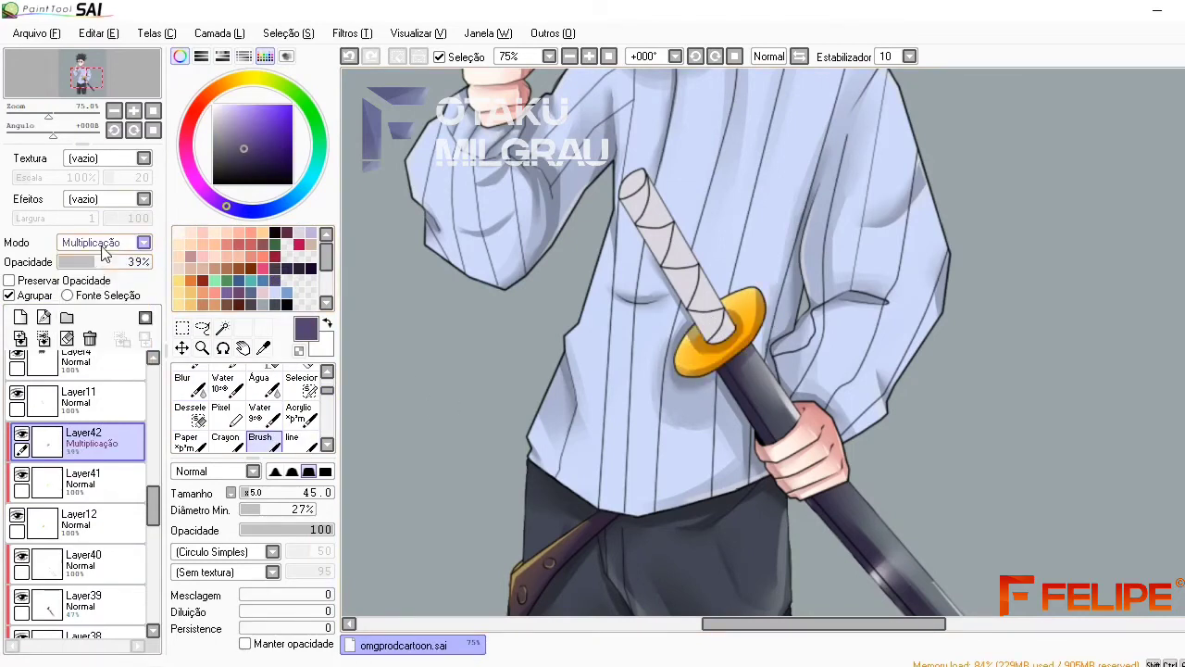
{"action": "left_click", "coordinate": [105, 241]}
{"action": "left_click", "coordinate": [88, 326]}
{"action": "left_click", "coordinate": [182, 380]}
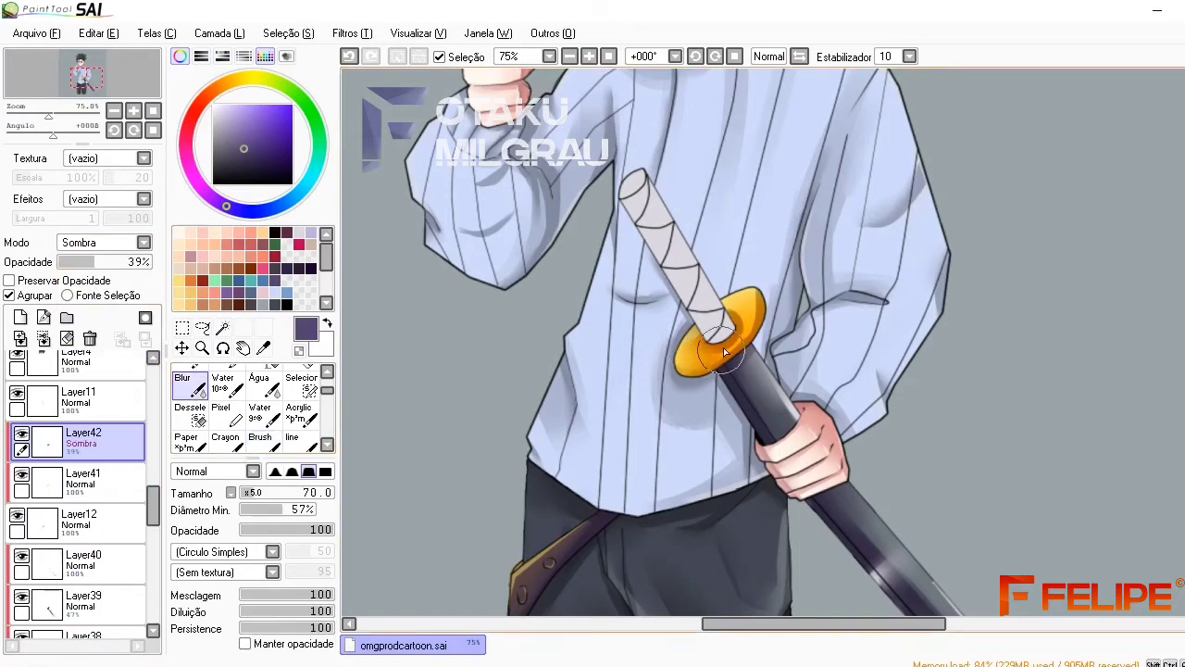
Add a clipped layer above Layer42 and paint orange on the sword guard with the Brush at size 45
{"action": "scroll", "coordinate": [268, 268], "scroll_direction": "down", "scroll_amount": 3}
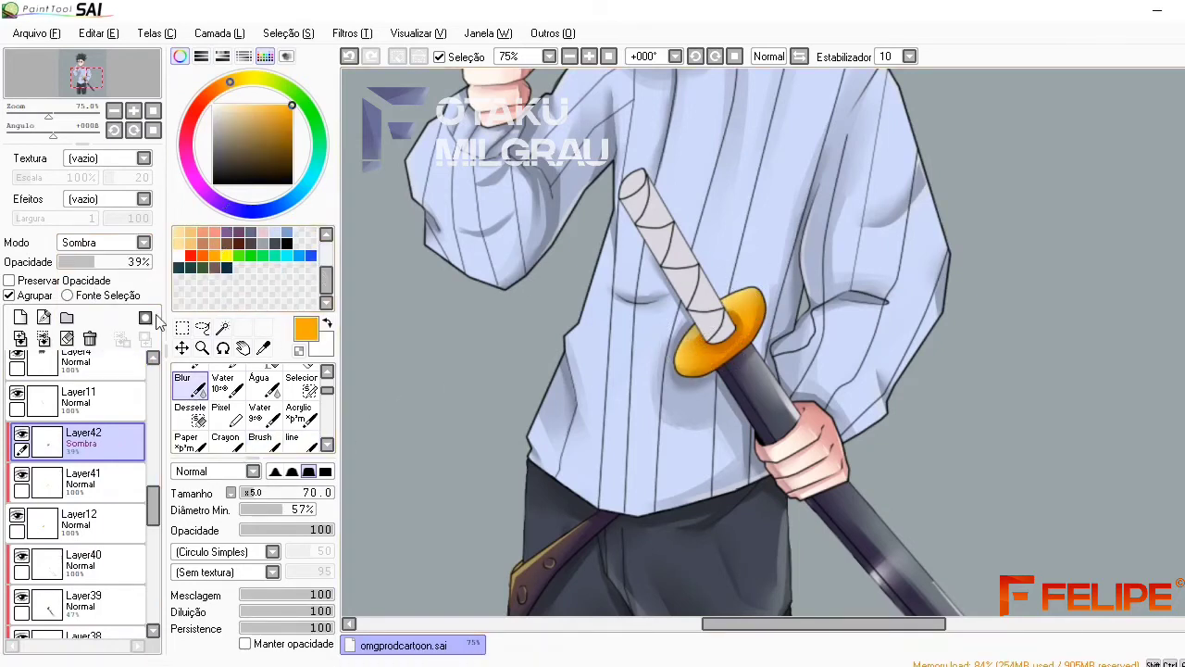
{"action": "left_click", "coordinate": [203, 256]}
{"action": "left_click", "coordinate": [262, 495]}
{"action": "left_click", "coordinate": [20, 318]}
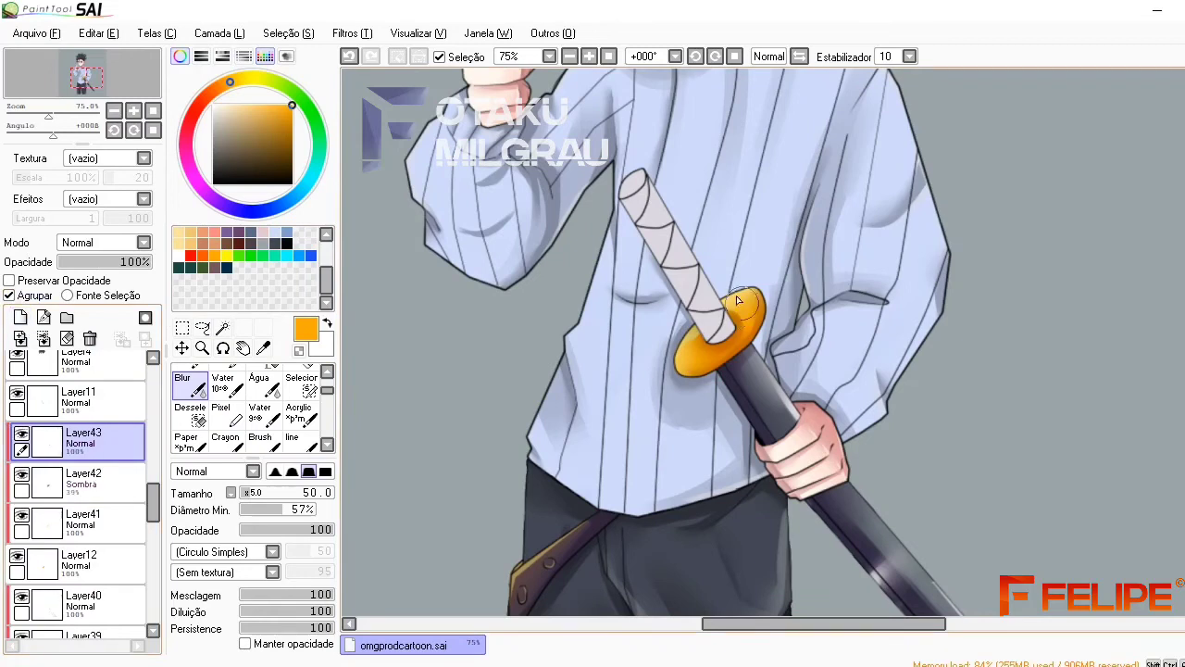
{"action": "scroll", "coordinate": [255, 407], "scroll_direction": "down", "scroll_amount": 2}
{"action": "left_click", "coordinate": [262, 384]}
{"action": "mouse_move", "coordinate": [661, 371]}
{"action": "left_mouse_down"}
{"action": "mouse_move", "coordinate": [732, 343]}
{"action": "mouse_move", "coordinate": [759, 348]}
{"action": "left_mouse_up"}
{"action": "left_click", "coordinate": [347, 59]}
{"action": "scroll", "coordinate": [787, 375], "scroll_direction": "up", "scroll_amount": 1}
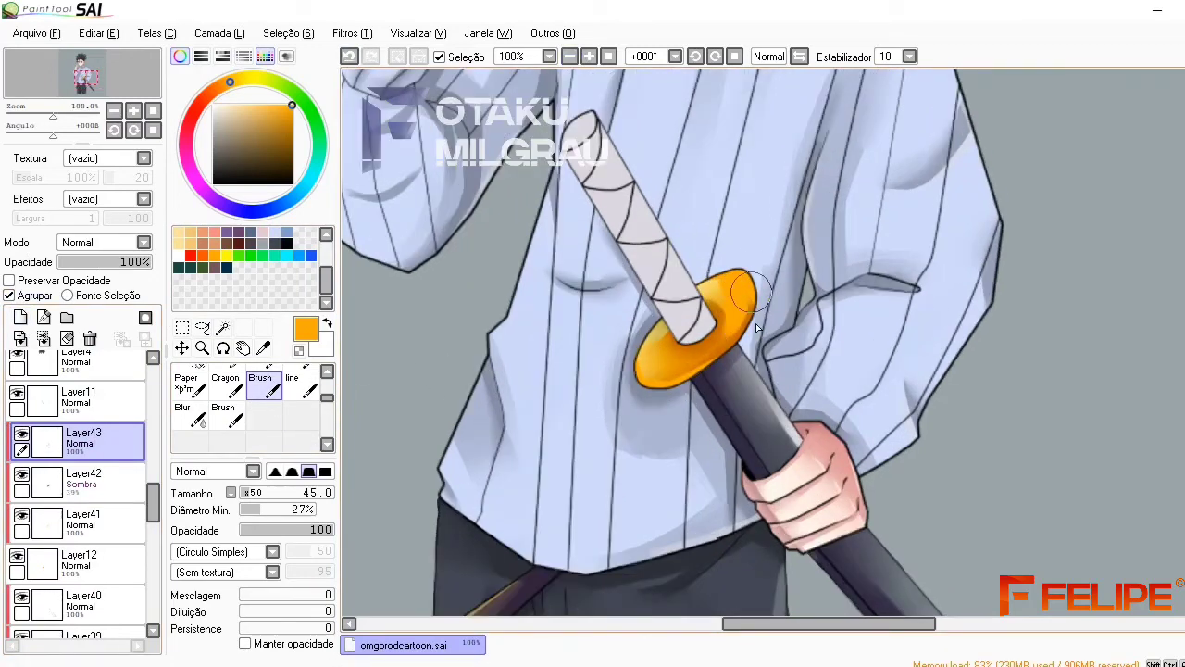
Paint thin white and yellow highlights along the guard's rim with the Brush at size 10 and soften them with Blur at size 20
{"action": "left_click", "coordinate": [320, 344]}
{"action": "left_click", "coordinate": [243, 493]}
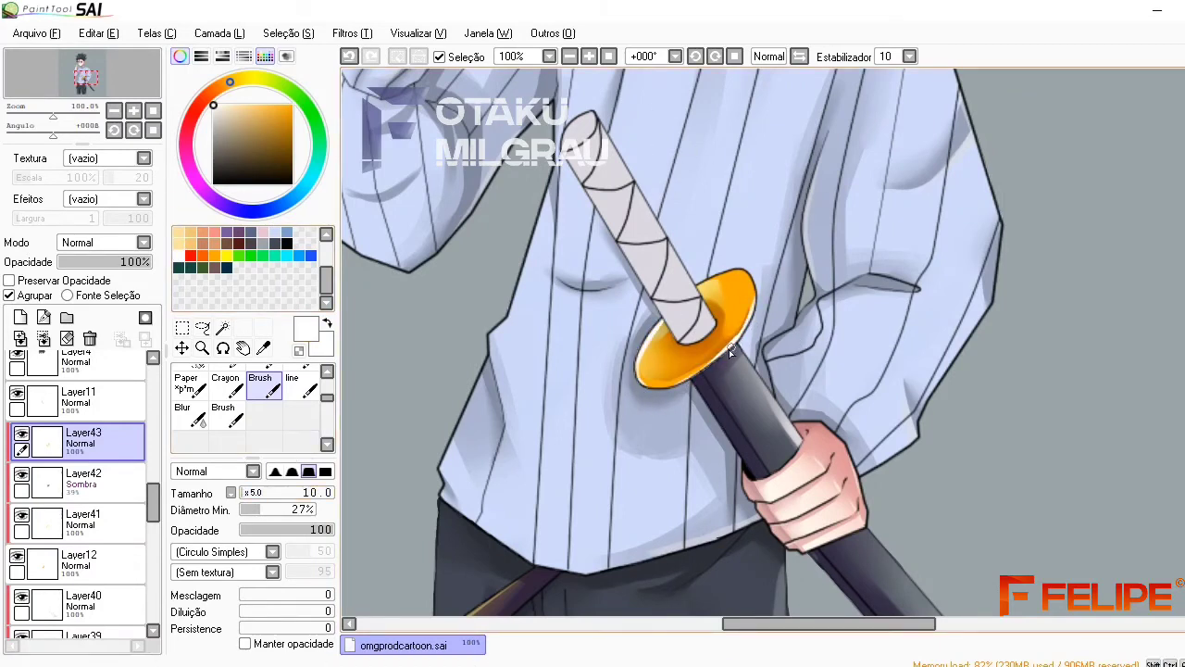
{"action": "left_click", "coordinate": [725, 277], "text": "alt"}
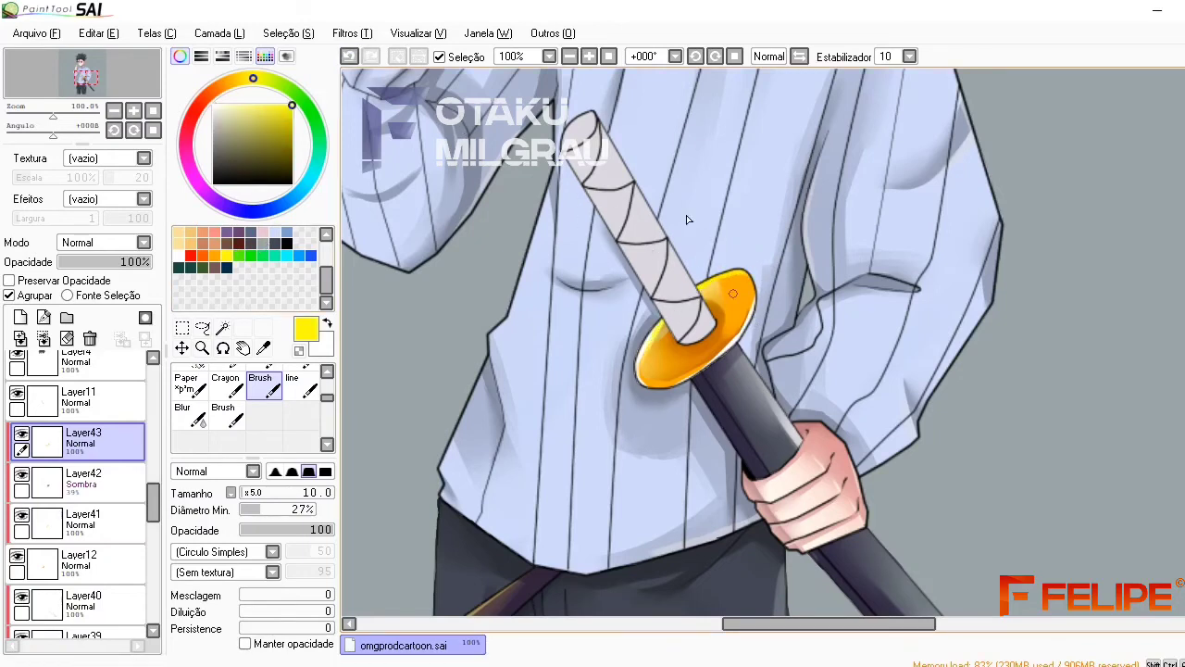
{"action": "scroll", "coordinate": [322, 398], "scroll_direction": "up", "scroll_amount": 2}
{"action": "left_click", "coordinate": [183, 382]}
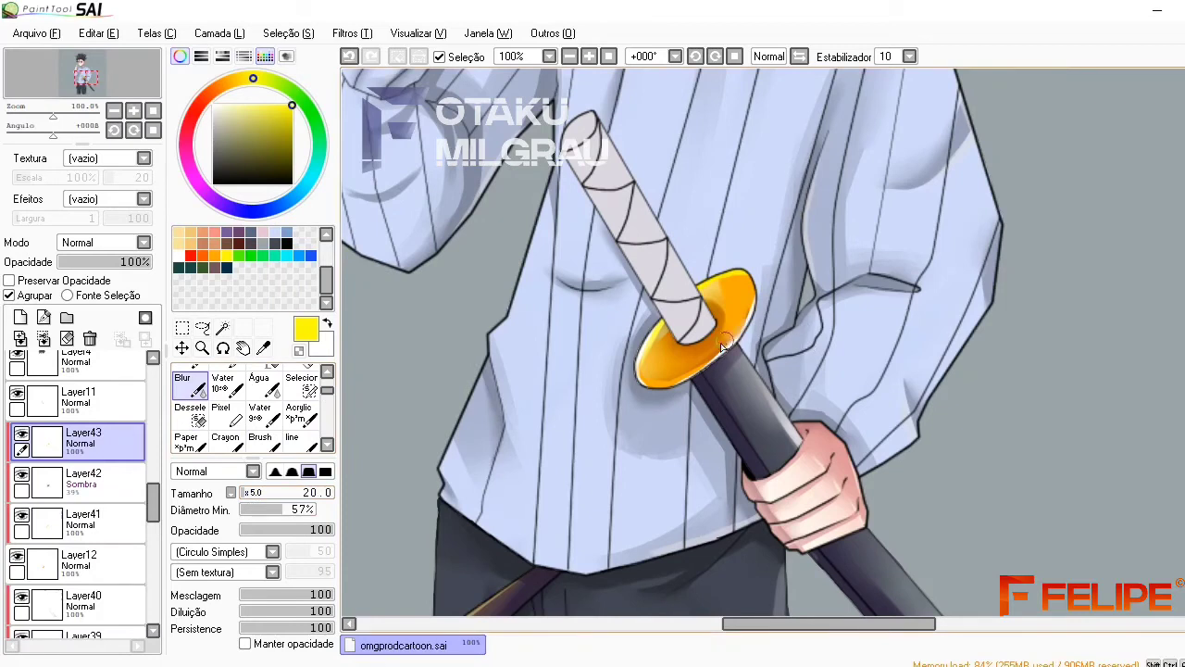
Add a clipped layer above Layer43 and choose a muted purple for the Brush
{"action": "left_click", "coordinate": [21, 318]}
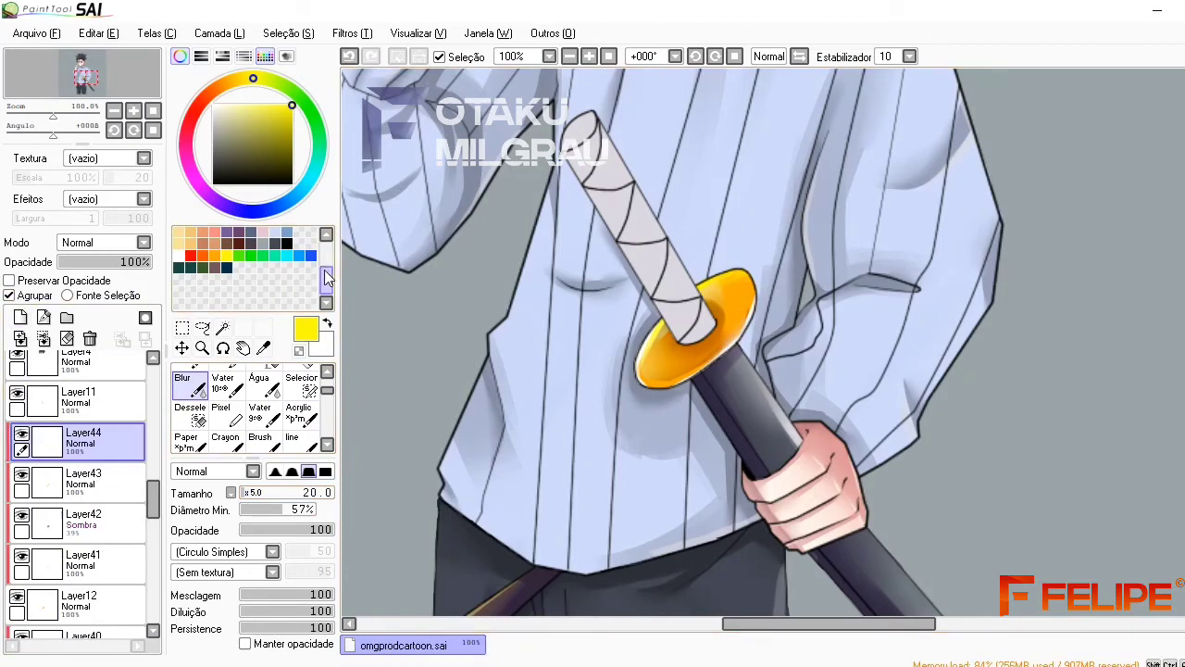
{"action": "left_click", "coordinate": [317, 250]}
{"action": "mouse_move", "coordinate": [327, 277]}
{"action": "left_mouse_down"}
{"action": "mouse_move", "coordinate": [328, 251]}
{"action": "mouse_move", "coordinate": [328, 269]}
{"action": "left_mouse_up"}
{"action": "scroll", "coordinate": [328, 398], "scroll_direction": "down", "scroll_amount": 2}
{"action": "left_click", "coordinate": [261, 382]}
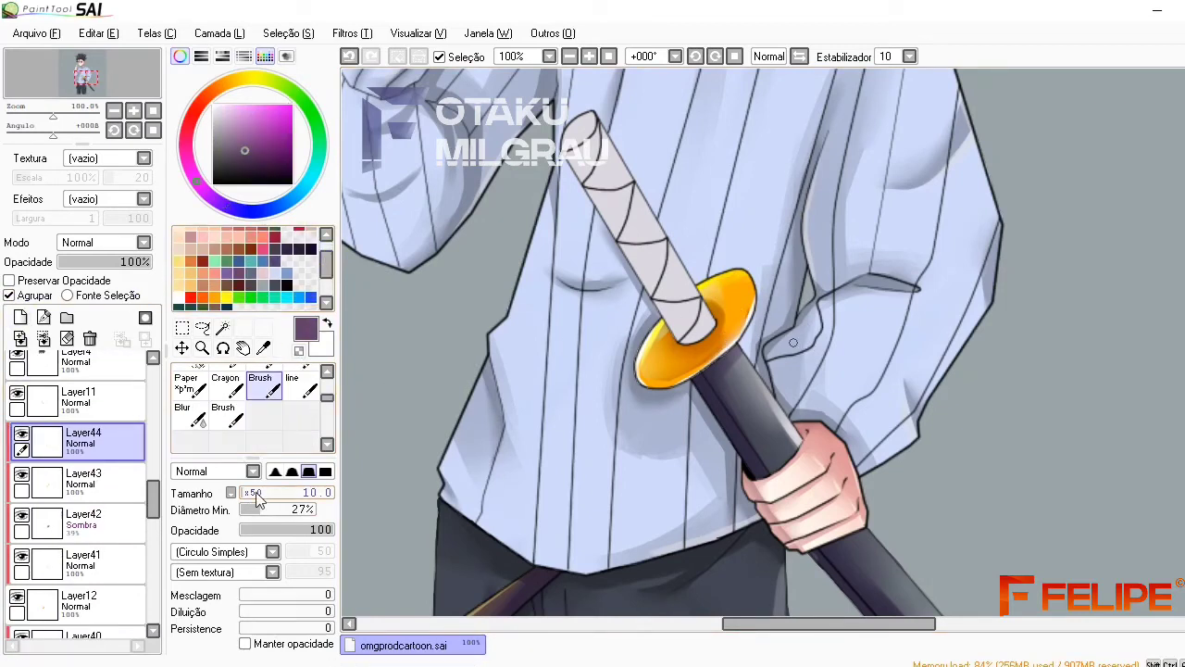
Paint a purple shadow around the handle base with the Brush at size 30, set Layer44's opacity to 55%, and blend with Blur at size 20
{"action": "mouse_move", "coordinate": [683, 319]}
{"action": "left_mouse_down"}
{"action": "mouse_move", "coordinate": [668, 344]}
{"action": "mouse_move", "coordinate": [713, 336]}
{"action": "left_mouse_up"}
{"action": "left_click", "coordinate": [349, 56]}
{"action": "scroll", "coordinate": [250, 407], "scroll_direction": "up", "scroll_amount": 2}
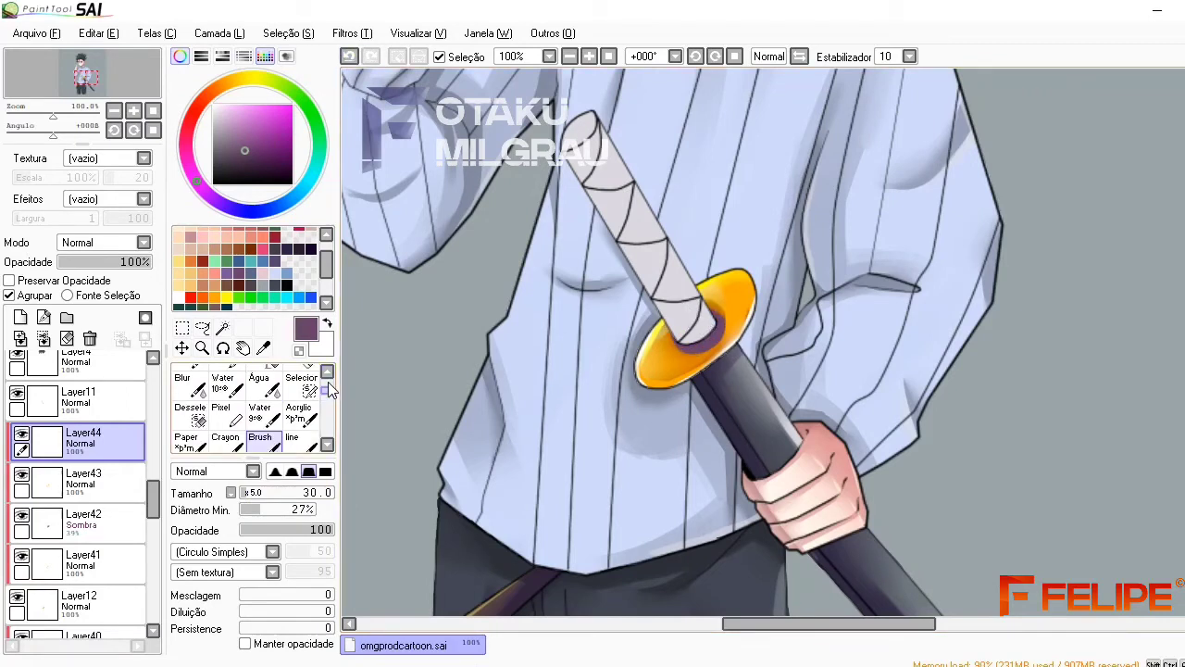
{"action": "left_click", "coordinate": [183, 435]}
{"action": "left_click_drag", "start_coordinate": [116, 266], "coordinate": [109, 263]}
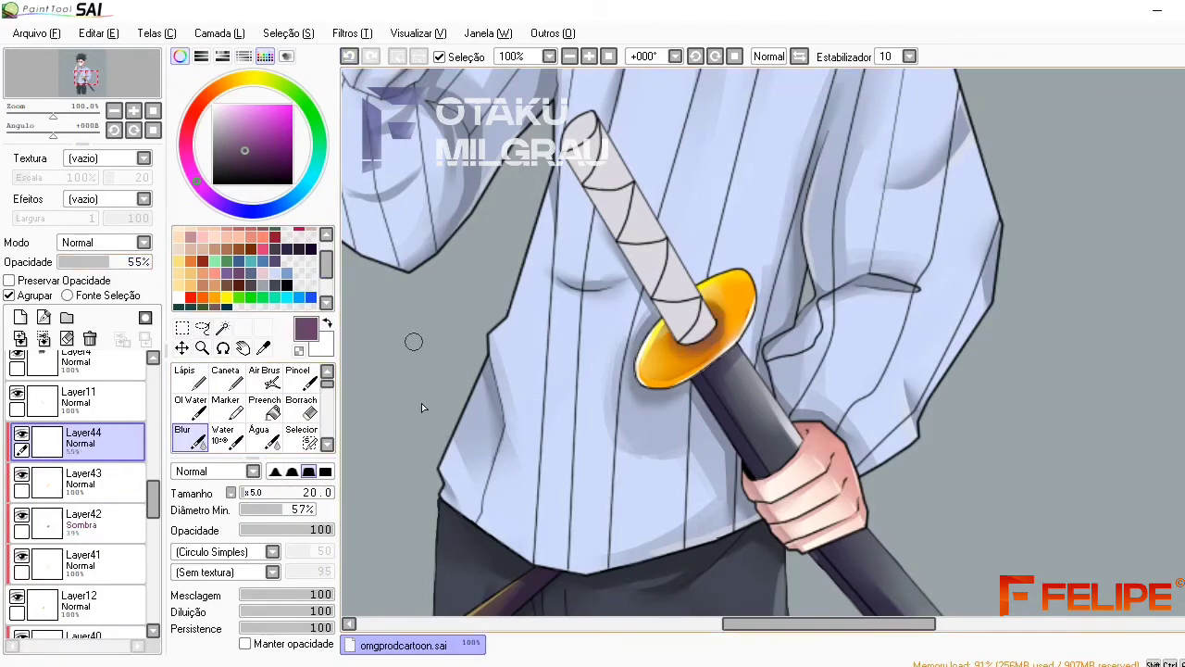
Add a purple shadow patch on the guard's upper half with the Brush at size 30 and blend it with Blur at size 20
{"action": "scroll", "coordinate": [264, 412], "scroll_direction": "down", "scroll_amount": 2}
{"action": "left_click", "coordinate": [263, 410]}
{"action": "left_click", "coordinate": [268, 416]}
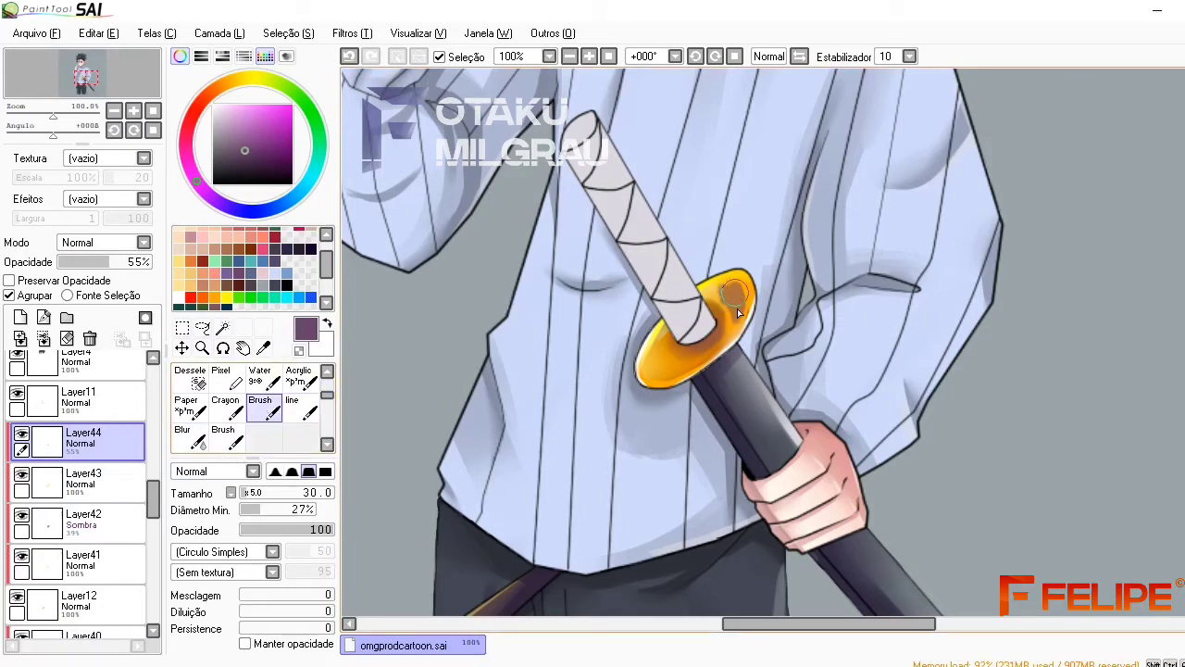
{"action": "key", "text": "b"}
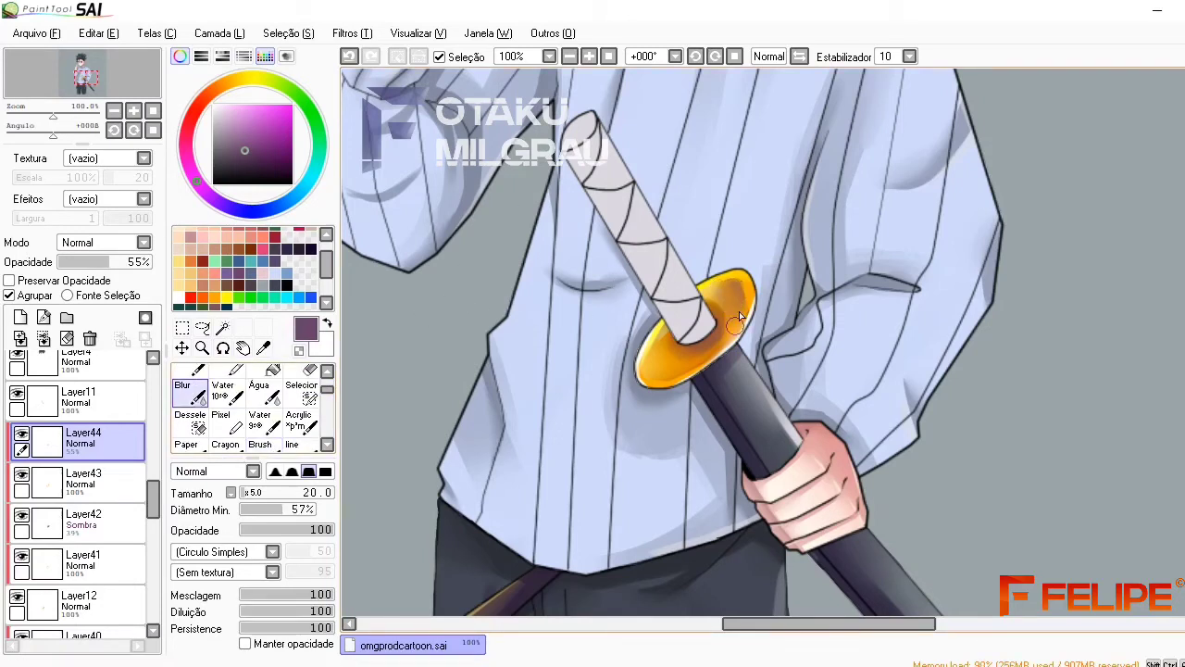
Add a clipped layer above Layer11 for the sword handle and choose a dark slate-blue colour
{"action": "left_click", "coordinate": [569, 57]}
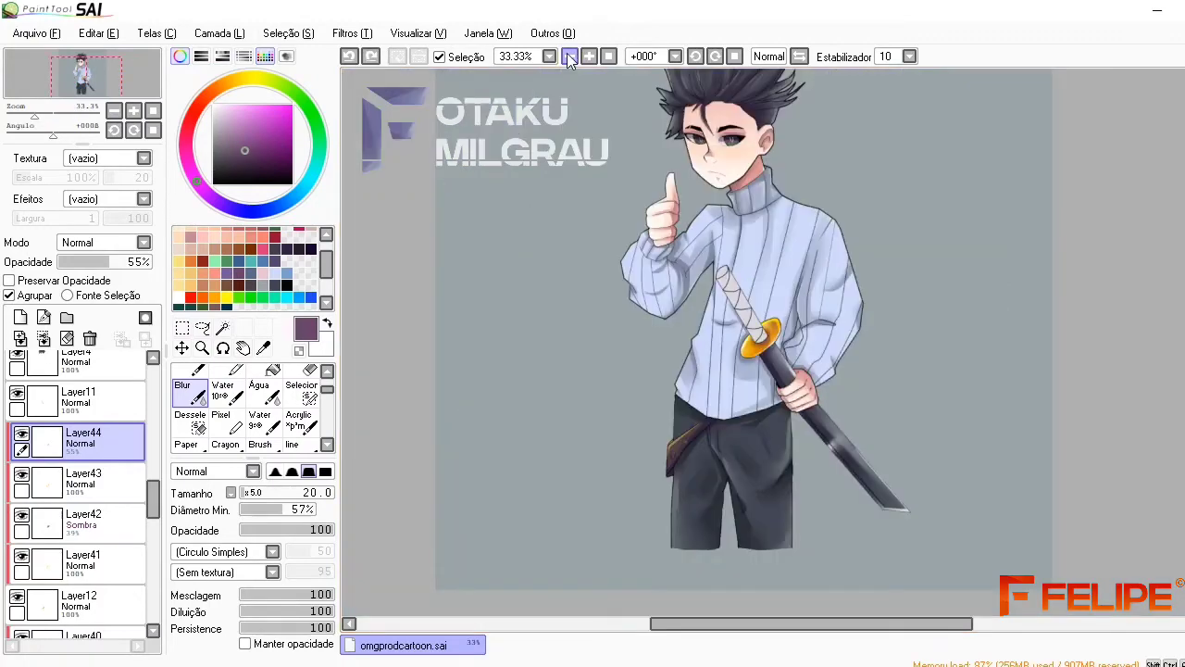
{"action": "left_click", "coordinate": [591, 57]}
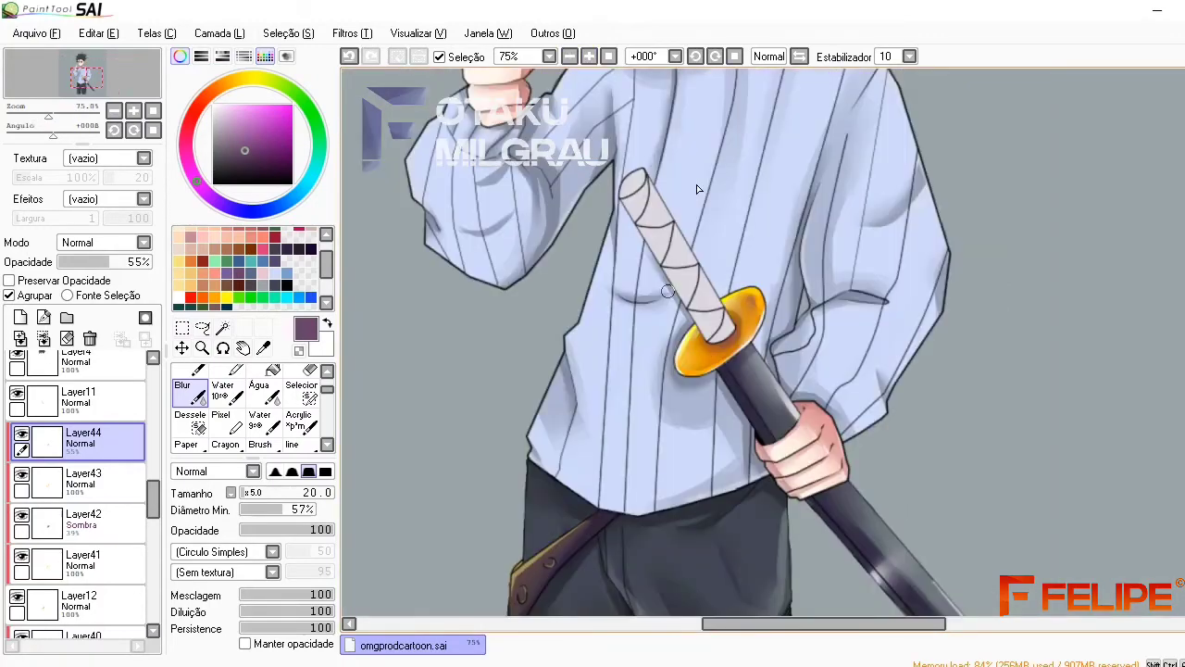
{"action": "key", "text": "ctrl+shift+n"}
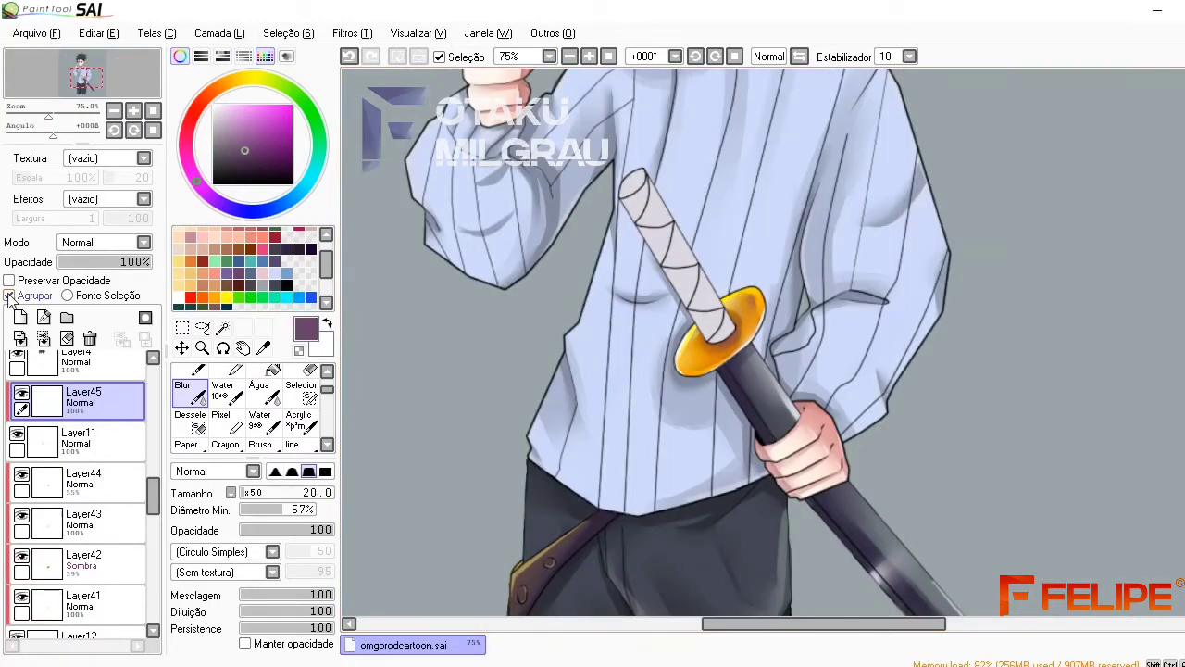
{"action": "left_click", "coordinate": [272, 281]}
Paint shadows along the handle's wrap folds with the Brush at size 30 and 55% layer opacity, softened with Blur at size 20
{"action": "key", "text": "b"}
{"action": "mouse_move", "coordinate": [639, 185]}
{"action": "left_mouse_down"}
{"action": "mouse_move", "coordinate": [672, 240]}
{"action": "mouse_move", "coordinate": [732, 294]}
{"action": "left_mouse_up"}
{"action": "scroll", "coordinate": [325, 396], "scroll_direction": "up", "scroll_amount": 1}
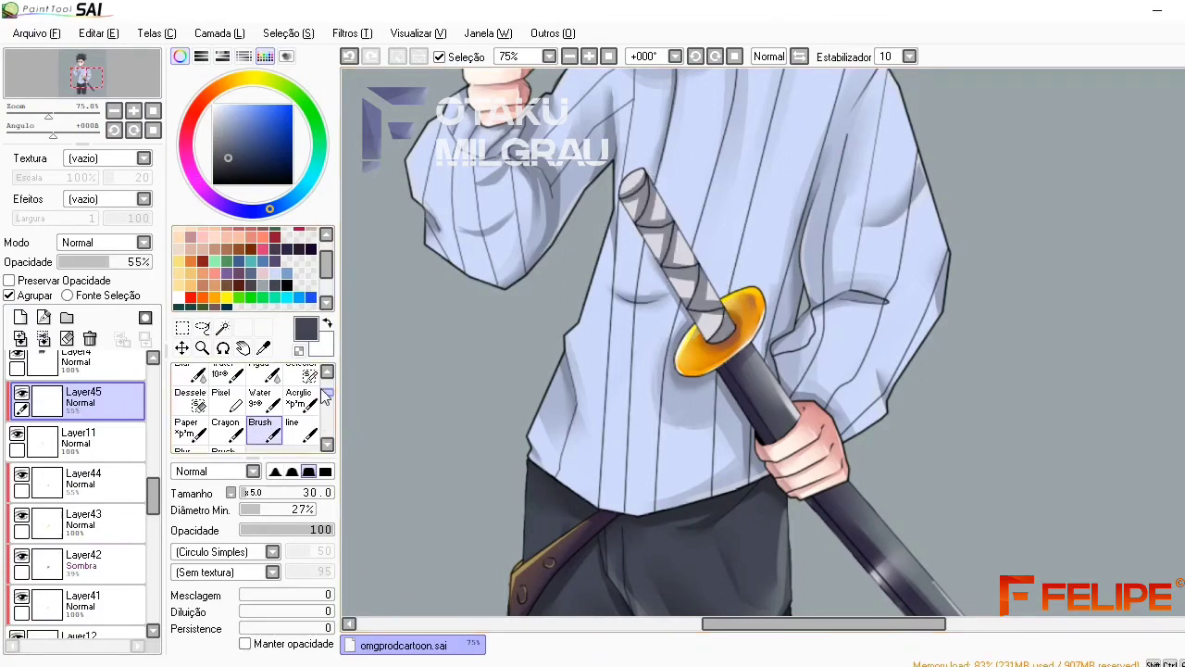
{"action": "left_click", "coordinate": [189, 371]}
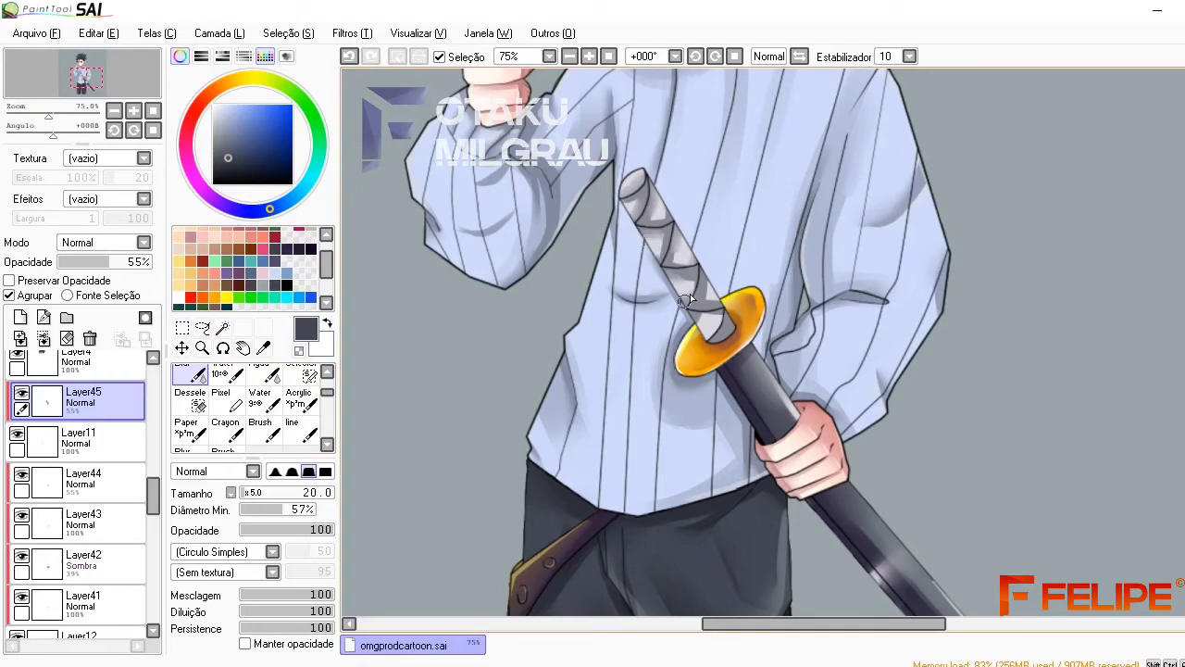
Add a clipped layer above Layer45 and paint pale lilac-grey highlights on the handle wraps with the Brush at size 30
{"action": "left_click", "coordinate": [45, 318]}
{"action": "left_click", "coordinate": [309, 232]}
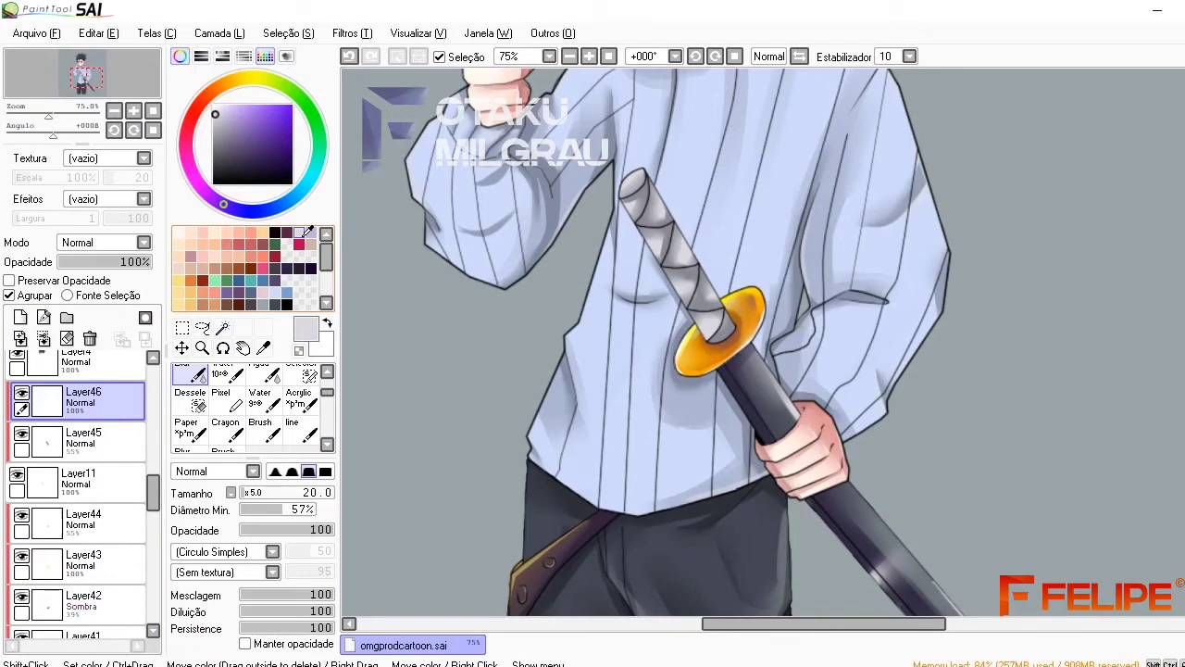
{"action": "left_click", "coordinate": [261, 428]}
Add a clipped layer directly above Layer11 and paint a muted purple shadow along the handle's shaded edge with the Brush at size 30
{"action": "left_click", "coordinate": [287, 268]}
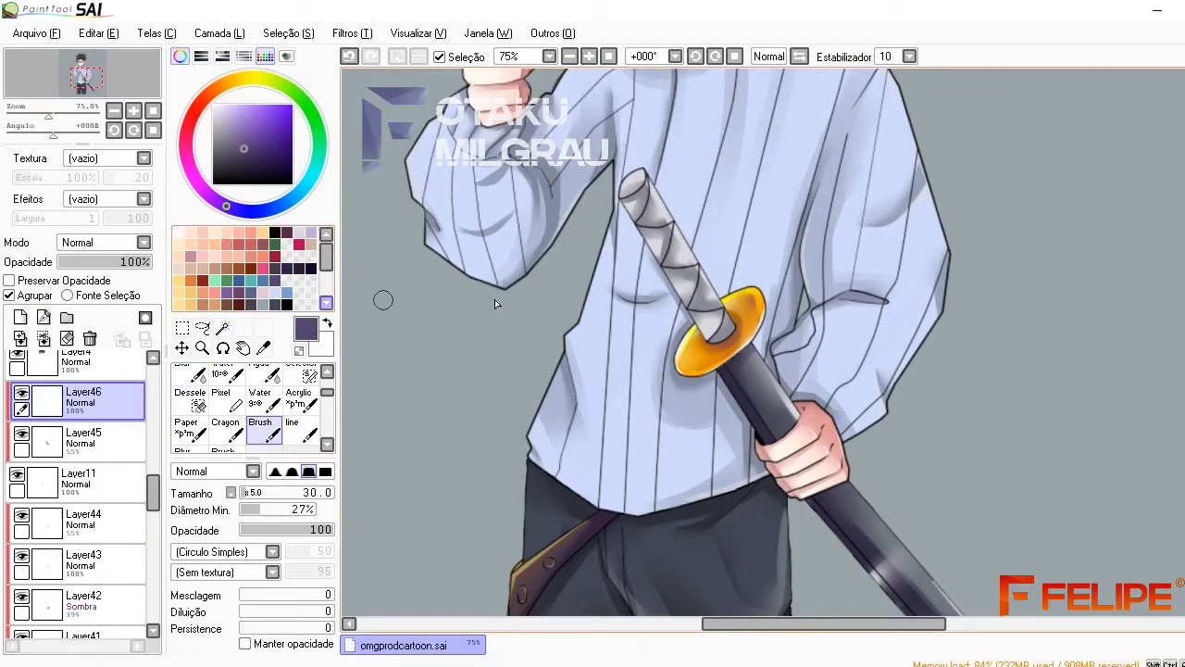
{"action": "left_click", "coordinate": [84, 481]}
{"action": "left_click", "coordinate": [21, 318]}
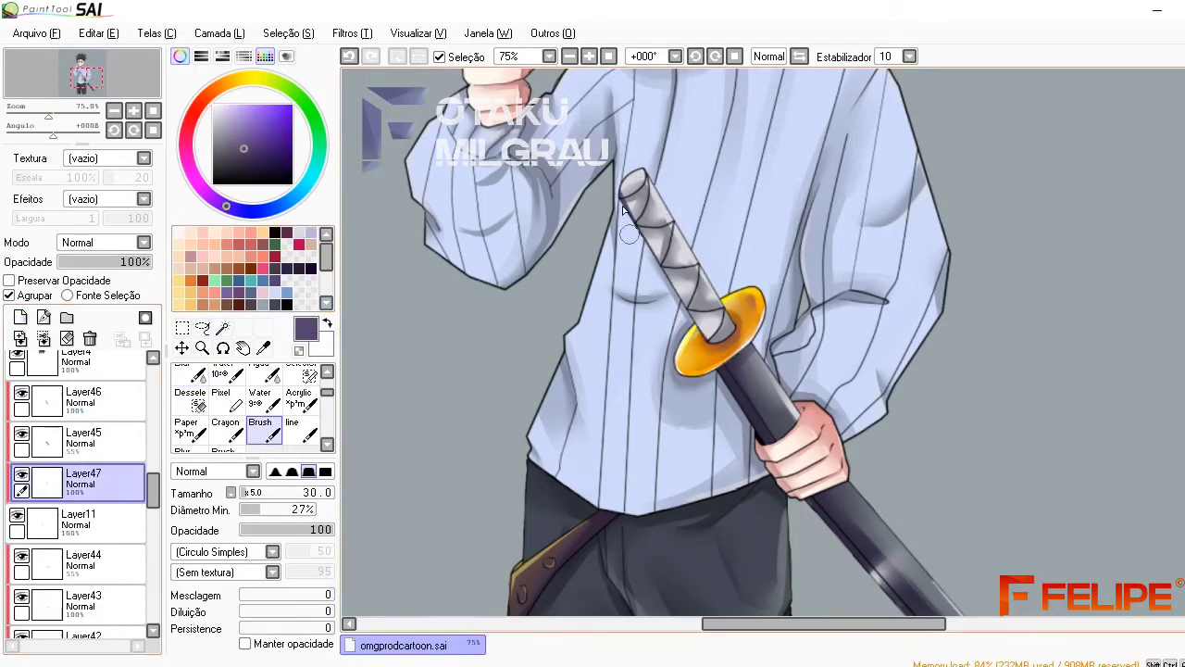
{"action": "left_click_drag", "start_coordinate": [622, 189], "coordinate": [689, 304]}
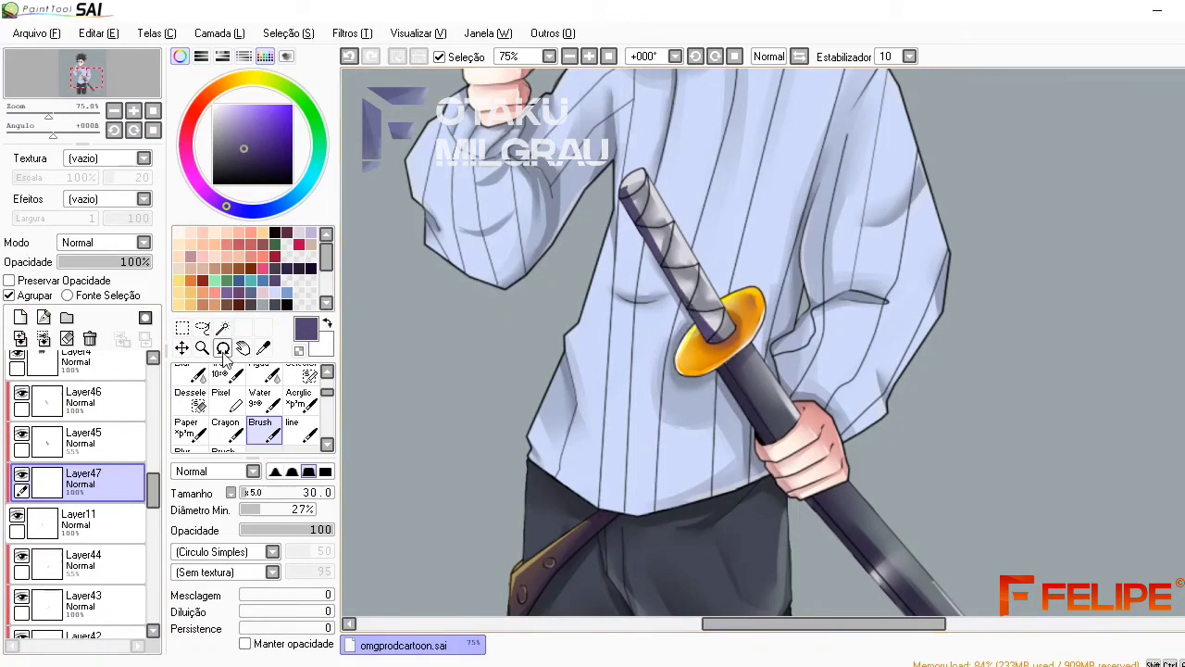
Soften the handle's purple edge shadow with Blur at size 20 and lower Layer45's opacity to 29%
{"action": "left_click", "coordinate": [190, 372]}
{"action": "left_click", "coordinate": [83, 437]}
{"action": "left_click_drag", "start_coordinate": [110, 262], "coordinate": [86, 269]}
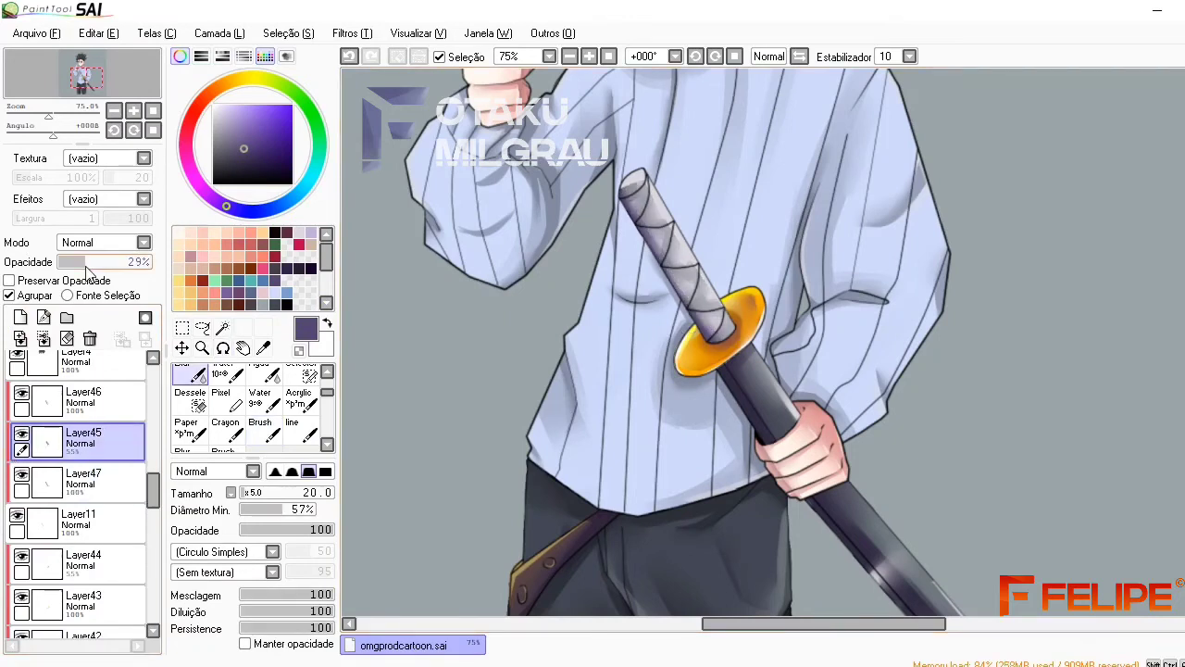
Add a clipped layer above Layer46 and paint thin white highlights along the handle's wrap seams with the Brush at size 10
{"action": "left_click", "coordinate": [21, 318]}
{"action": "left_click", "coordinate": [264, 424]}
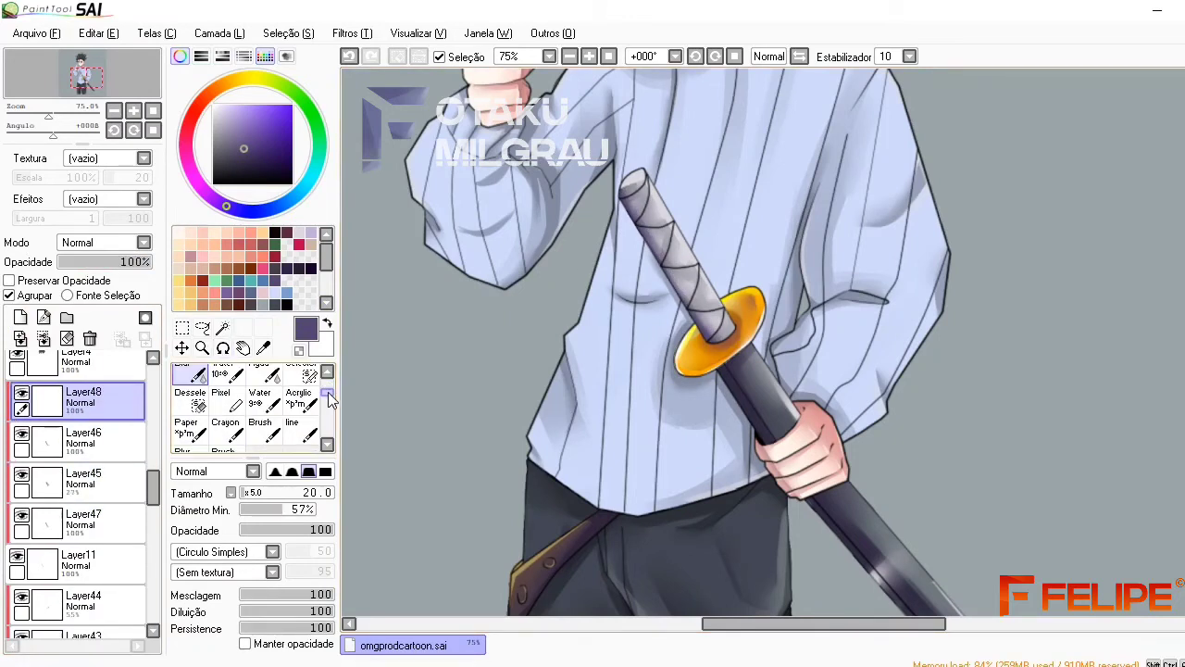
{"action": "scroll", "coordinate": [195, 248], "scroll_direction": "down", "scroll_amount": 3}
{"action": "left_click", "coordinate": [191, 245]}
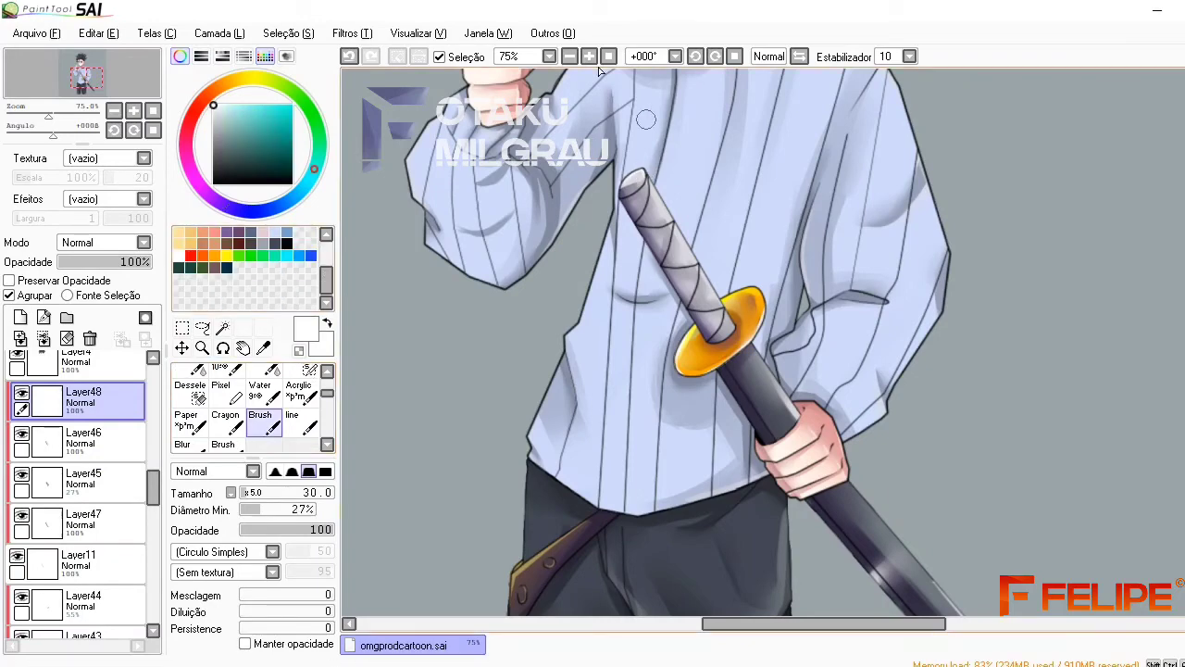
{"action": "scroll", "coordinate": [797, 338], "scroll_direction": "up", "scroll_amount": 2}
{"action": "scroll", "coordinate": [500, 256], "scroll_direction": "up", "scroll_amount": 3}
{"action": "key", "text": "bracketleft"}
{"action": "key", "text": "bracketleft"}
{"action": "key", "text": "bracketleft"}
{"action": "key", "text": "bracketleft"}
{"action": "key", "text": "bracketleft"}
{"action": "key", "text": "bracketleft"}
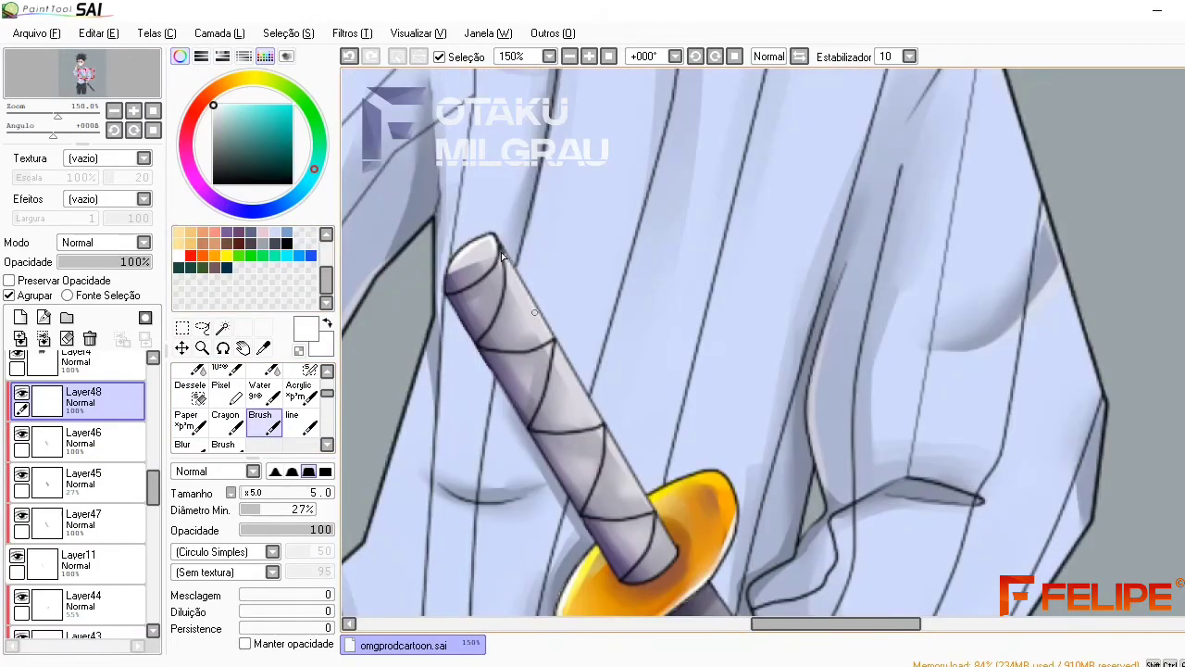
{"action": "left_click", "coordinate": [246, 493]}
{"action": "left_click_drag", "start_coordinate": [531, 424], "coordinate": [554, 359]}
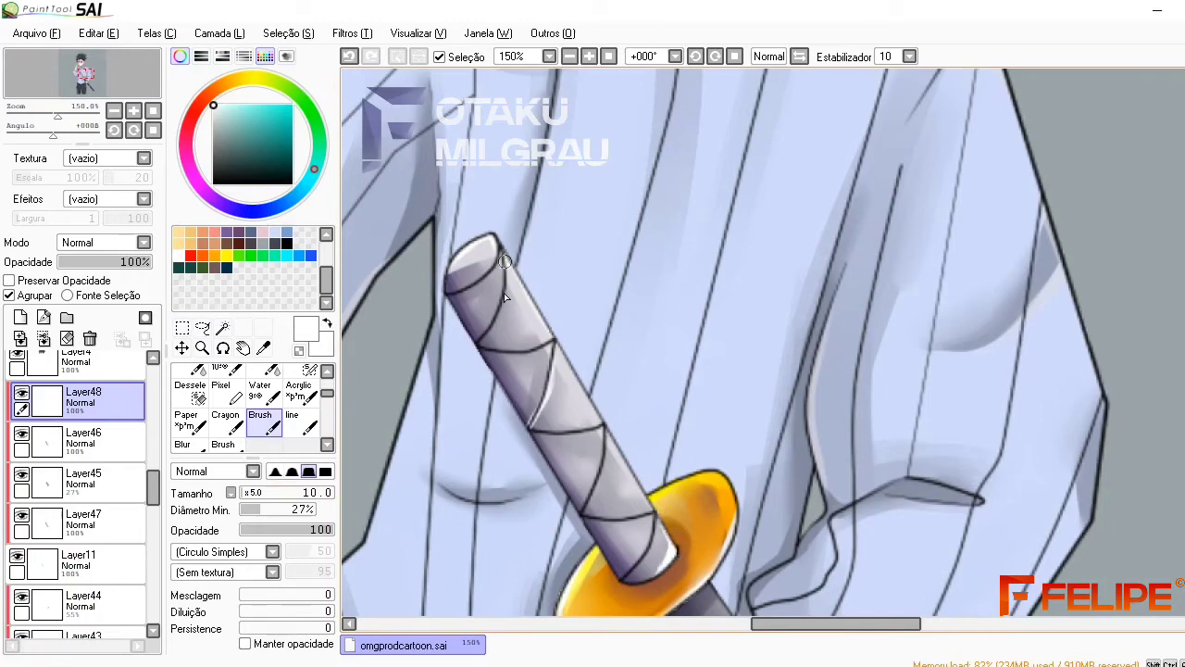
{"action": "key", "text": "ctrl+z"}
Soften the white highlights on the handle wraps with Blur at size 20
{"action": "scroll", "coordinate": [250, 407], "scroll_direction": "up", "scroll_amount": 2}
{"action": "left_click", "coordinate": [190, 414]}
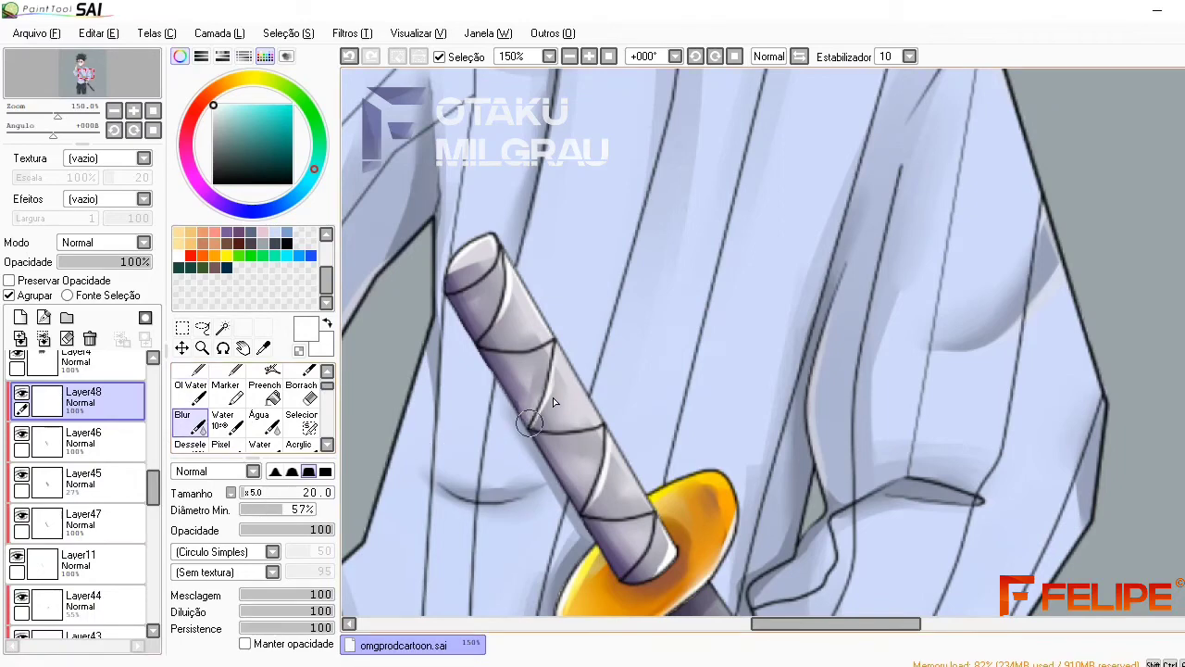
{"action": "left_click_drag", "start_coordinate": [593, 456], "coordinate": [655, 566]}
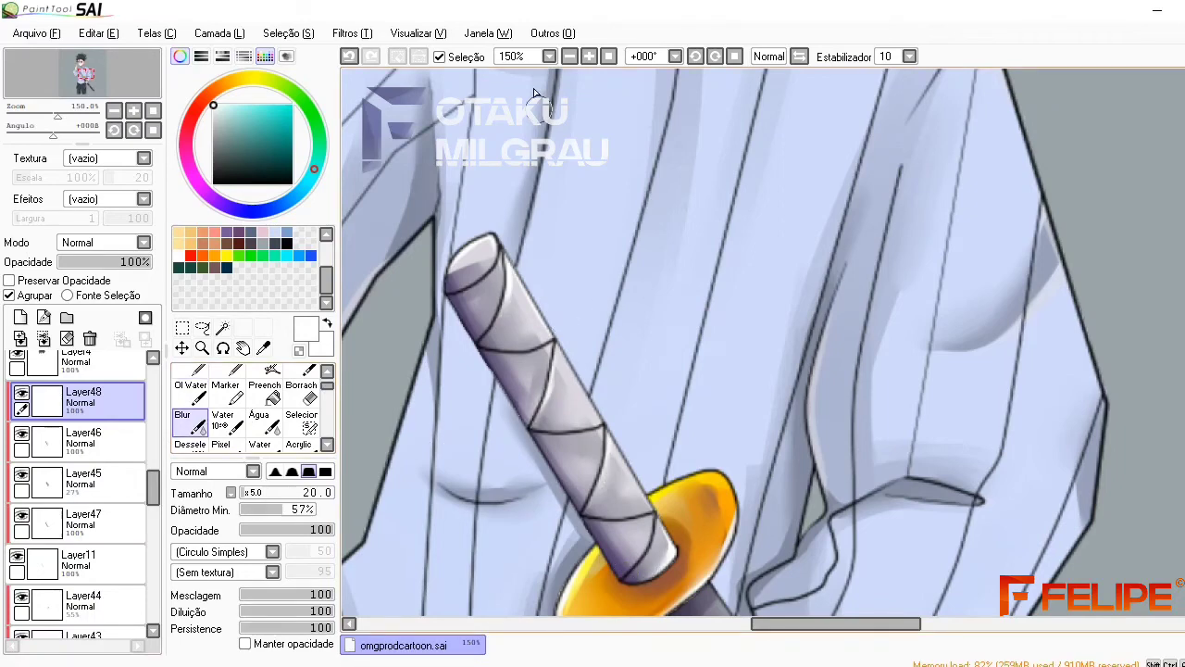
Add a layer above Layer2 and try white highlights at the irises' edges with the Brush at size 10
{"action": "scroll", "coordinate": [534, 93], "scroll_direction": "down", "scroll_amount": 3}
{"action": "scroll", "coordinate": [664, 112], "scroll_direction": "down", "scroll_amount": 2}
{"action": "scroll", "coordinate": [665, 112], "scroll_direction": "up", "scroll_amount": 3}
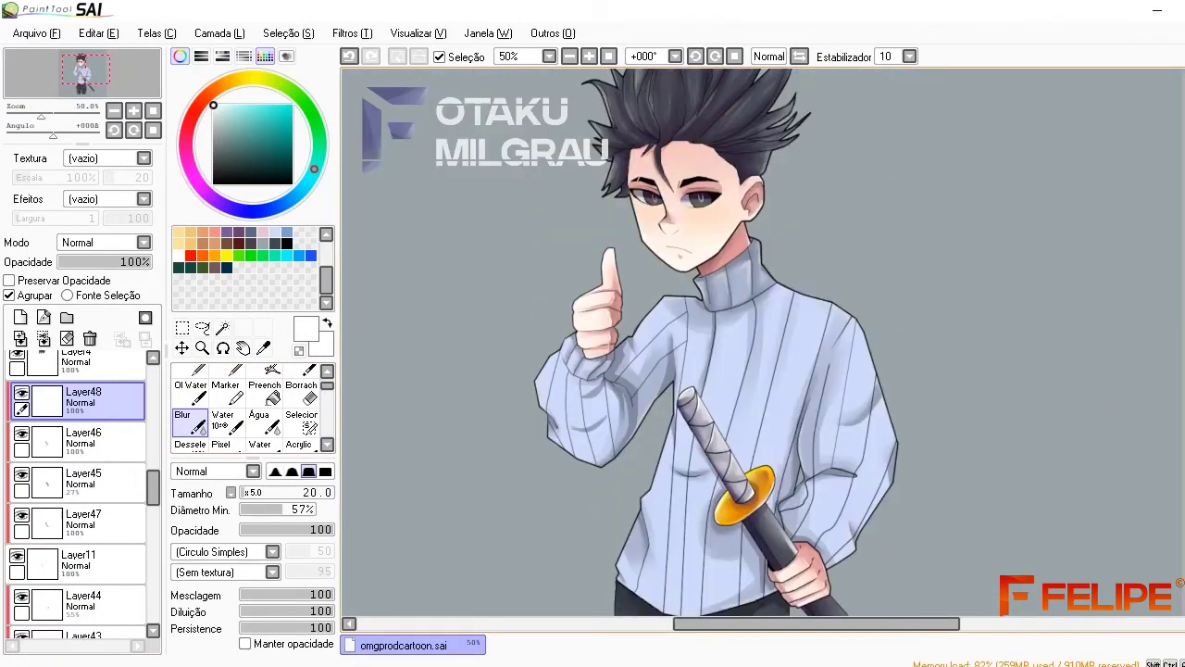
{"action": "scroll", "coordinate": [722, 565], "scroll_direction": "up", "scroll_amount": 3}
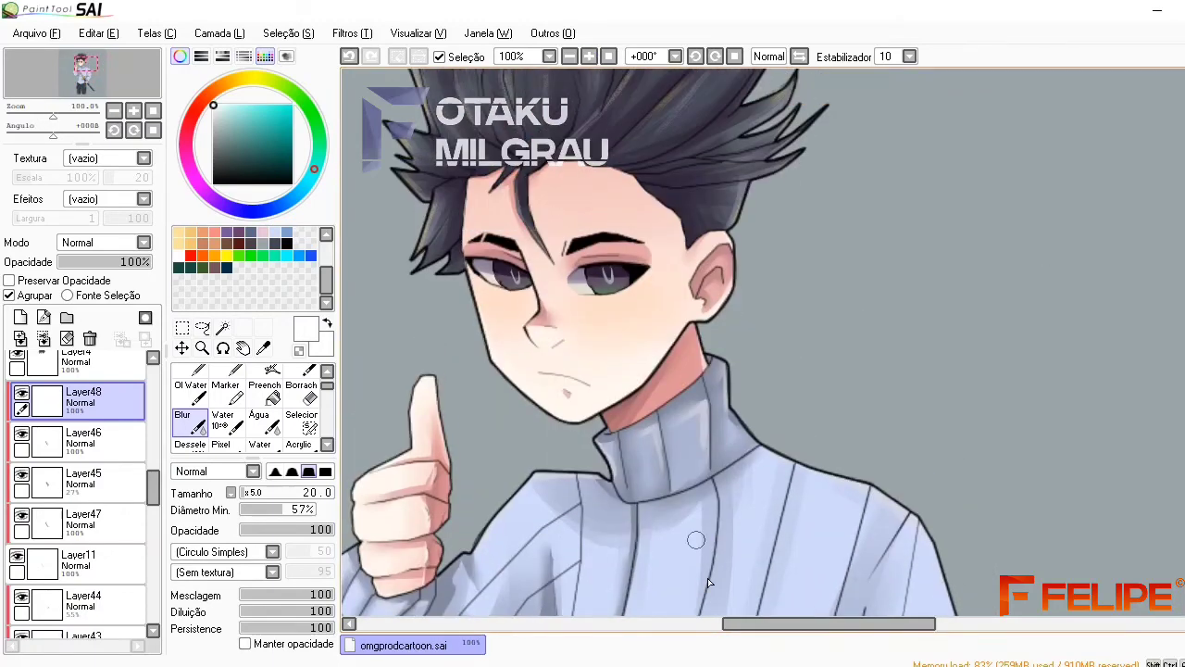
{"action": "scroll", "coordinate": [723, 117], "scroll_direction": "up", "scroll_amount": 2}
{"action": "scroll", "coordinate": [79, 481], "scroll_direction": "up", "scroll_amount": 10}
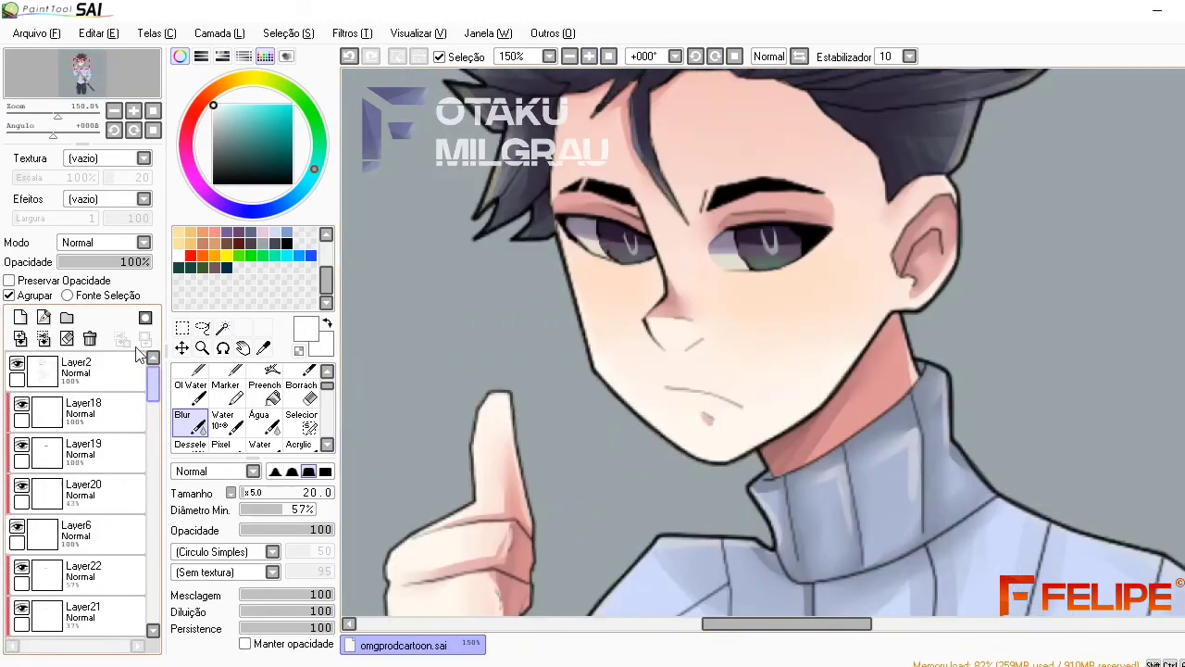
{"action": "left_click", "coordinate": [21, 317]}
{"action": "left_click", "coordinate": [189, 373]}
{"action": "scroll", "coordinate": [196, 428], "scroll_direction": "down", "scroll_amount": 2}
{"action": "left_click", "coordinate": [260, 418]}
{"action": "scroll", "coordinate": [792, 340], "scroll_direction": "up", "scroll_amount": 2}
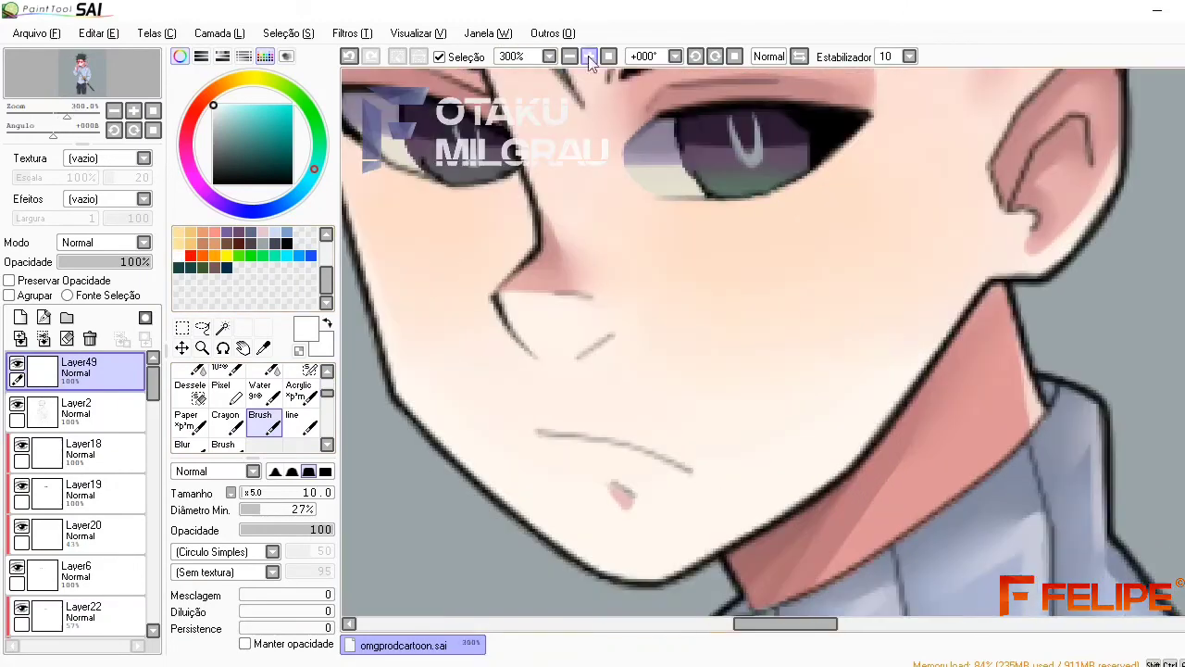
{"action": "scroll", "coordinate": [689, 142], "scroll_direction": "down", "scroll_amount": 4}
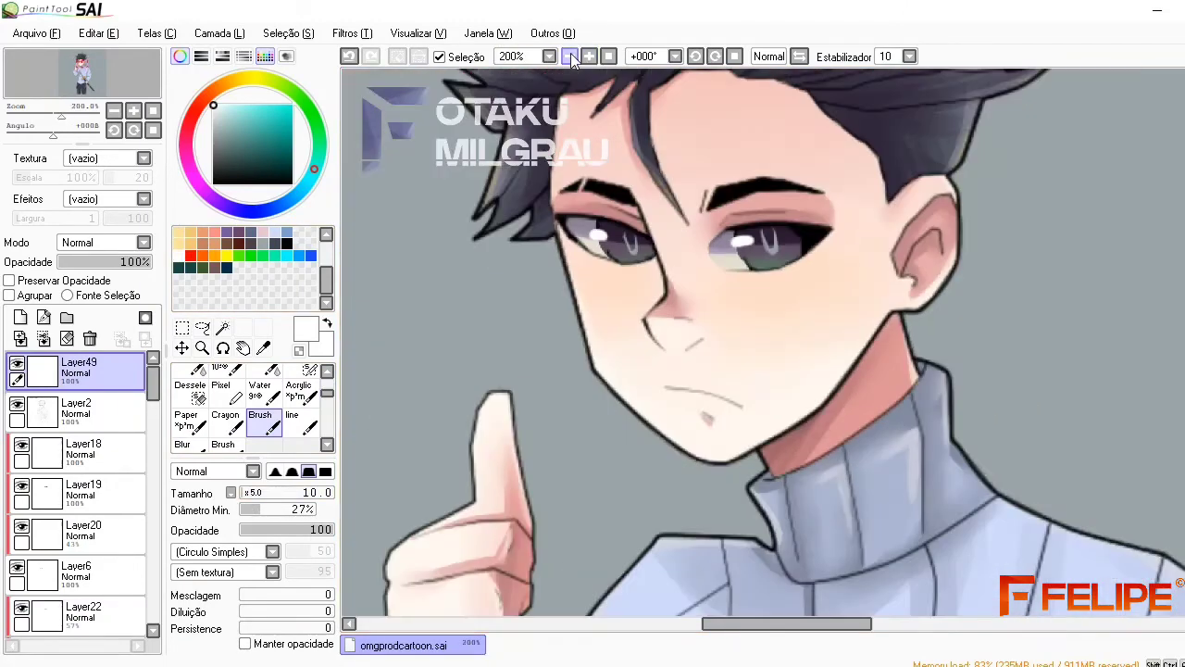
Try white highlights placed inside both irises with the Brush at size 10
{"action": "scroll", "coordinate": [572, 203], "scroll_direction": "up", "scroll_amount": 3}
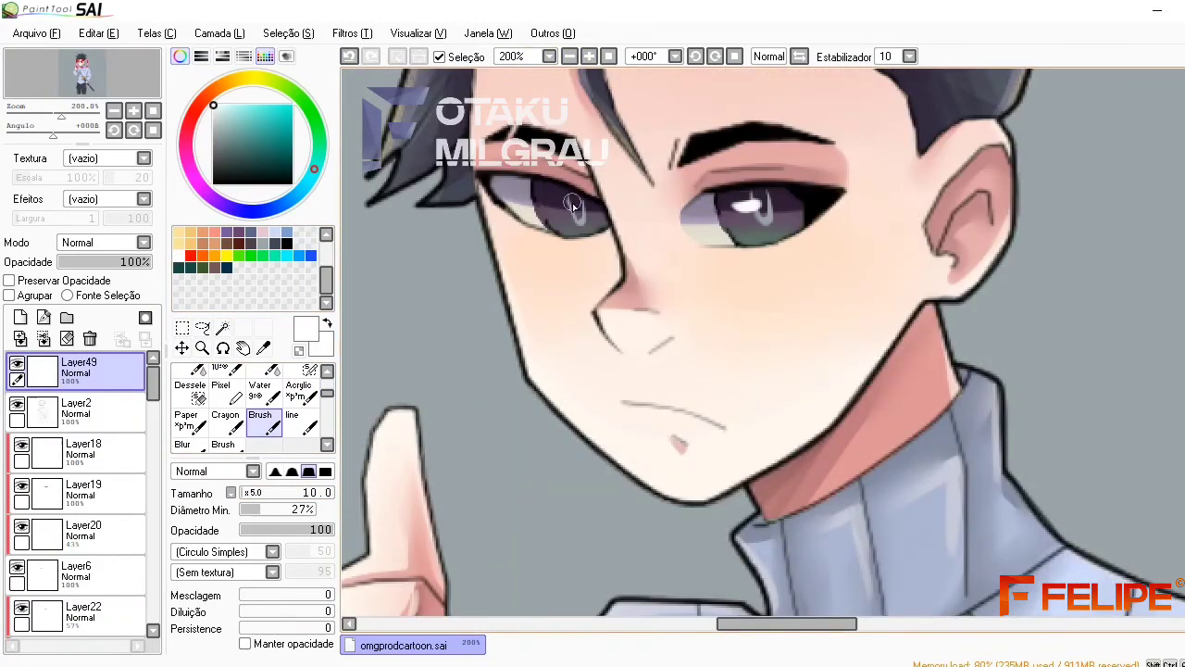
{"action": "scroll", "coordinate": [572, 202], "scroll_direction": "down", "scroll_amount": 3}
{"action": "left_click", "coordinate": [570, 56]}
{"action": "left_click", "coordinate": [587, 57]}
{"action": "left_click", "coordinate": [587, 57]}
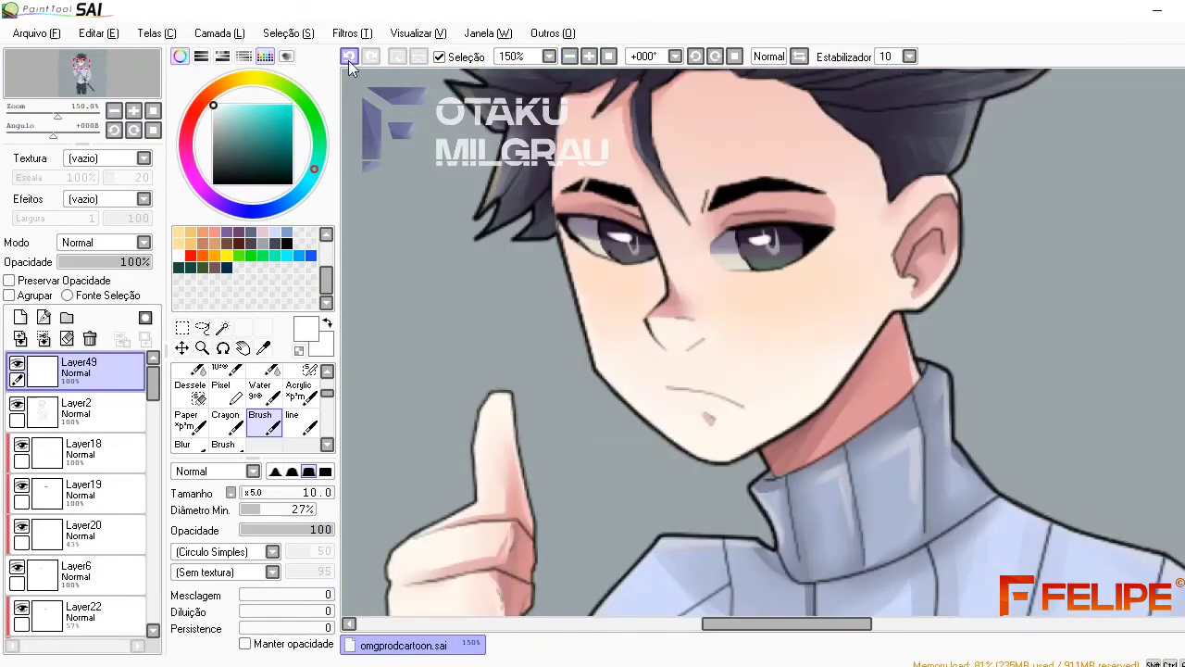
Paint white oval highlights at the upper inner edges of both irises, plus small dots within them, with the Brush at size 10
{"action": "scroll", "coordinate": [735, 139], "scroll_direction": "up", "scroll_amount": 2}
{"action": "left_click_drag", "start_coordinate": [679, 139], "coordinate": [702, 133]}
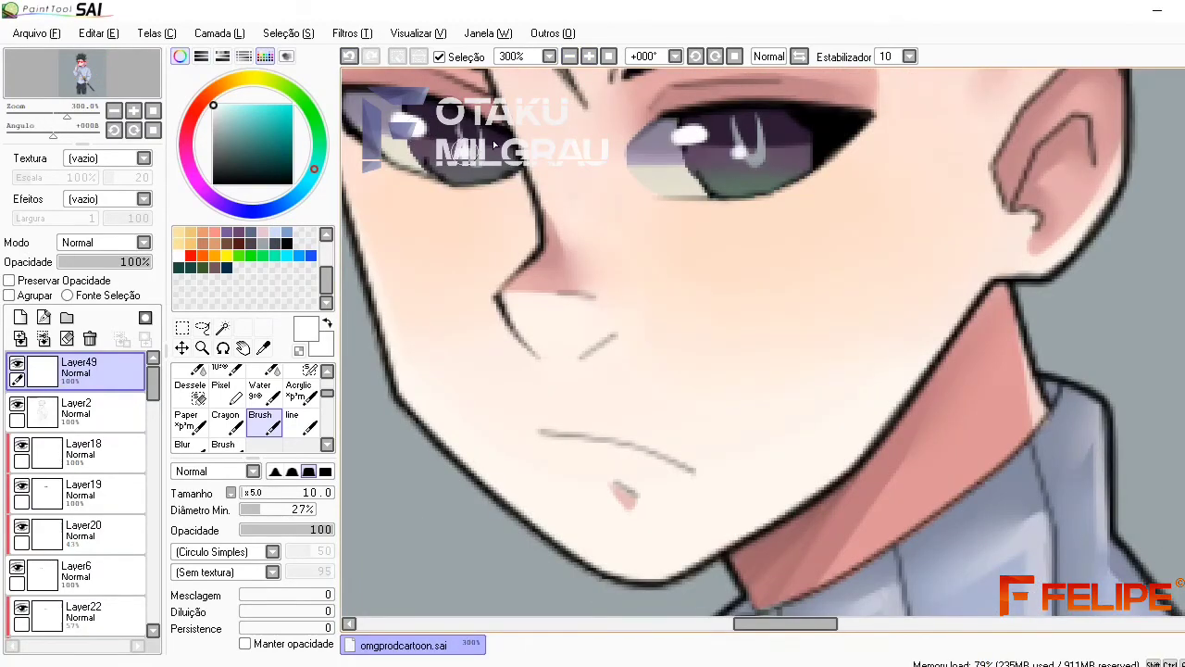
{"action": "left_click", "coordinate": [571, 56]}
{"action": "left_click", "coordinate": [570, 57]}
{"action": "left_click", "coordinate": [589, 56]}
{"action": "left_click", "coordinate": [589, 56]}
{"action": "left_click", "coordinate": [589, 56]}
Lower the eye-highlight layer's opacity to 81%
{"action": "key", "text": "w"}
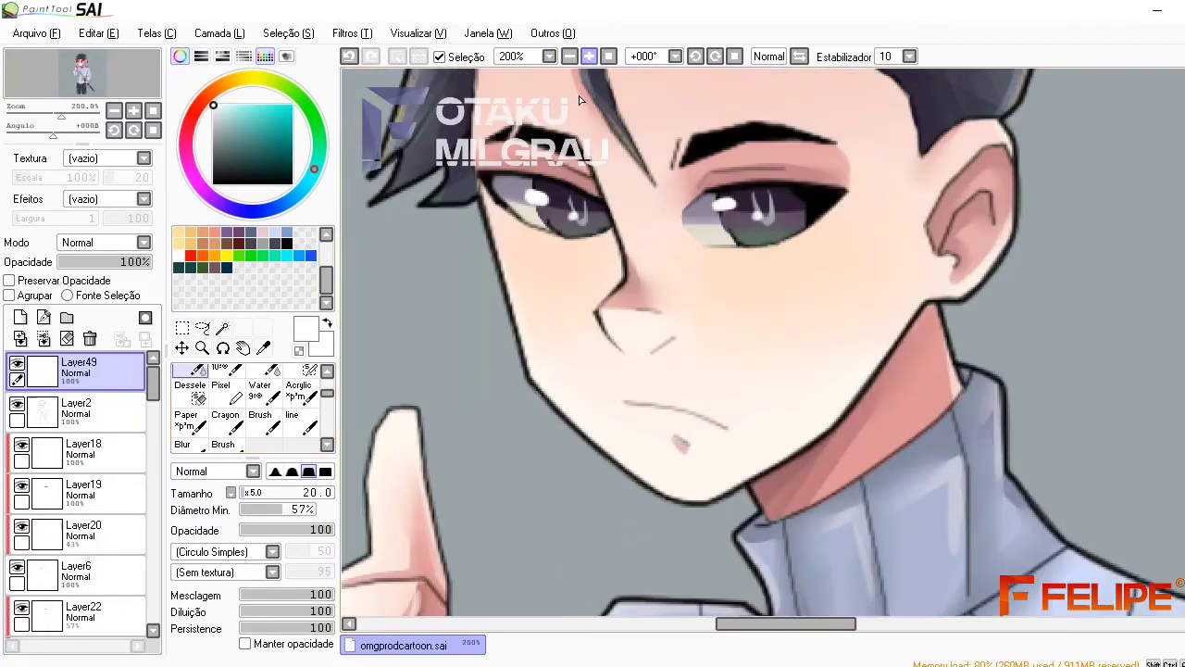
{"action": "left_click", "coordinate": [570, 56]}
{"action": "left_click", "coordinate": [570, 57]}
{"action": "left_click", "coordinate": [570, 56]}
{"action": "left_click", "coordinate": [135, 262]}
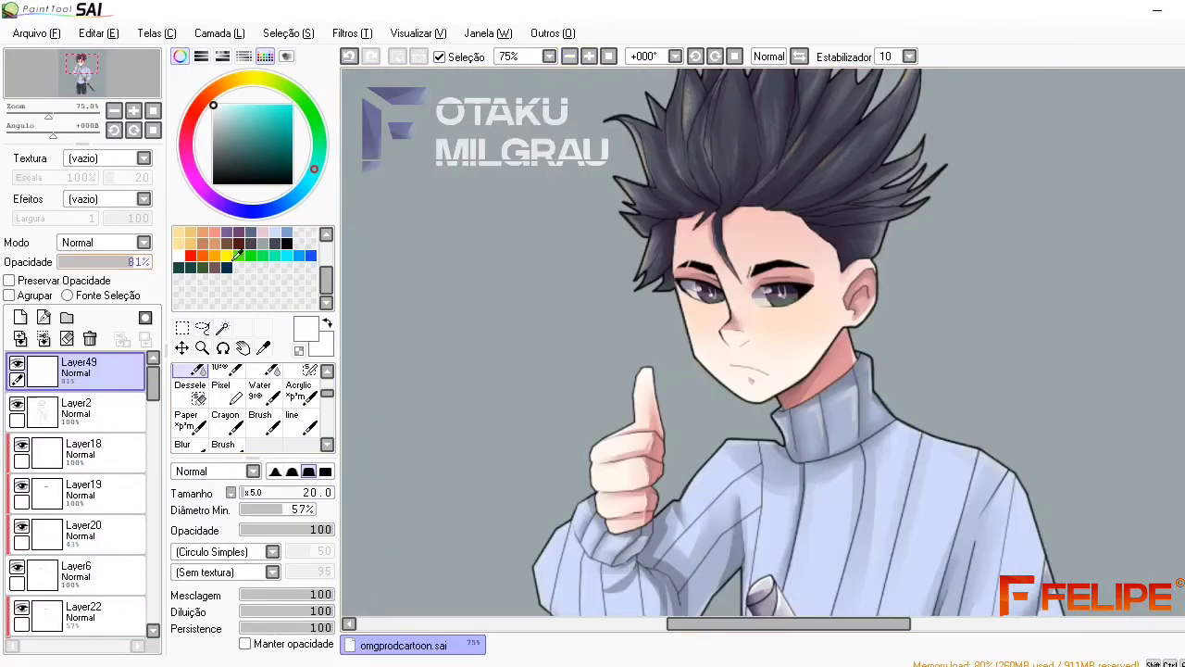
Add a clipped layer directly above Layer2 and tint the face and hand outlines muted reddish brown with the Brush at size 40
{"action": "scroll", "coordinate": [796, 342], "scroll_direction": "down", "scroll_amount": 1}
{"action": "left_click", "coordinate": [19, 318]}
{"action": "left_click", "coordinate": [9, 295]}
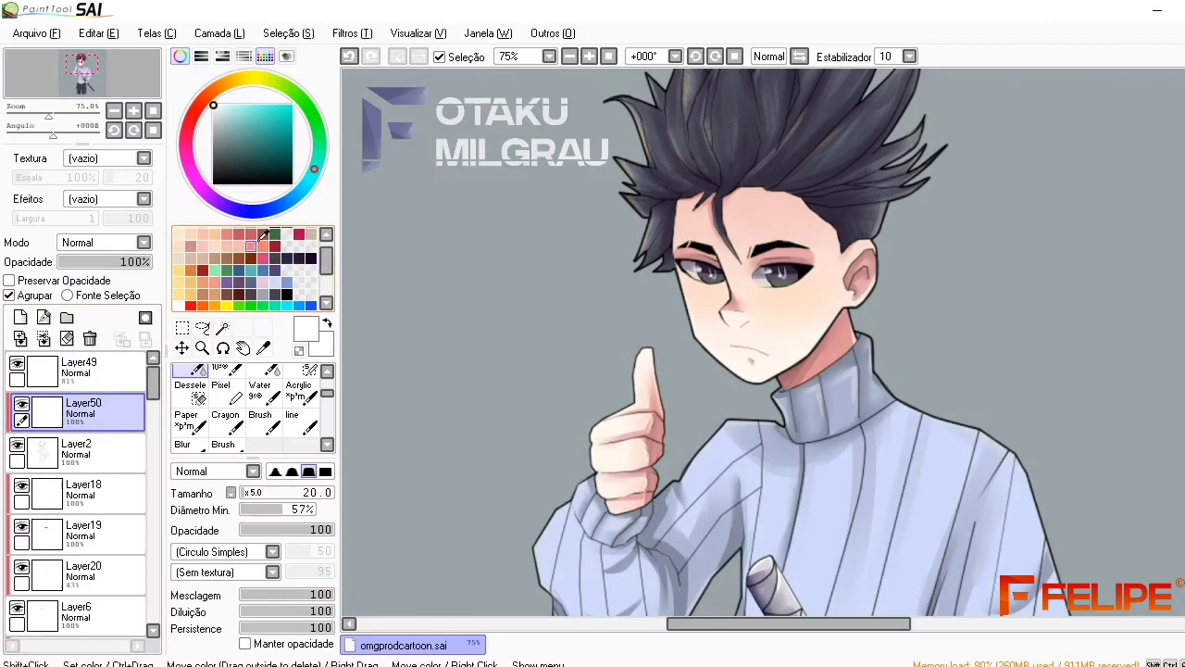
{"action": "left_click", "coordinate": [239, 245]}
{"action": "left_click", "coordinate": [260, 418]}
{"action": "key", "text": "ctrl+plus"}
{"action": "key", "text": "ctrl+plus"}
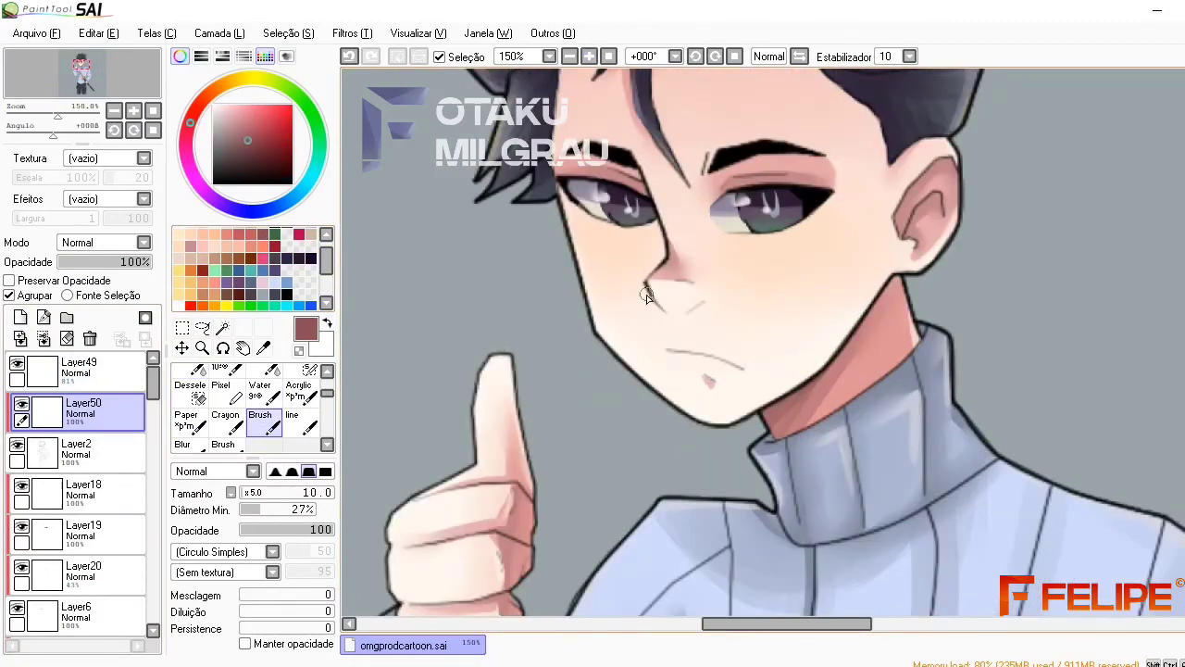
{"action": "key", "text": "bracketright"}
{"action": "key", "text": "bracketright"}
{"action": "key", "text": "bracketright"}
{"action": "key", "text": "bracketright"}
{"action": "key", "text": "bracketright"}
{"action": "key", "text": "bracketright"}
{"action": "key", "text": "bracketright"}
{"action": "key", "text": "bracketright"}
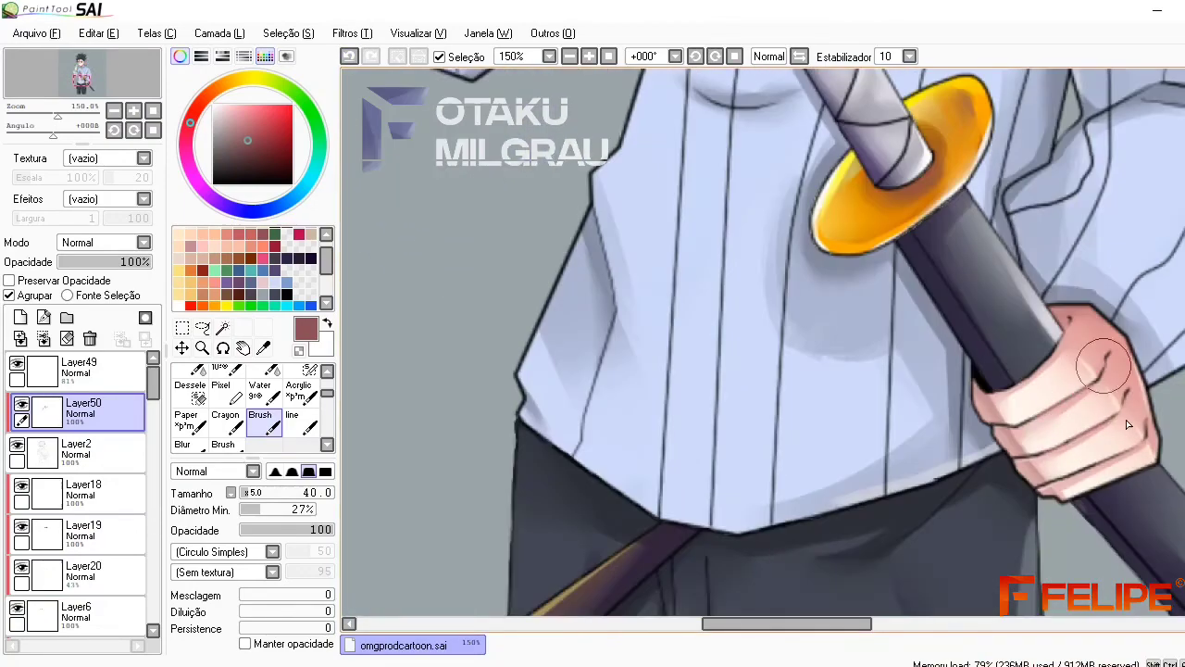
{"action": "scroll", "coordinate": [1126, 419], "scroll_direction": "down", "scroll_amount": 3}
{"action": "scroll", "coordinate": [760, 370], "scroll_direction": "up", "scroll_amount": 3}
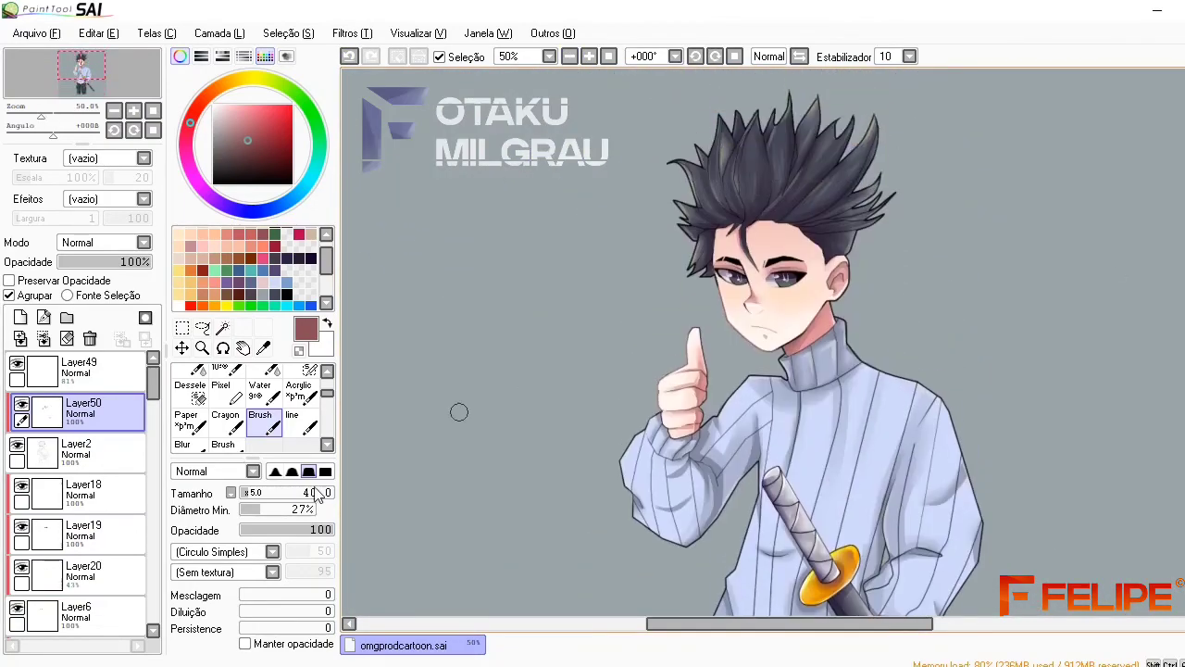
Try tinting the sweater's lines with light blue sampled from the fabric, and undo the strokes
{"action": "left_click", "coordinate": [954, 421], "text": "alt"}
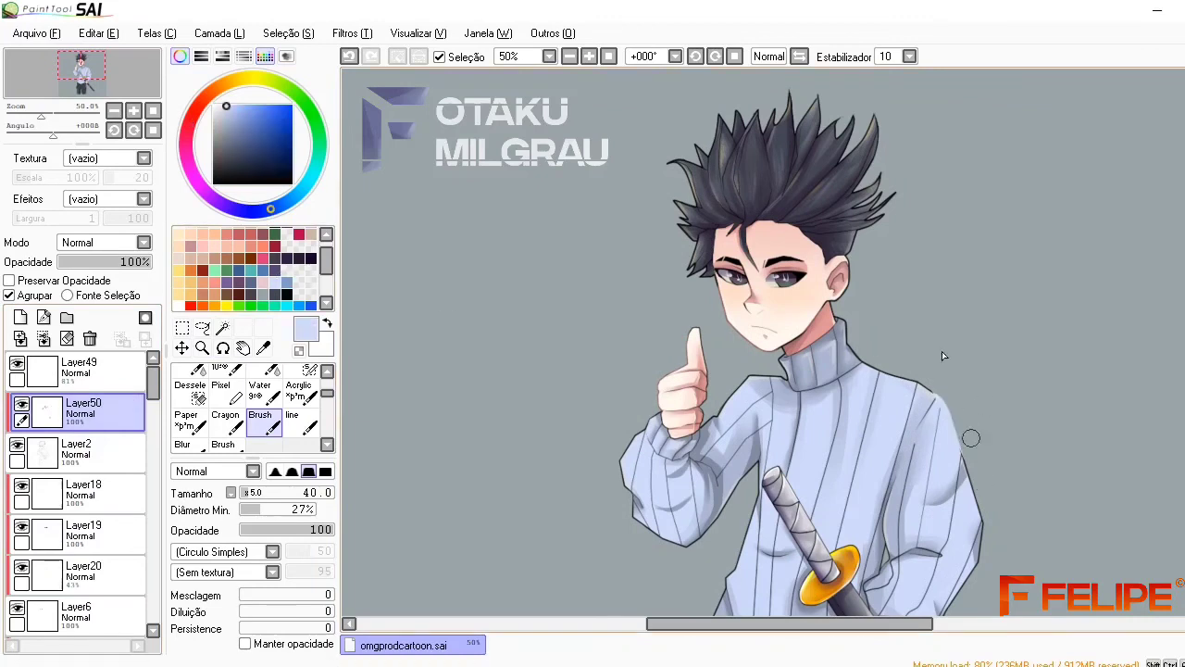
{"action": "left_click", "coordinate": [348, 57]}
{"action": "left_click", "coordinate": [348, 58]}
{"action": "left_click", "coordinate": [348, 57]}
{"action": "left_click", "coordinate": [348, 58]}
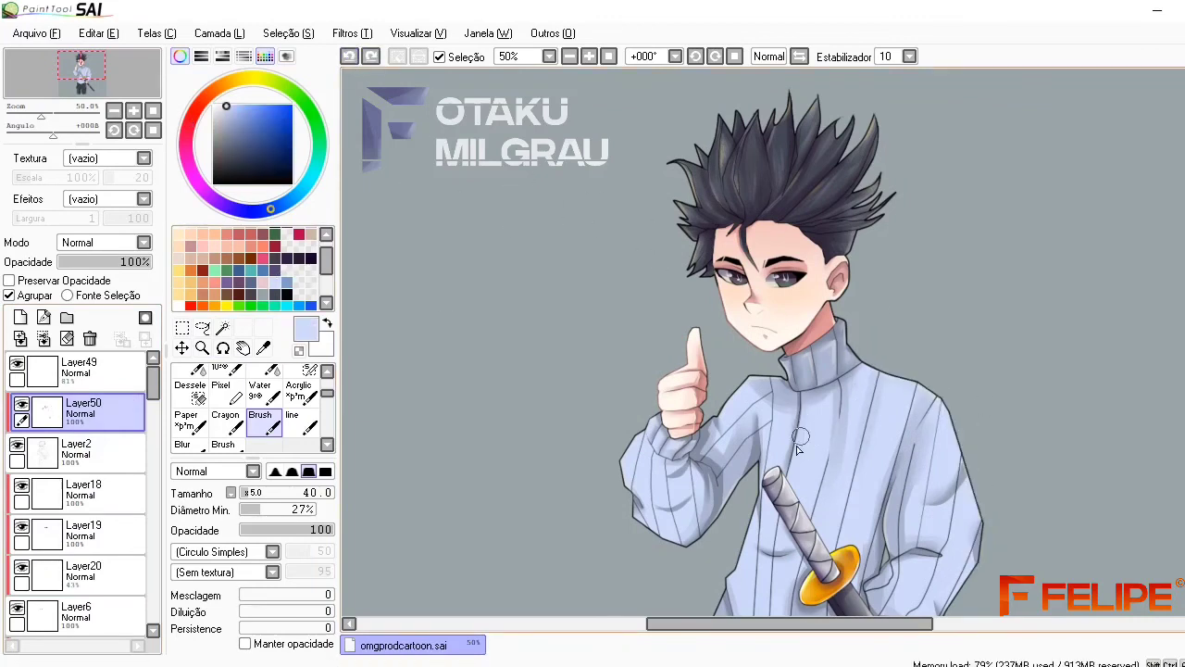
Recolour the sweater's inner lines dark slate on the clipped line-art layer with the Brush at size 40
{"action": "left_click", "coordinate": [287, 258]}
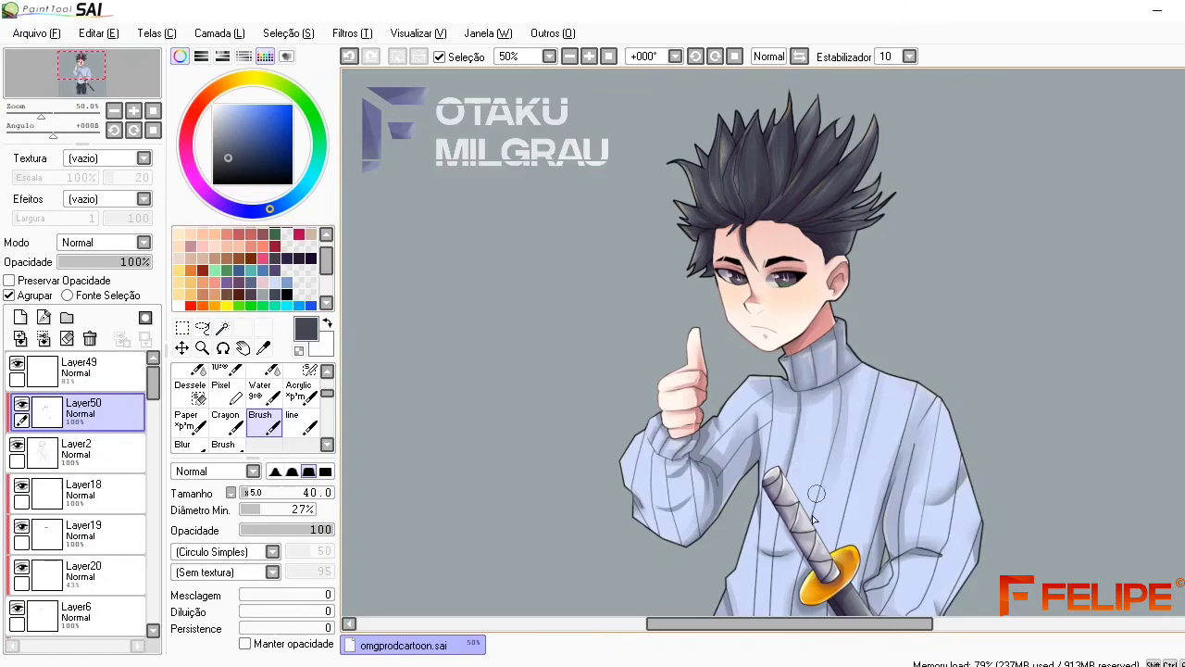
{"action": "left_click", "coordinate": [816, 413], "text": "alt"}
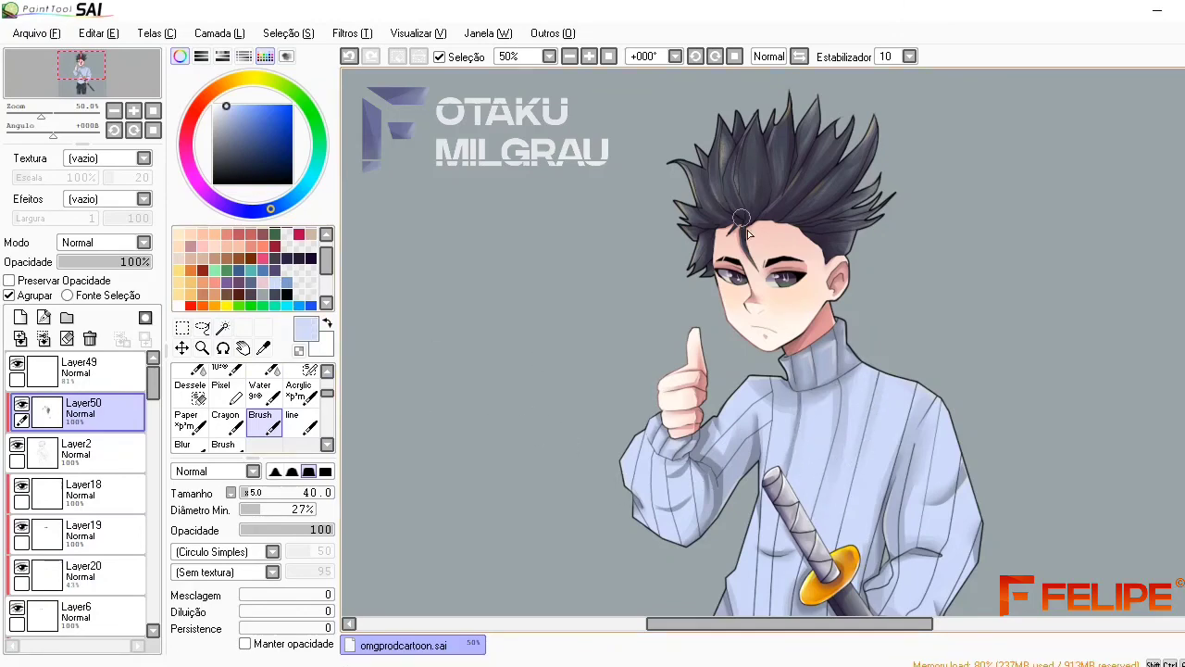
{"action": "left_click", "coordinate": [589, 56]}
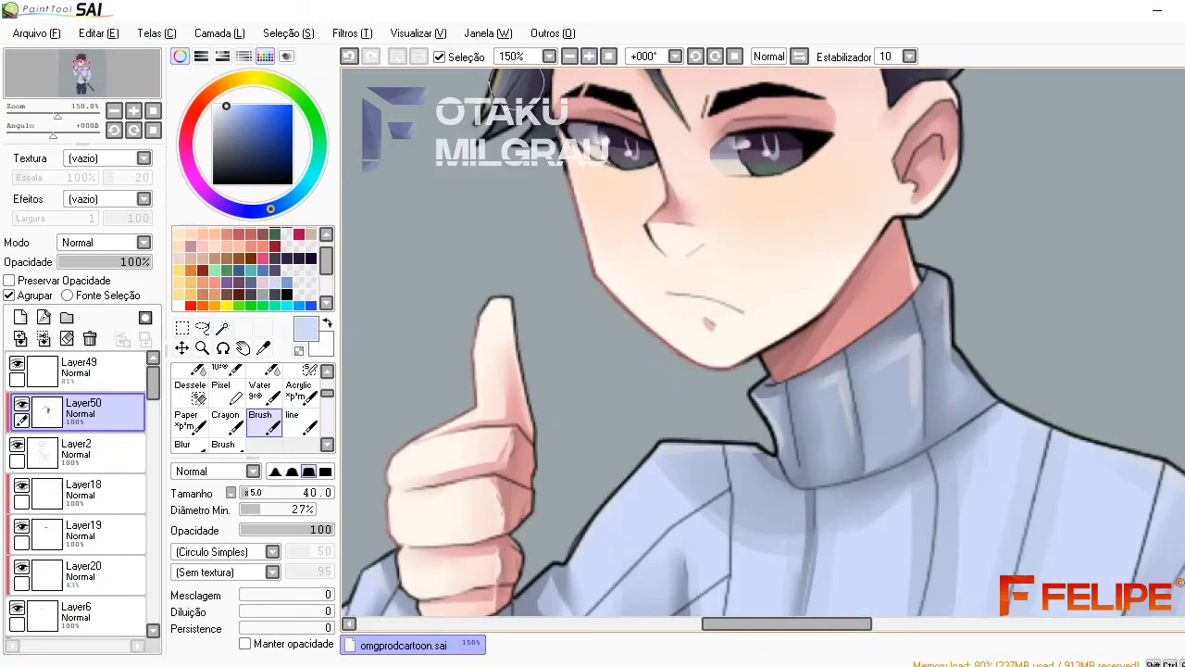
Raise Layer17's opacity to 71%
{"action": "scroll", "coordinate": [79, 491], "scroll_direction": "down", "scroll_amount": 5}
{"action": "left_click", "coordinate": [42, 470]}
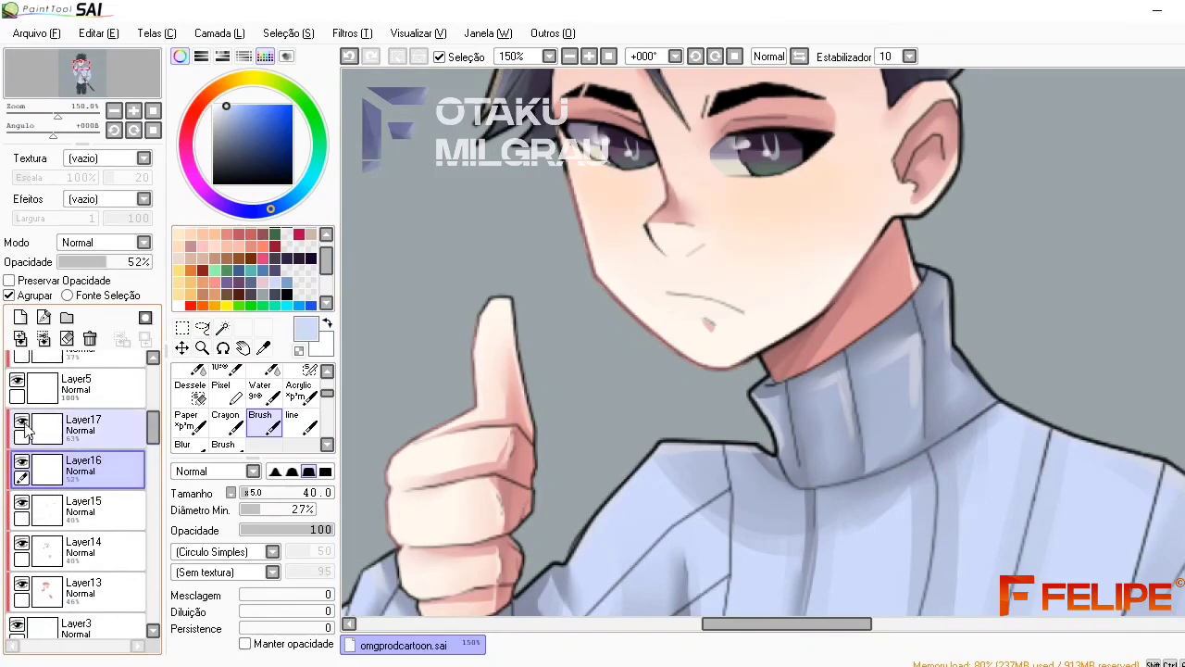
{"action": "left_click", "coordinate": [26, 431]}
{"action": "mouse_move", "coordinate": [117, 262]}
{"action": "left_mouse_down"}
{"action": "mouse_move", "coordinate": [147, 262]}
{"action": "mouse_move", "coordinate": [125, 262]}
{"action": "left_mouse_up"}
{"action": "left_click", "coordinate": [569, 56]}
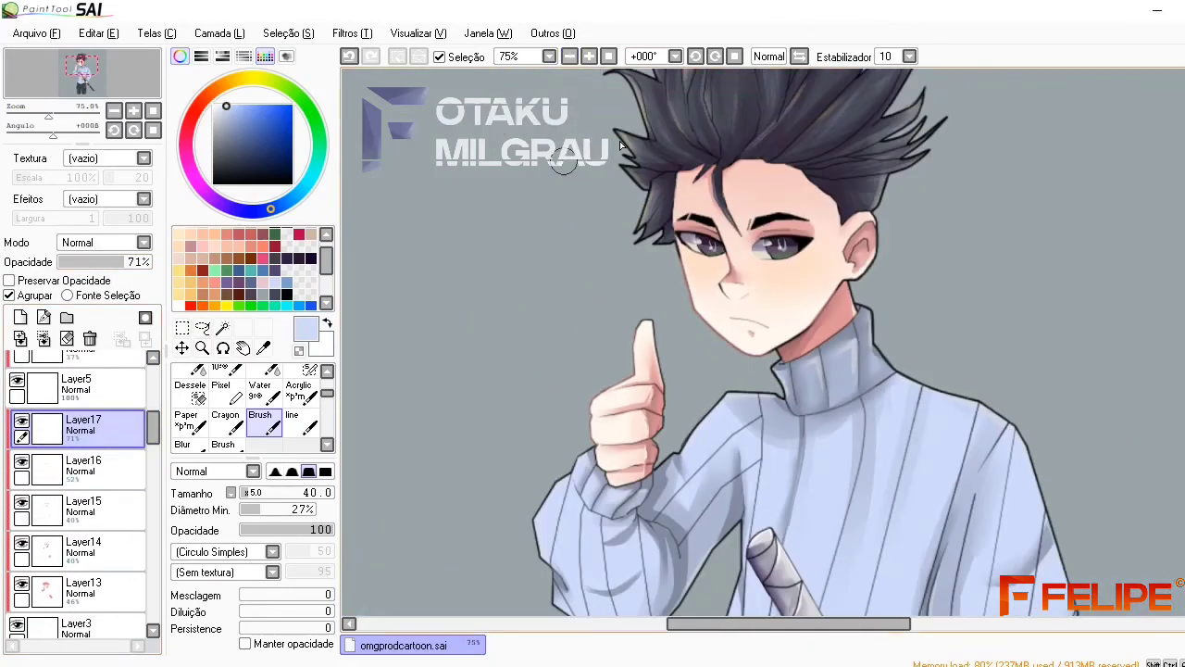
Hide the grey background layer, Layer1
{"action": "left_click", "coordinate": [569, 56]}
{"action": "scroll", "coordinate": [800, 343], "scroll_direction": "down", "scroll_amount": 3}
{"action": "scroll", "coordinate": [79, 491], "scroll_direction": "down", "scroll_amount": 10}
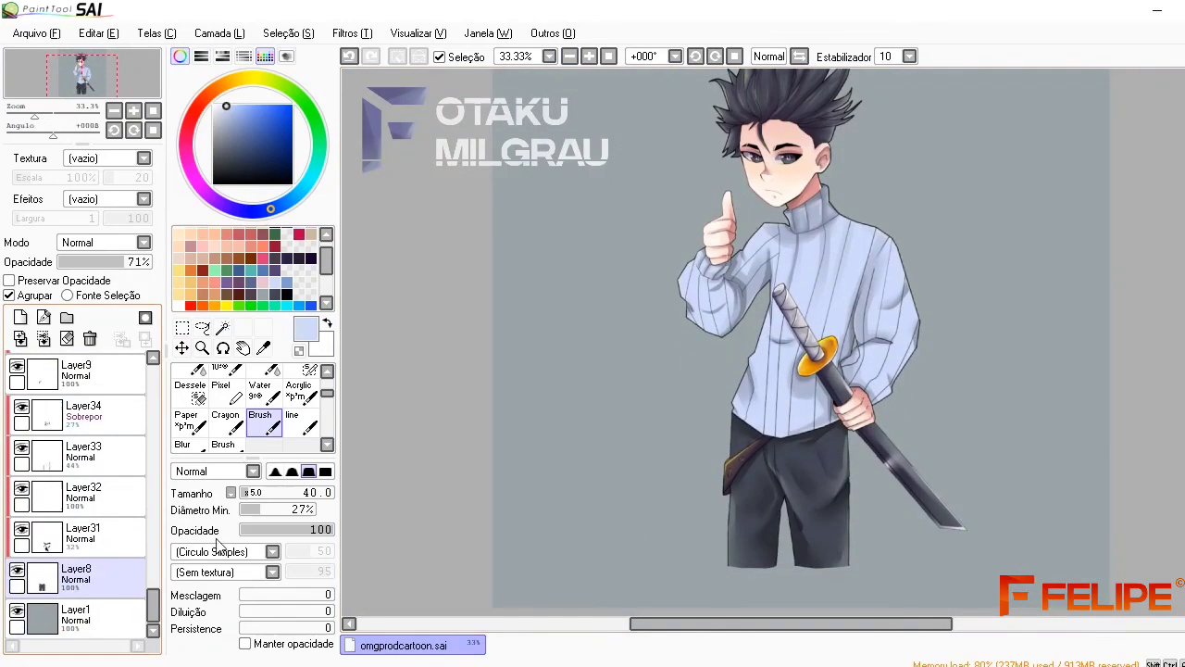
{"action": "left_click", "coordinate": [16, 609]}
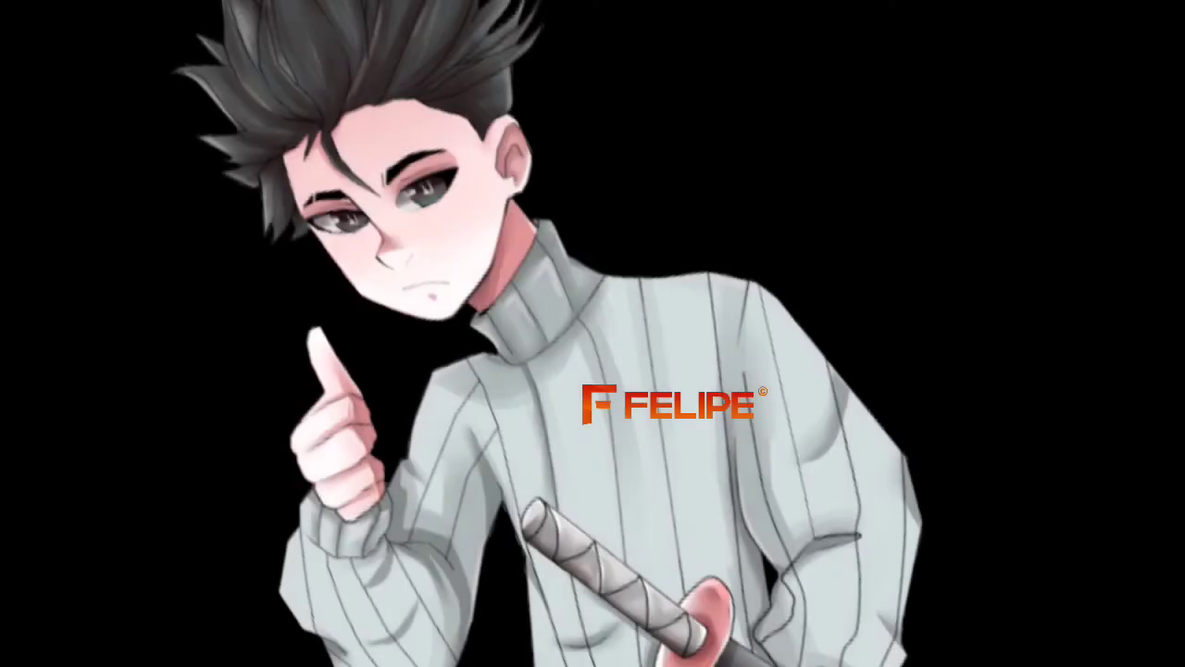